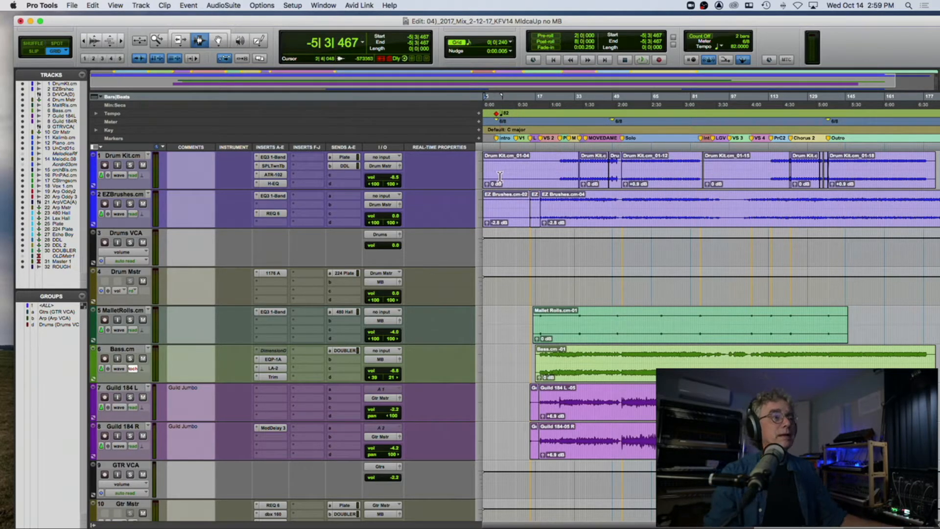
# Step: Inspect the SPL TwinTube plug-in on the Drum Kit track, close it, and look through the session's full track list
pyautogui.click(273, 167)
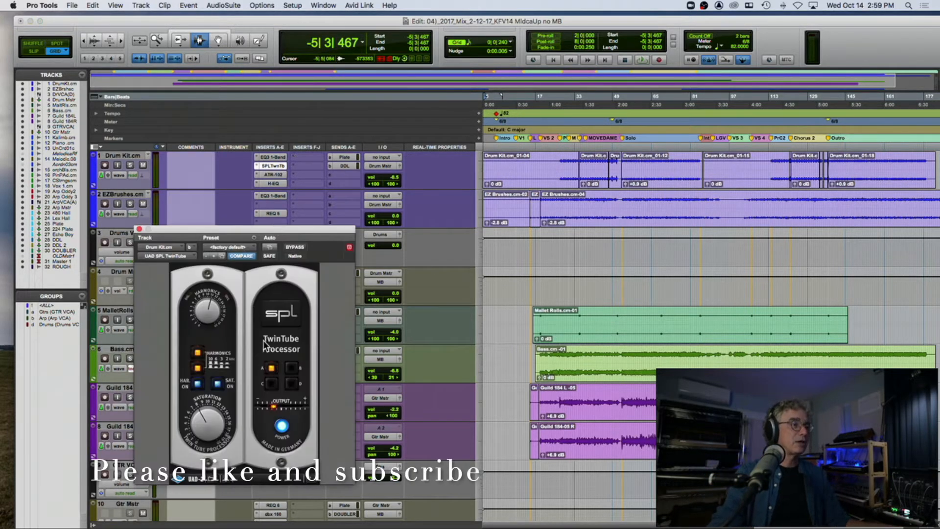
pyautogui.click(140, 228)
pyautogui.scroll(-15, 245, 222)
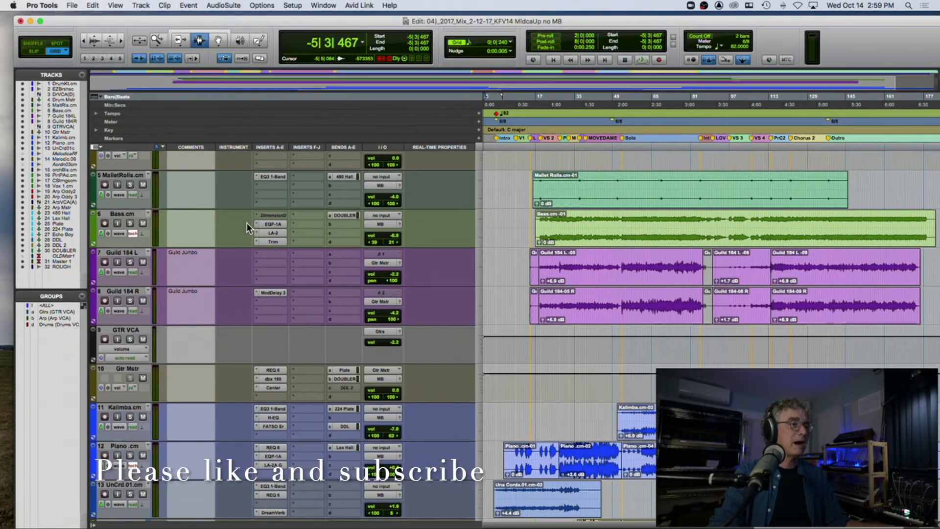
pyautogui.scroll(-10, 246, 222)
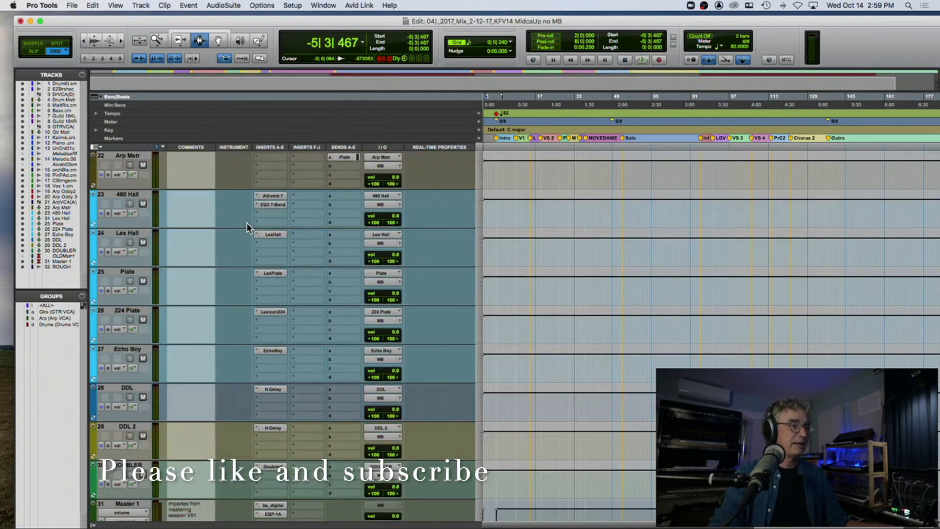
pyautogui.scroll(20, 245, 223)
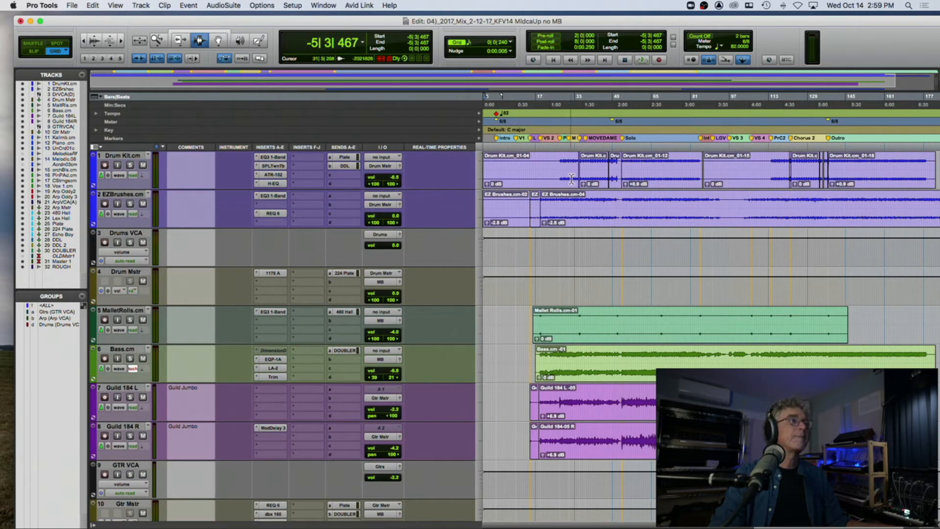
# Step: Start playback at 0|3|000, just before the Intro marker, and hide the Comments, Instrument and Inserts F-J columns in the Edit window
pyautogui.click(494, 154)
pyautogui.press('space')
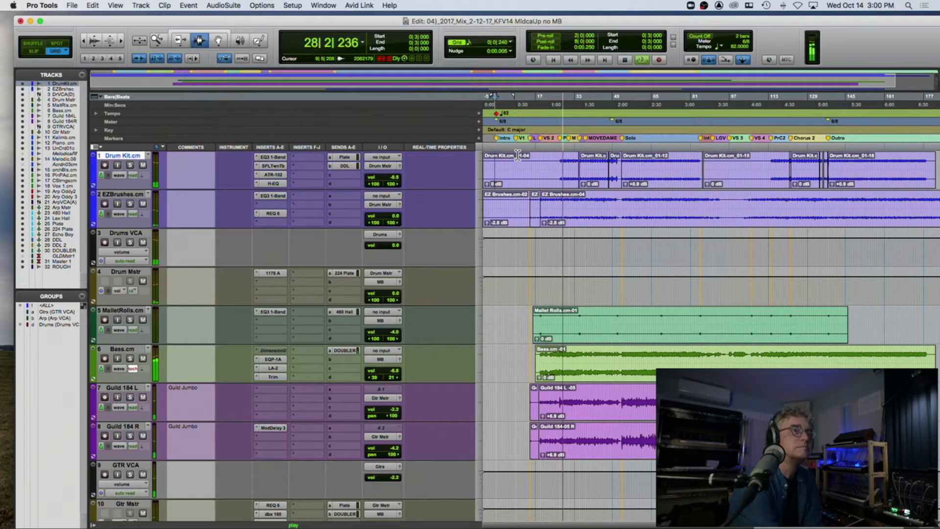
pyautogui.click(96, 147)
pyautogui.click(61, 165)
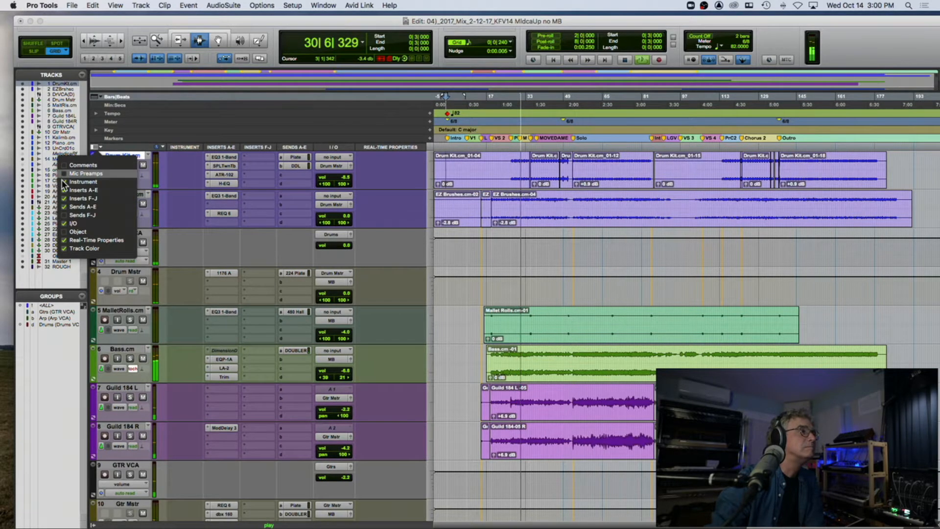
pyautogui.click(62, 182)
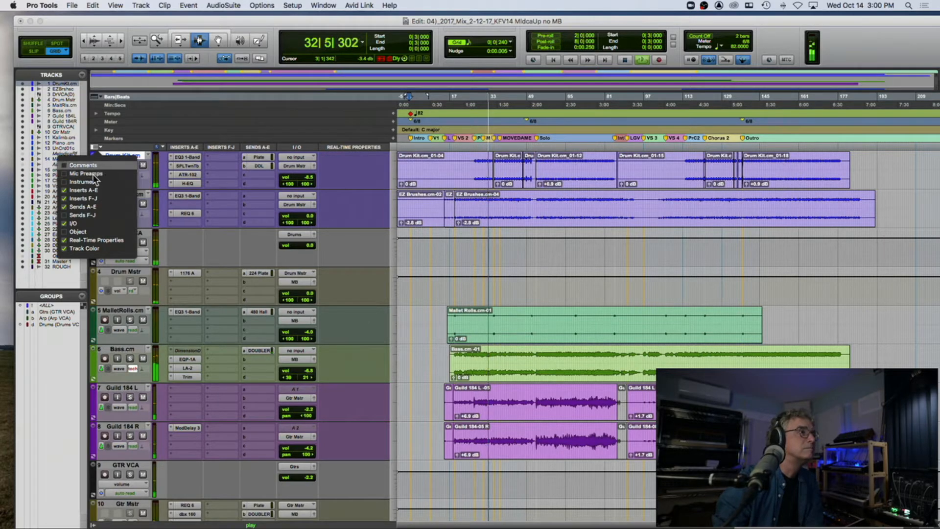
pyautogui.click(63, 197)
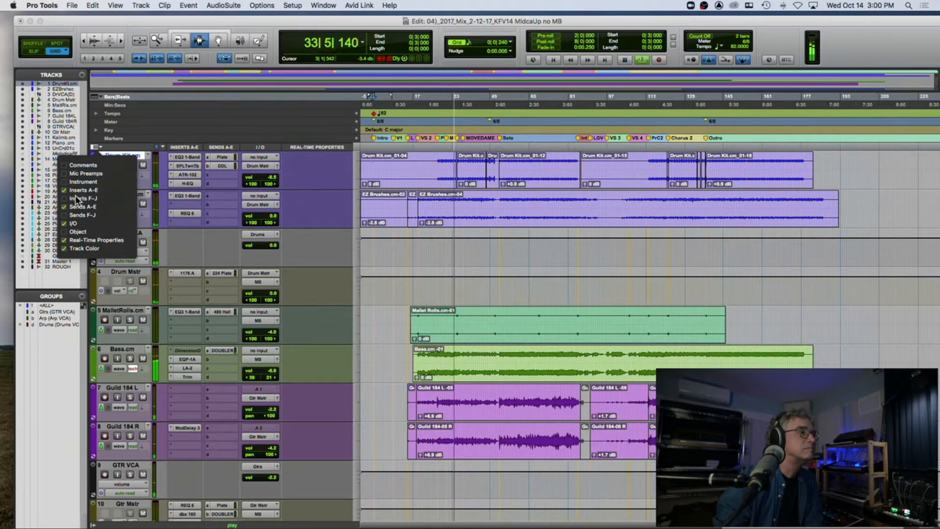
pyautogui.click(195, 121)
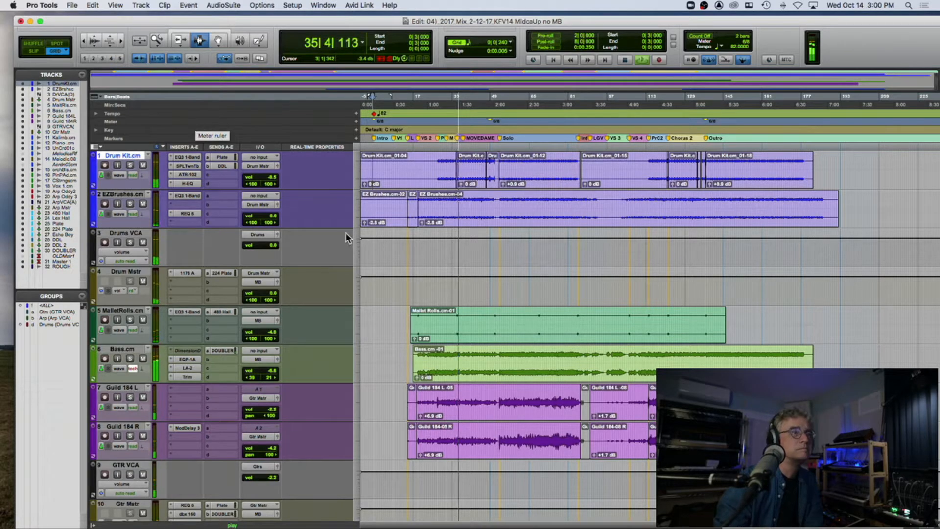
# Step: Shrink the height of all tracks so they fit in the Edit window and zoom the timeline in one level
pyautogui.scroll(-1, 345, 227)
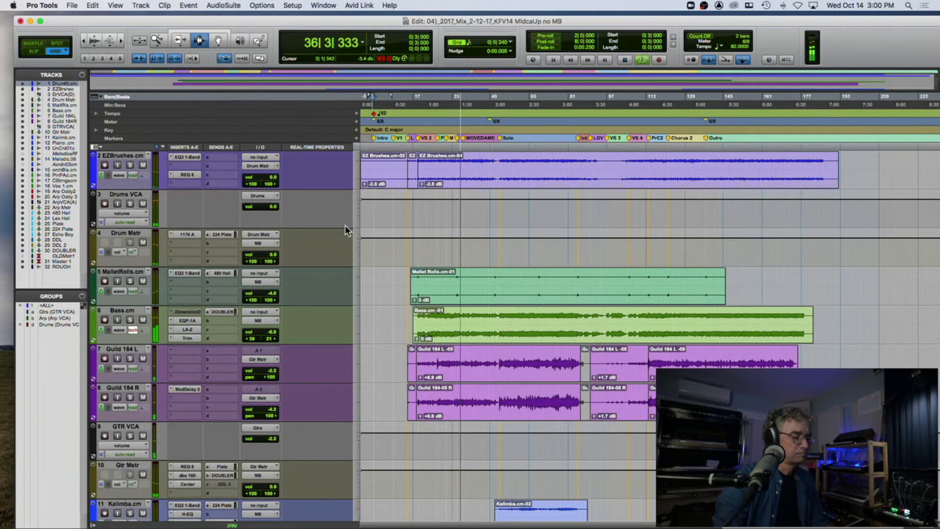
pyautogui.hotkey('ctrl', 'Down')
pyautogui.hotkey('ctrl', 'alt', 'Down')
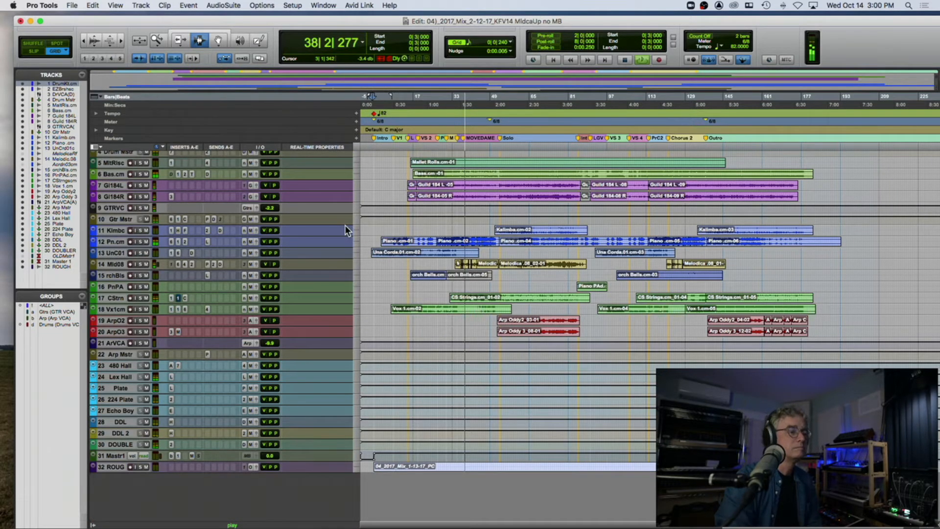
pyautogui.hotkey('ctrl', ']')
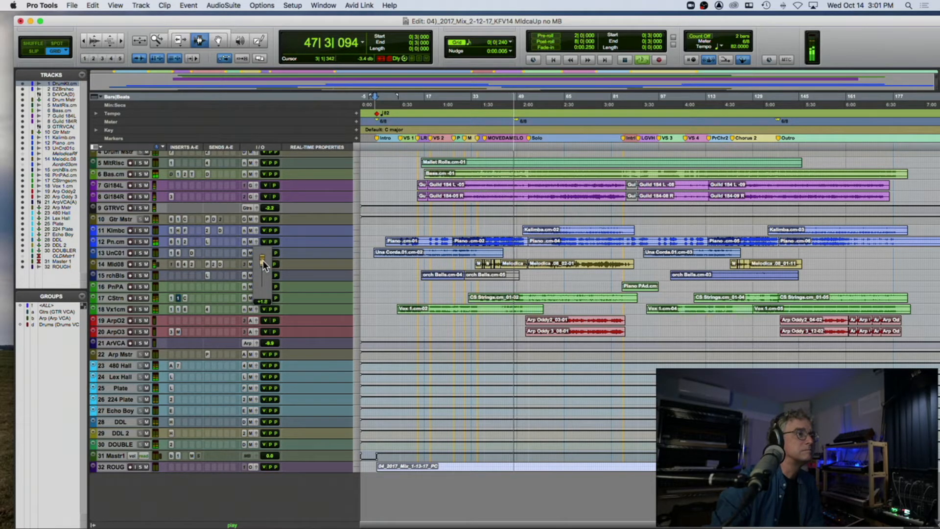
# Step: Inspect the Teletronix LA-2 compressor on the Melodica .08 track, close it, and stop playback
pyautogui.click(191, 262)
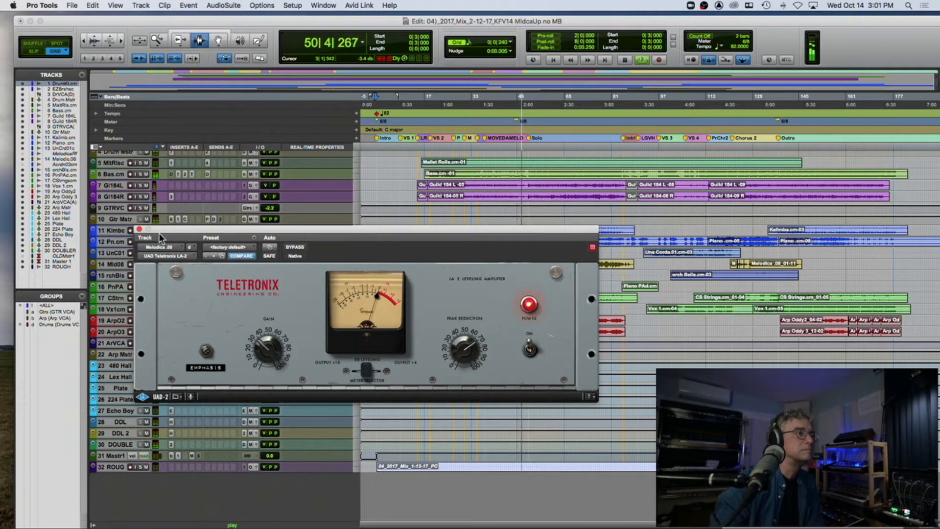
pyautogui.click(139, 229)
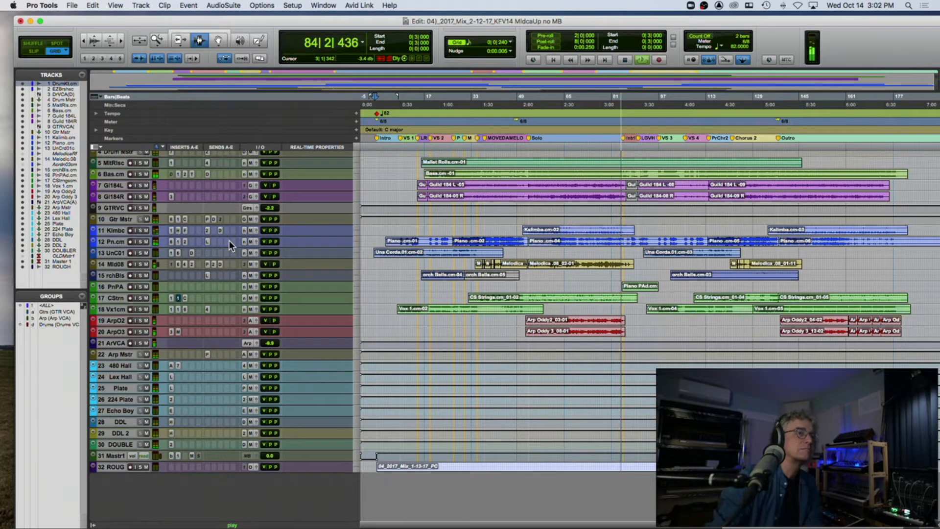
pyautogui.scroll(3, 392, 269)
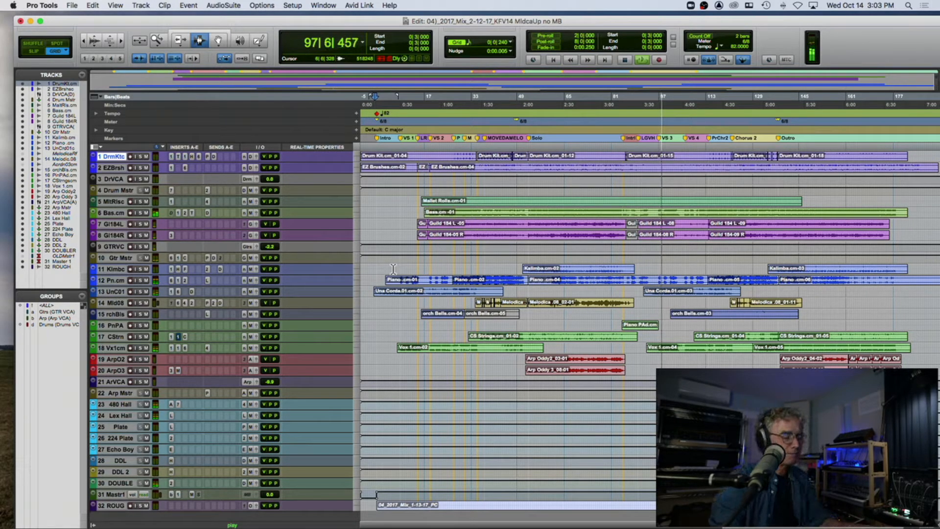
pyautogui.press('space')
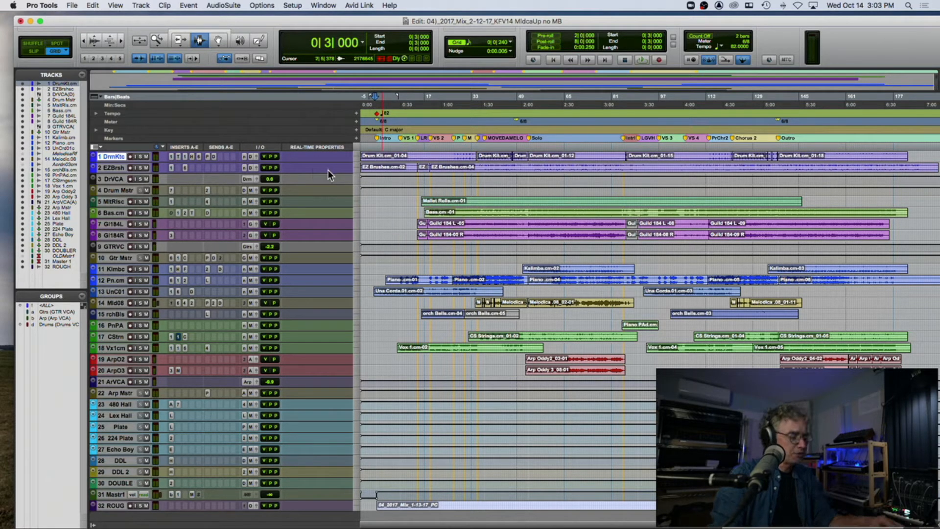
# Step: Place the edit cursor at 1|2|240 on the timeline, just after the Intro marker
pyautogui.hotkey('alt', 'f')
pyautogui.hscroll(-10, 384, 204)
pyautogui.hscroll(-10, 411, 214)
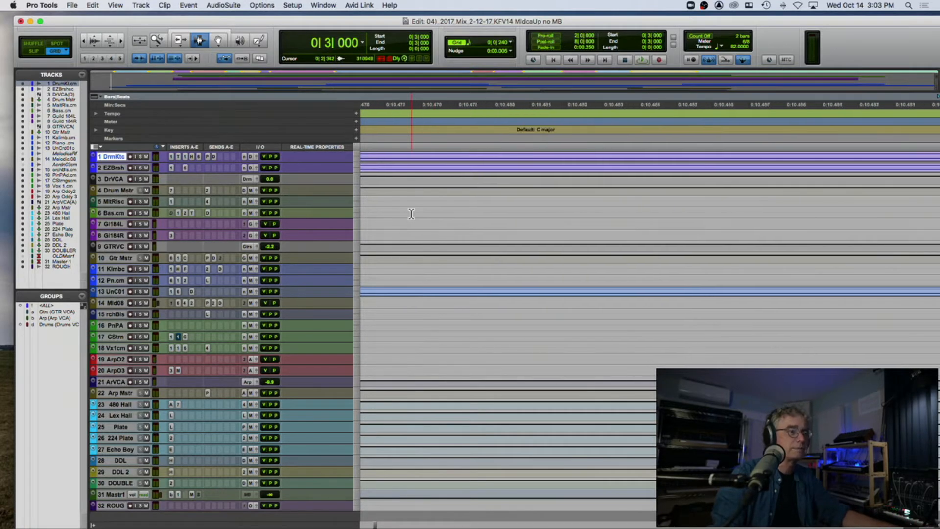
pyautogui.press('r')
pyautogui.press('r')
pyautogui.press('r')
pyautogui.press('r')
pyautogui.press('r')
pyautogui.press('r')
pyautogui.press('r')
pyautogui.press('r')
pyautogui.press('r')
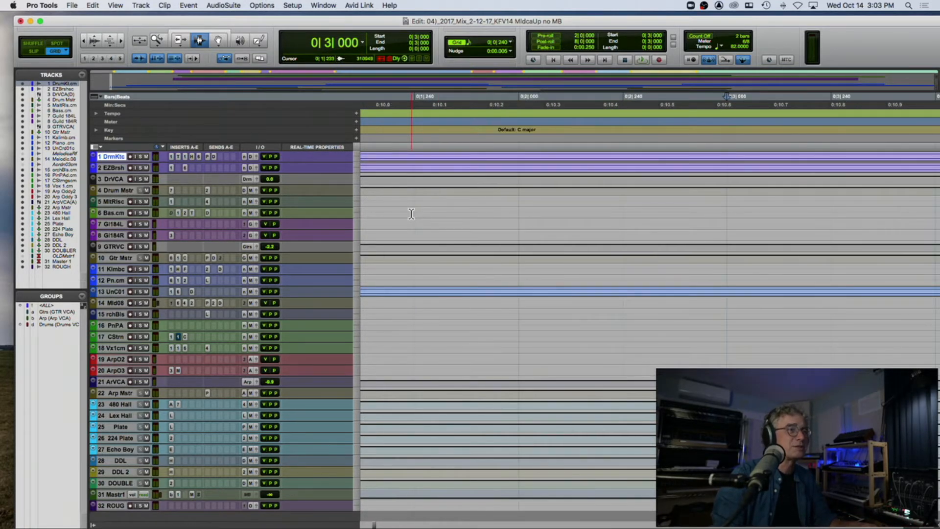
pyautogui.press('r')
pyautogui.hscroll(10, 411, 214)
pyautogui.click(408, 138)
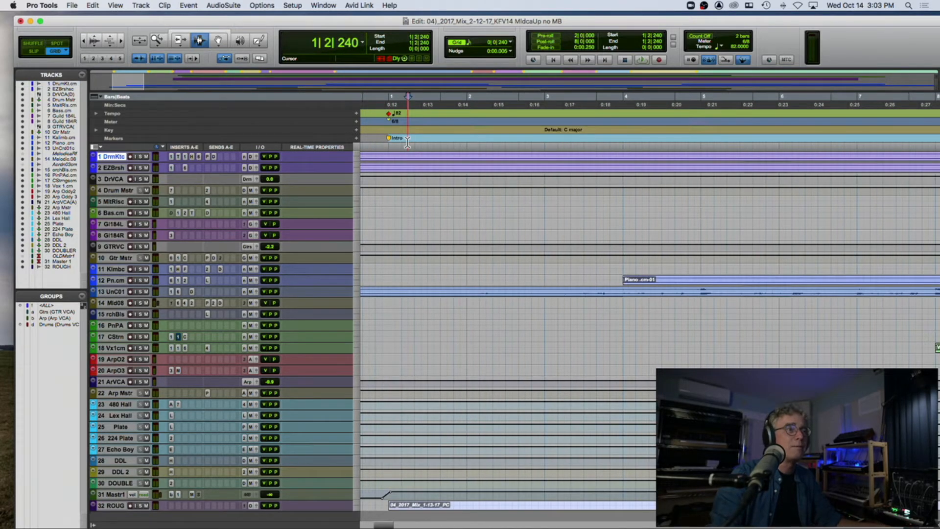
# Step: Examine the song section markers along the timeline from Intro through Outro
pyautogui.press('r')
pyautogui.press('r')
pyautogui.press('r')
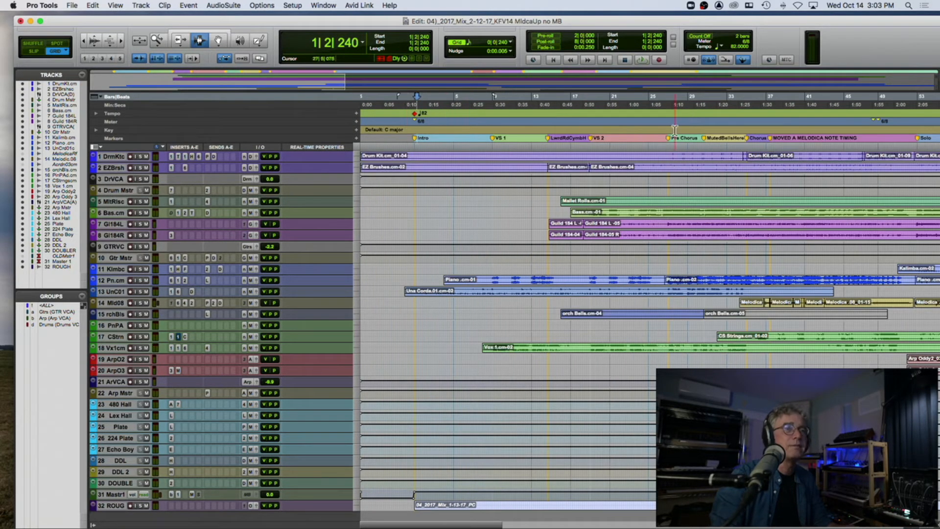
pyautogui.hscroll(15, 806, 142)
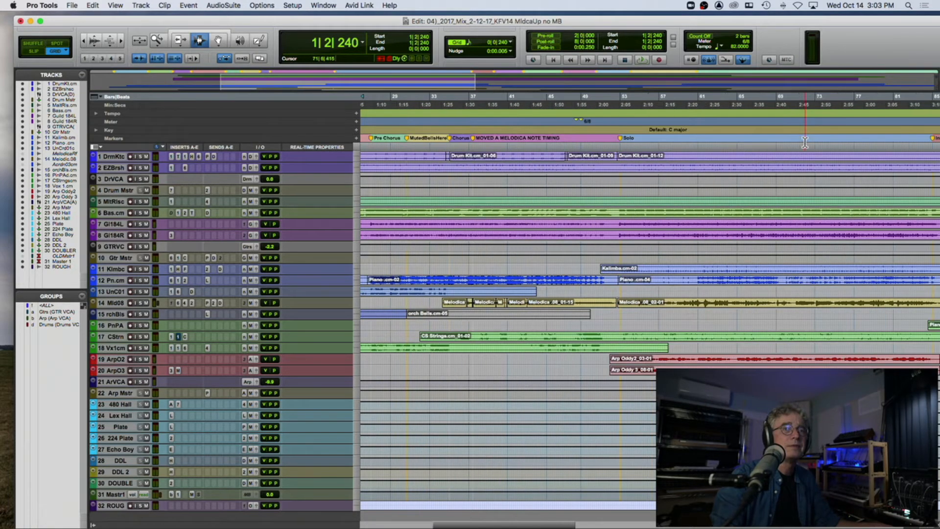
pyautogui.hscroll(9, 804, 142)
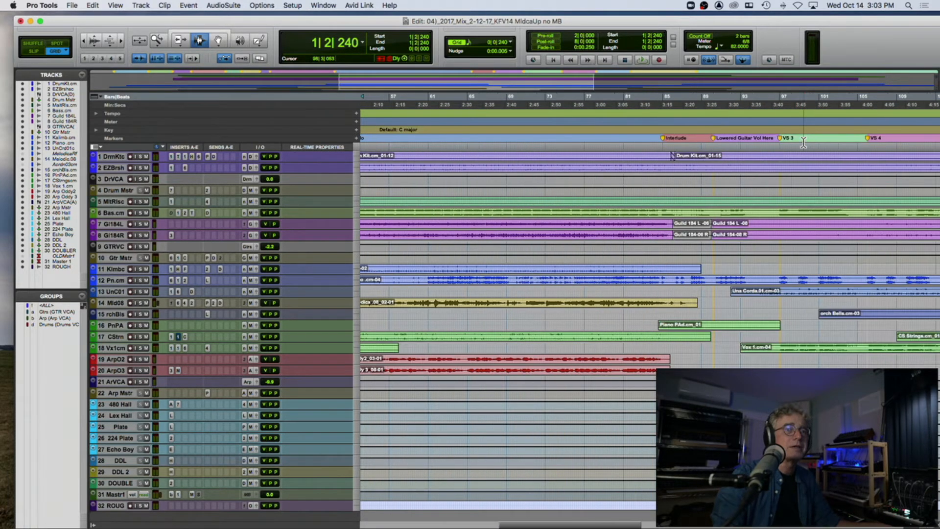
pyautogui.hscroll(20, 803, 142)
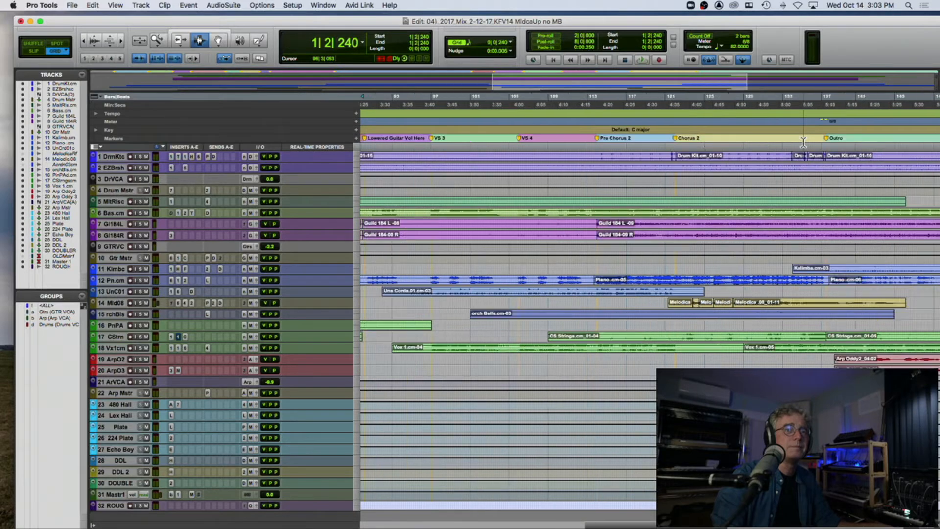
pyautogui.press('r')
pyautogui.press('r')
pyautogui.press('r')
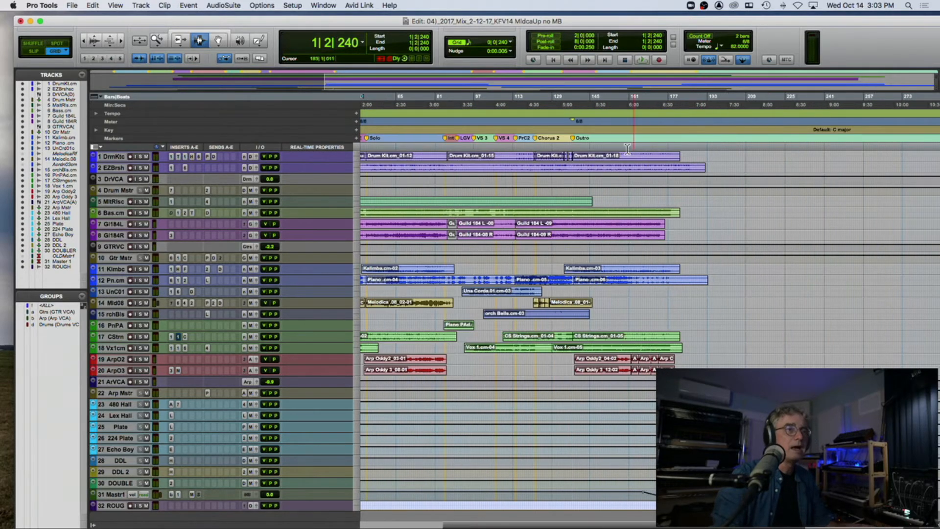
# Step: Open the Memory Locations window and reposition it over the track list area, clear of the timeline
pyautogui.click(318, 6)
pyautogui.press('super+5')
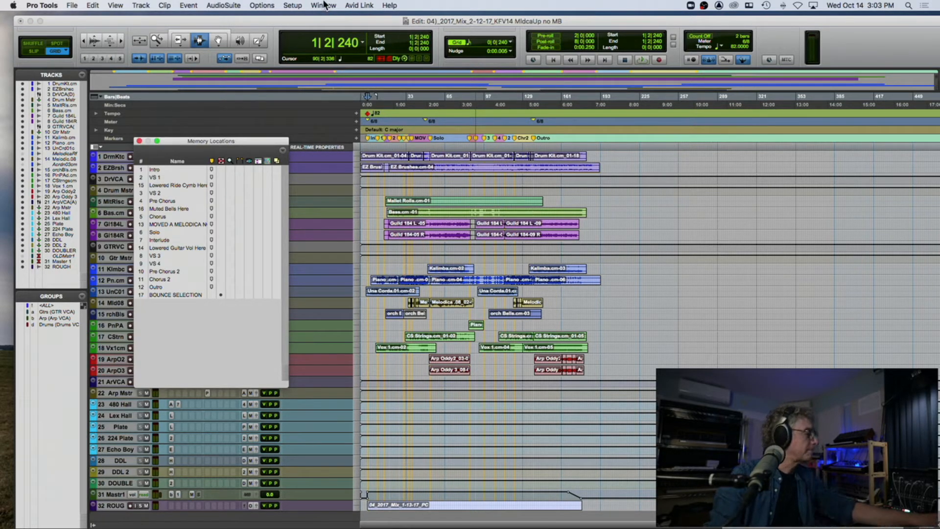
pyautogui.moveTo(221, 141); pyautogui.dragTo(196, 67)
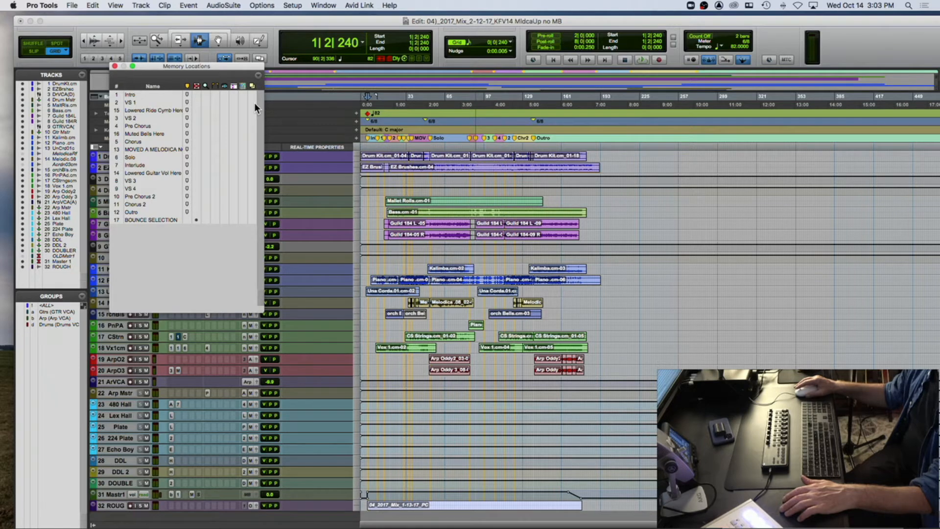
# Step: Recall memory location 3, VS 2, and start playback from there
pyautogui.press('KP_Decimal')
pyautogui.press('KP_3')
pyautogui.press('KP_Decimal')
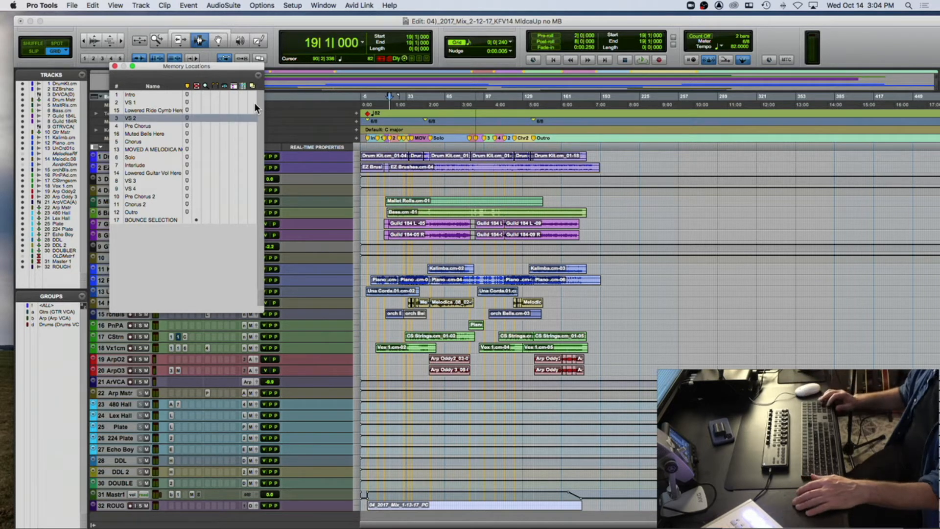
pyautogui.press('space')
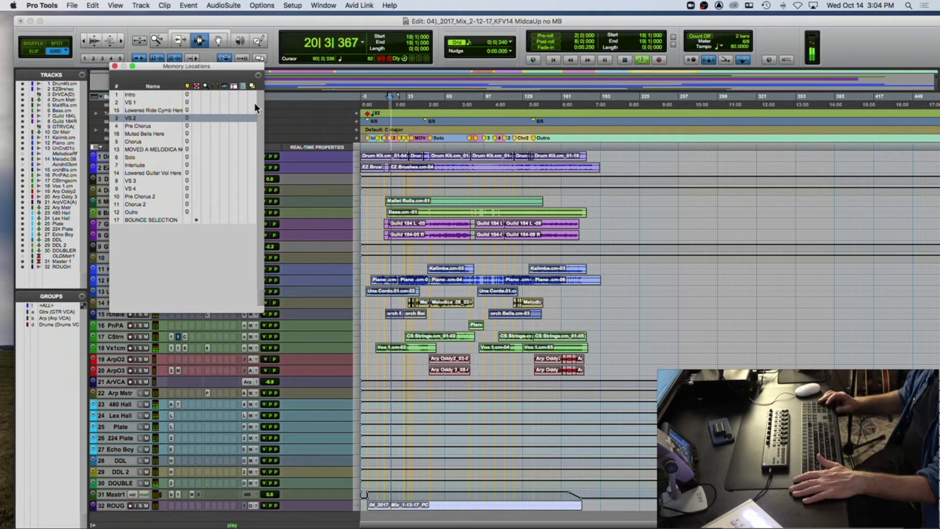
# Step: During playback, recall memory locations 8 (VS 3), 9 (VS 4) and 12 (Outro) in turn
pyautogui.press('KP_Decimal')
pyautogui.press('KP_8')
pyautogui.press('KP_Decimal')
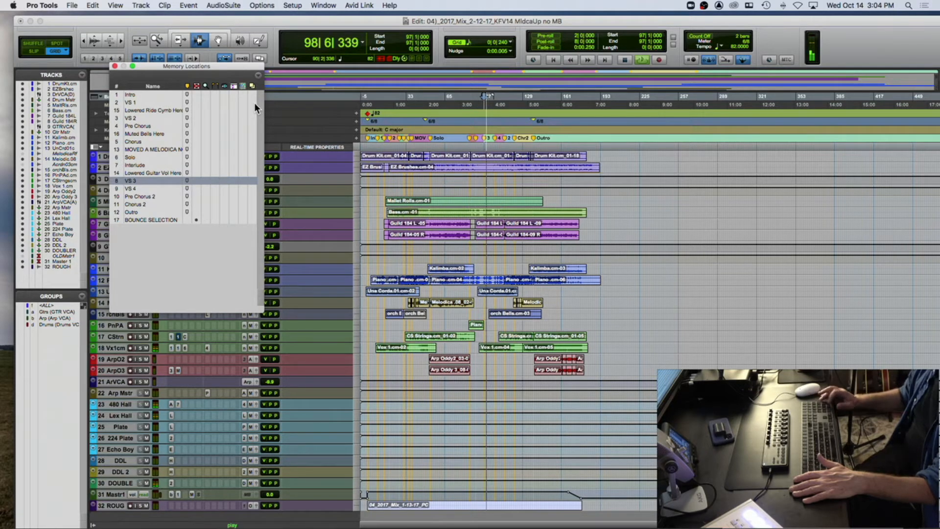
pyautogui.press('KP_Decimal')
pyautogui.press('KP_9')
pyautogui.press('KP_Decimal')
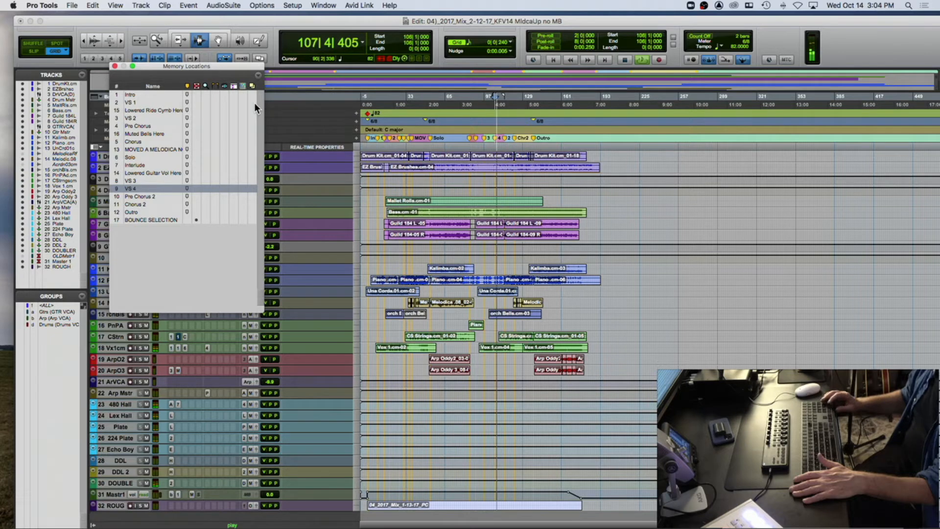
pyautogui.press('KP_Decimal')
pyautogui.press('KP_1')
pyautogui.press('KP_2')
pyautogui.press('KP_Decimal')
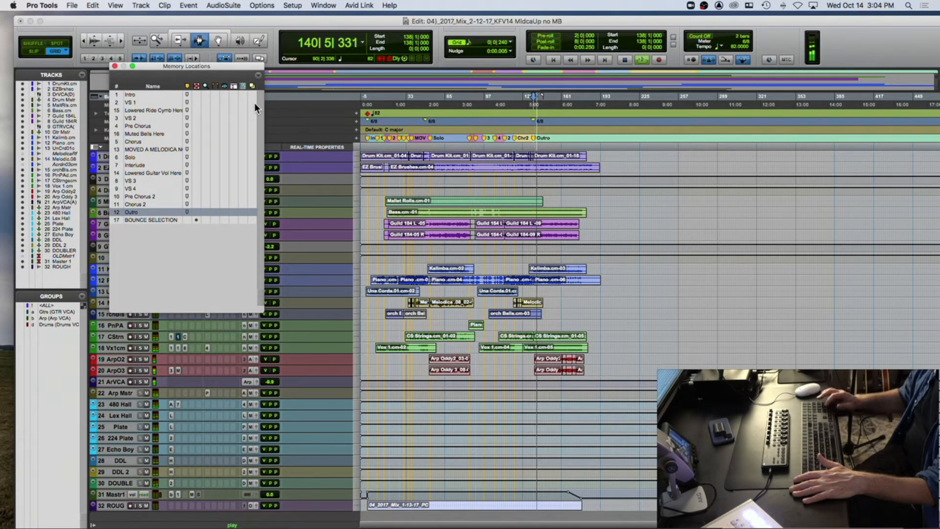
# Step: Recall memory locations 4 (Pre Chorus) and 5 (Chorus) during playback, and stop playback
pyautogui.press('KP_Decimal')
pyautogui.press('KP_4')
pyautogui.press('KP_Decimal')
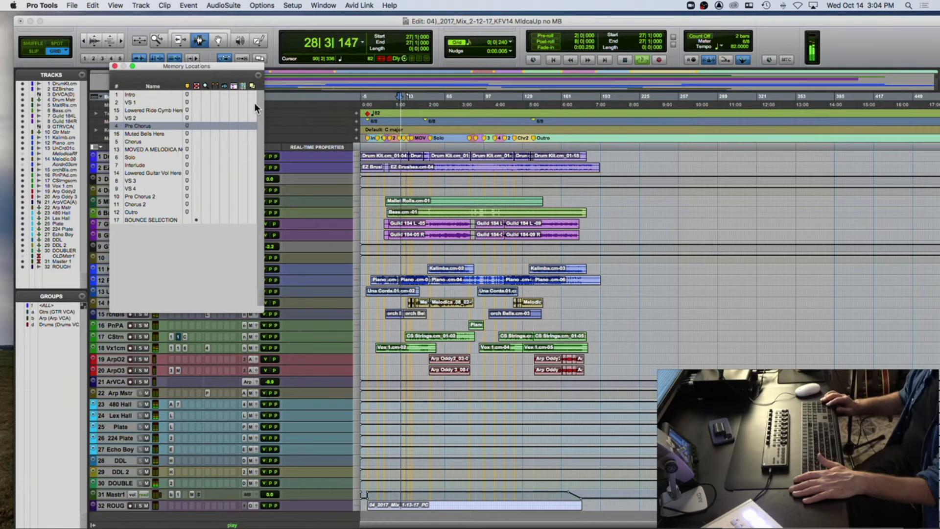
pyautogui.press('KP_Decimal')
pyautogui.press('KP_5')
pyautogui.press('KP_Decimal')
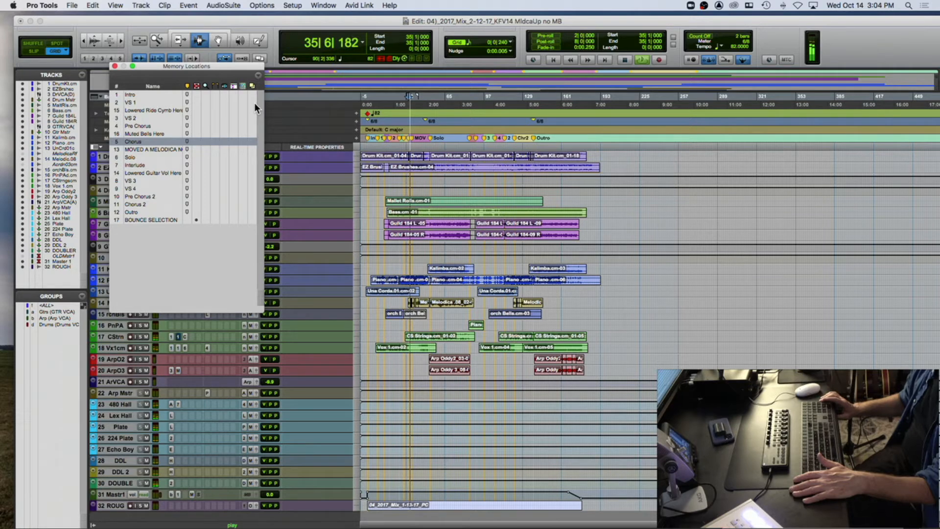
pyautogui.press('space')
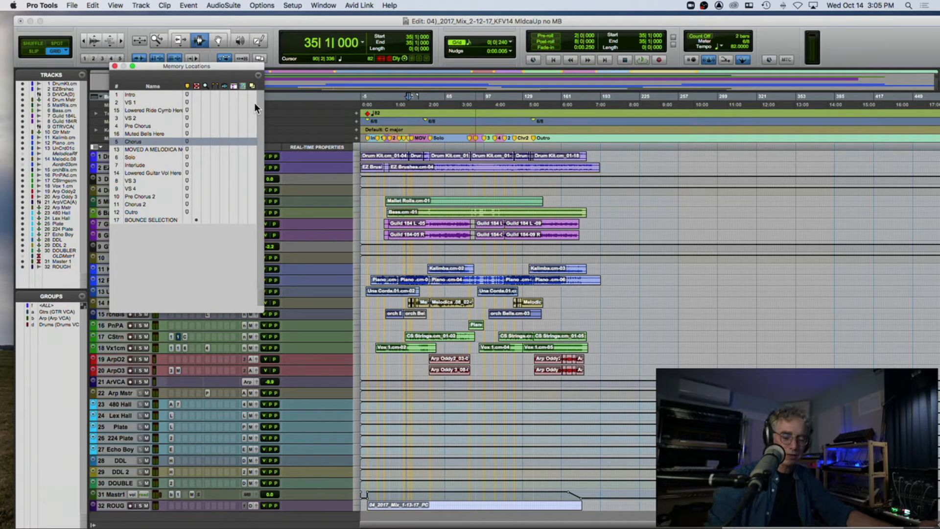
# Step: Recall memory location 1, Intro, to return the playback position to 1|1|000
pyautogui.press('KP_Decimal')
pyautogui.press('KP_1')
pyautogui.press('KP_Decimal')
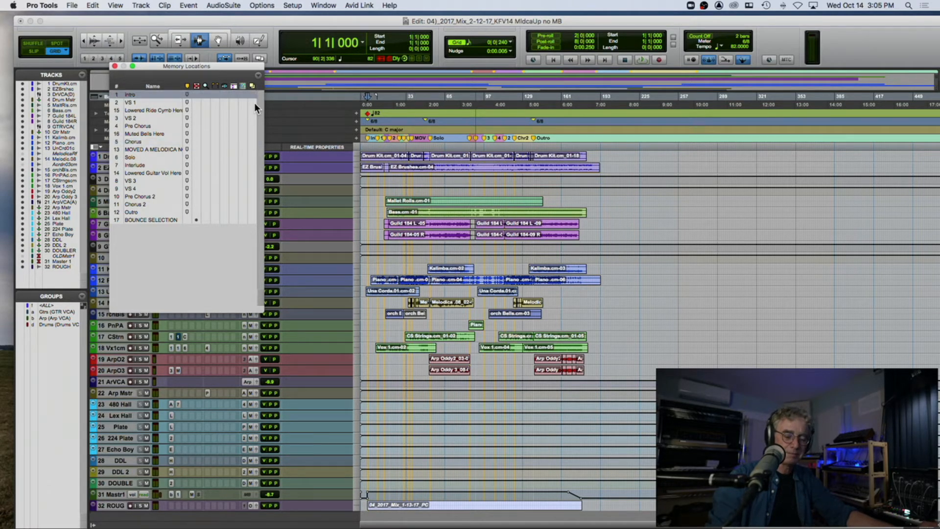
# Step: Start playback from the Intro, recall memory locations 2 (VS 1), 3 (VS 2) and 8 (VS 3) in turn, and stop playback
pyautogui.press('space')
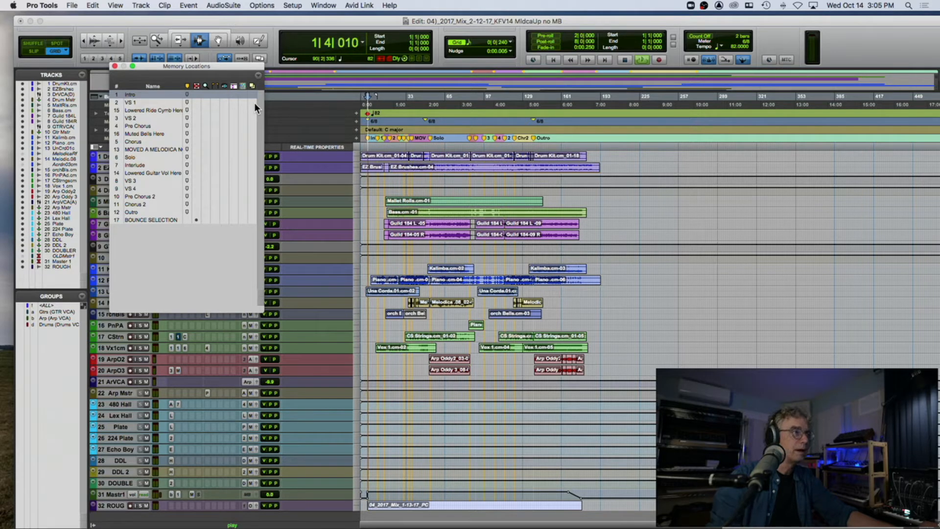
pyautogui.press('KP_Decimal')
pyautogui.press('KP_2')
pyautogui.press('KP_Decimal')
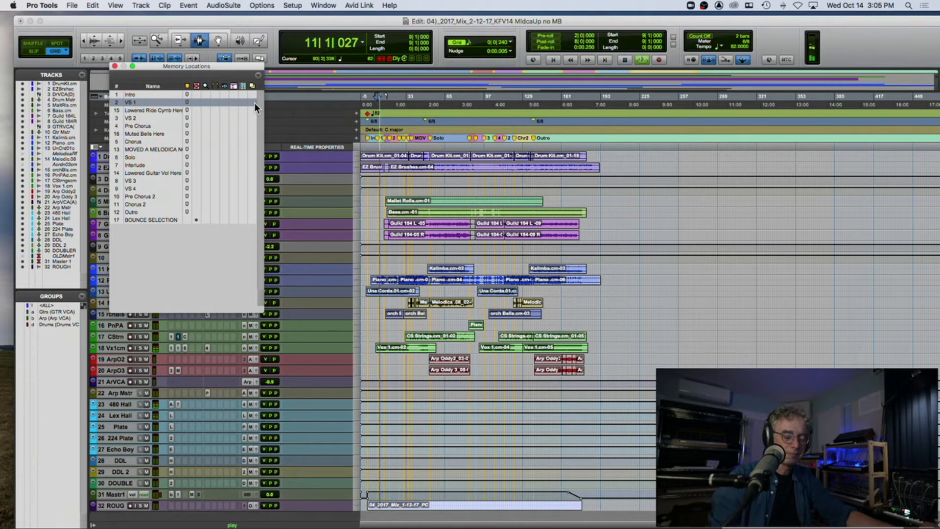
pyautogui.press('KP_Decimal')
pyautogui.press('KP_3')
pyautogui.press('KP_Decimal')
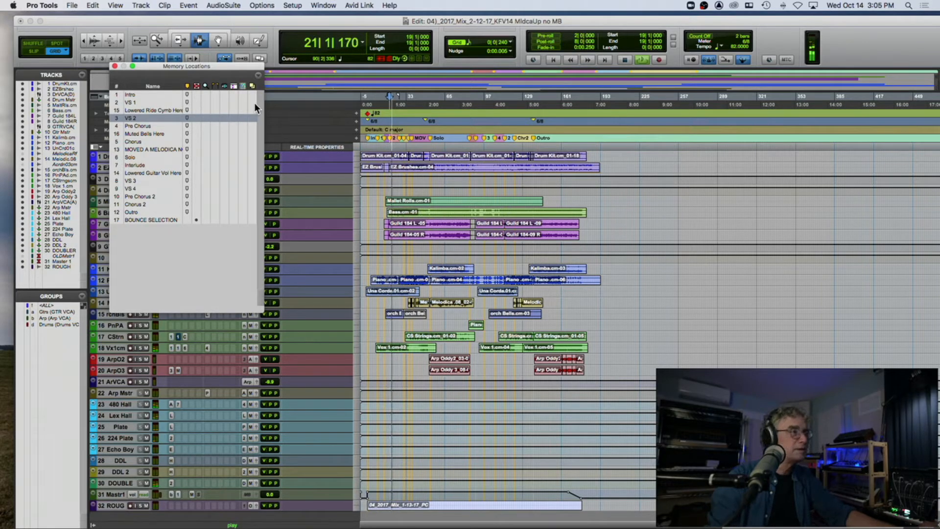
pyautogui.press('KP_Decimal')
pyautogui.press('KP_8')
pyautogui.press('KP_Decimal')
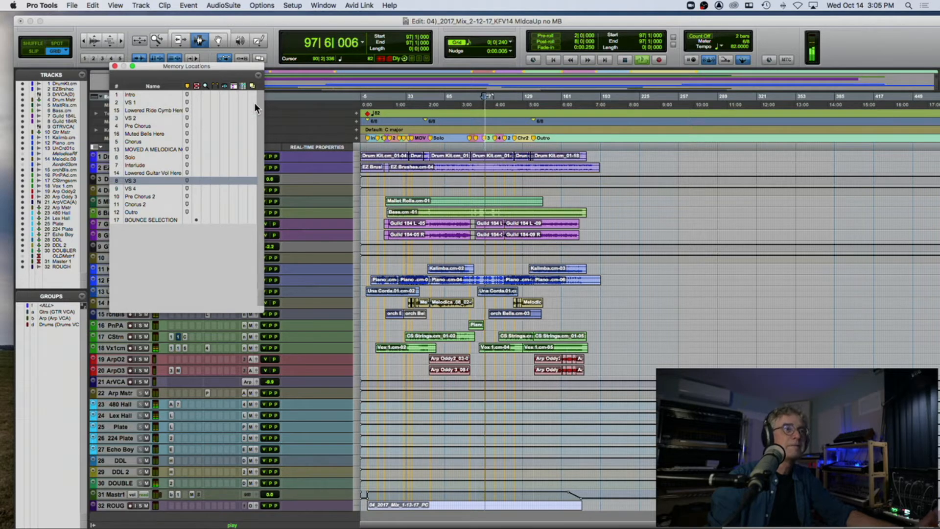
pyautogui.press('space')
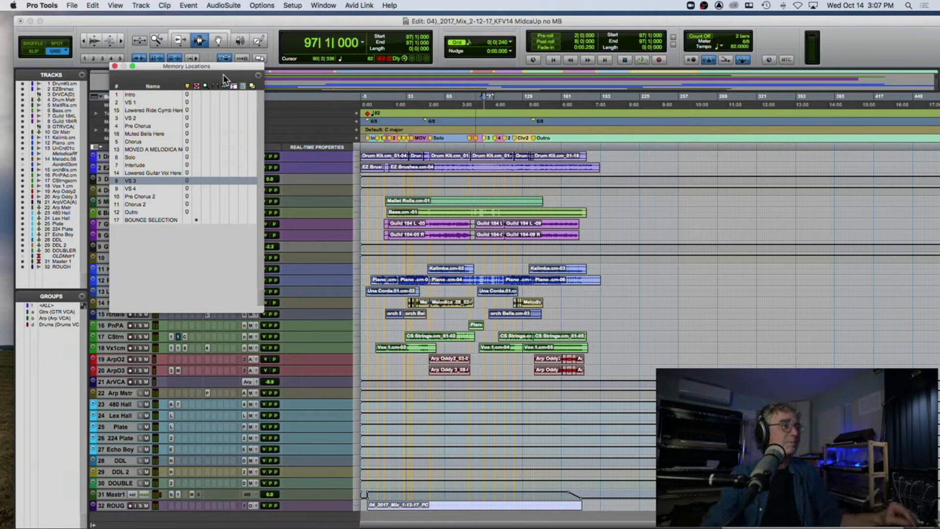
# Step: Close the Memory Locations window, reopen it, check where it is listed among the program's windows, and close it again
pyautogui.click(114, 65)
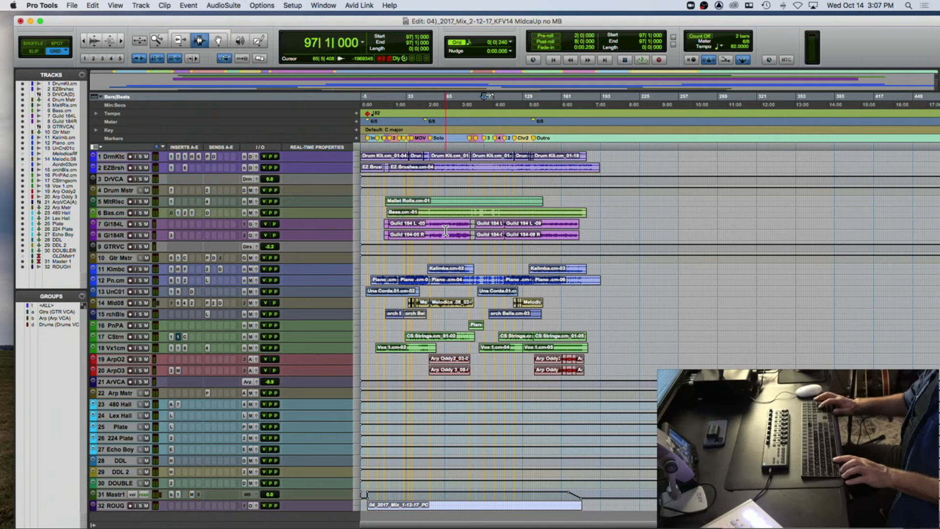
pyautogui.press('super+5')
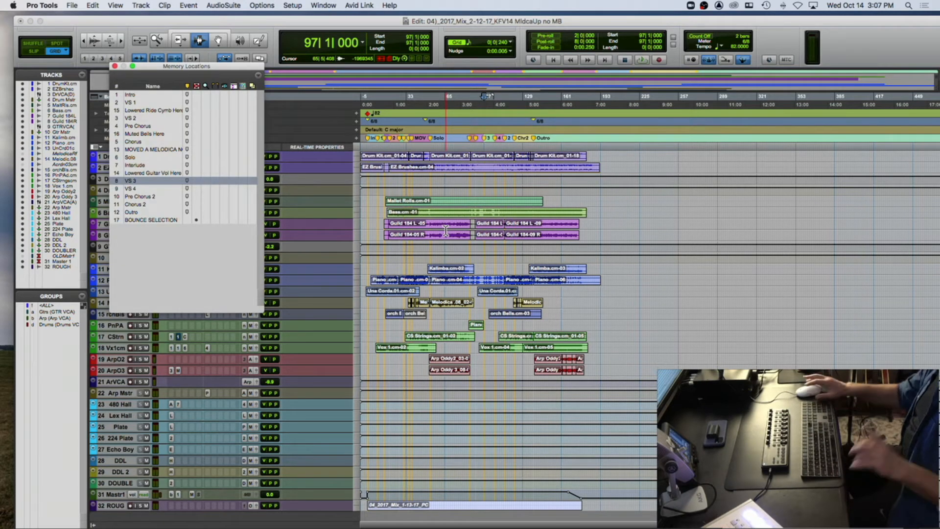
pyautogui.click(324, 5)
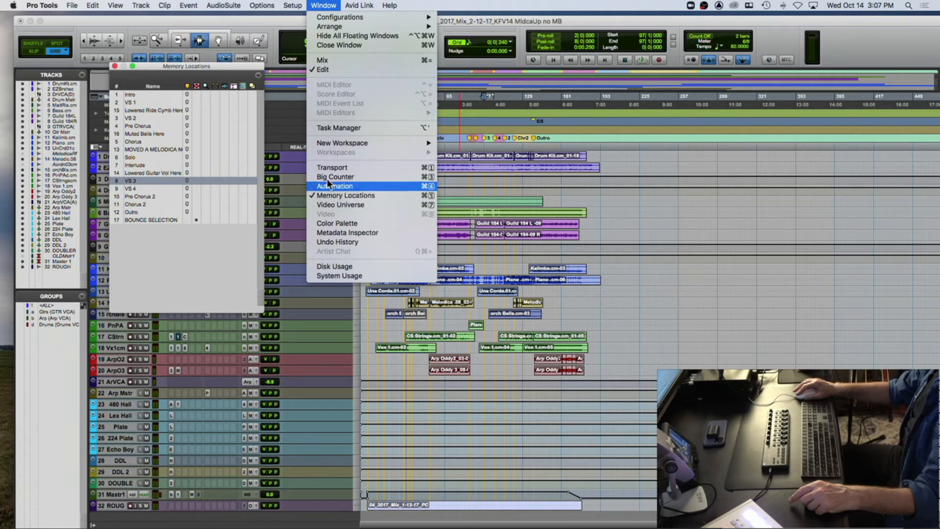
pyautogui.click(124, 65)
pyautogui.click(115, 66)
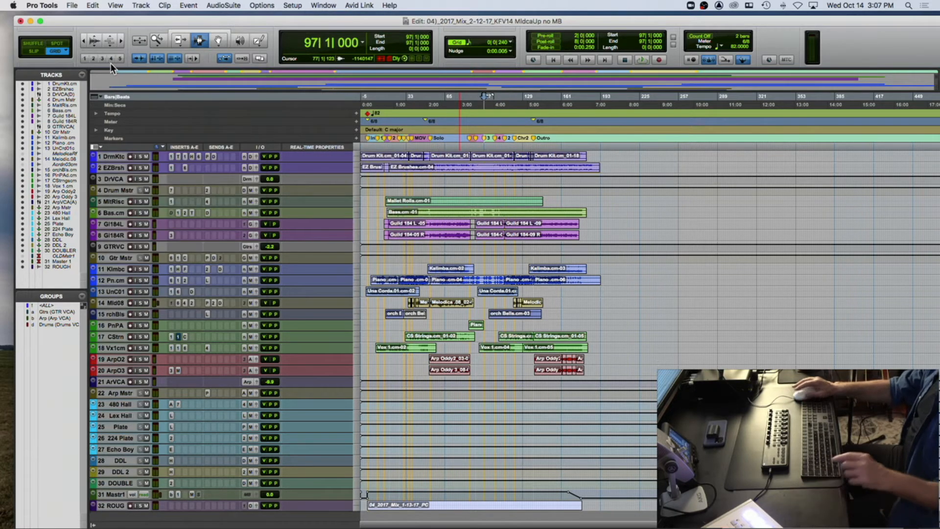
# Step: Switch the active edit tool in turn to Scrubber, Grabber, Selector and Trim
pyautogui.press('F9')
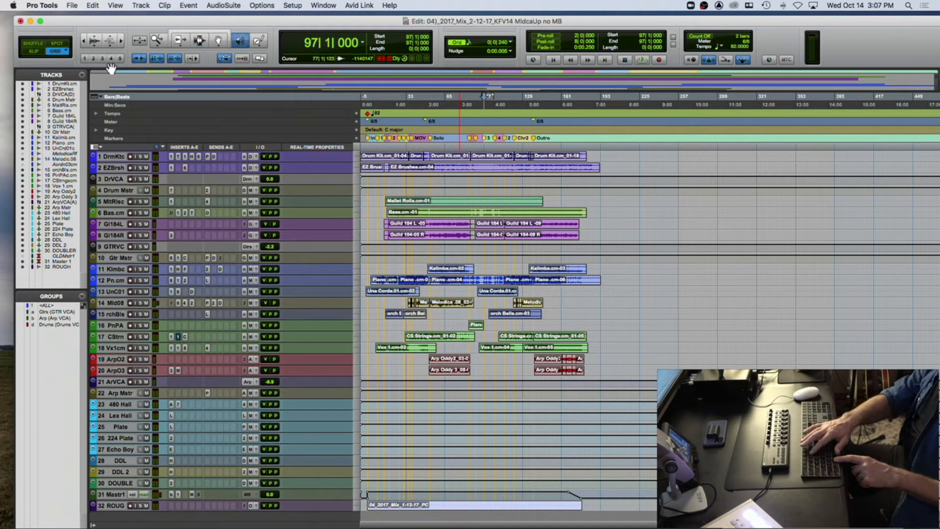
pyautogui.press('F8')
pyautogui.press('F7')
pyautogui.press('F6')
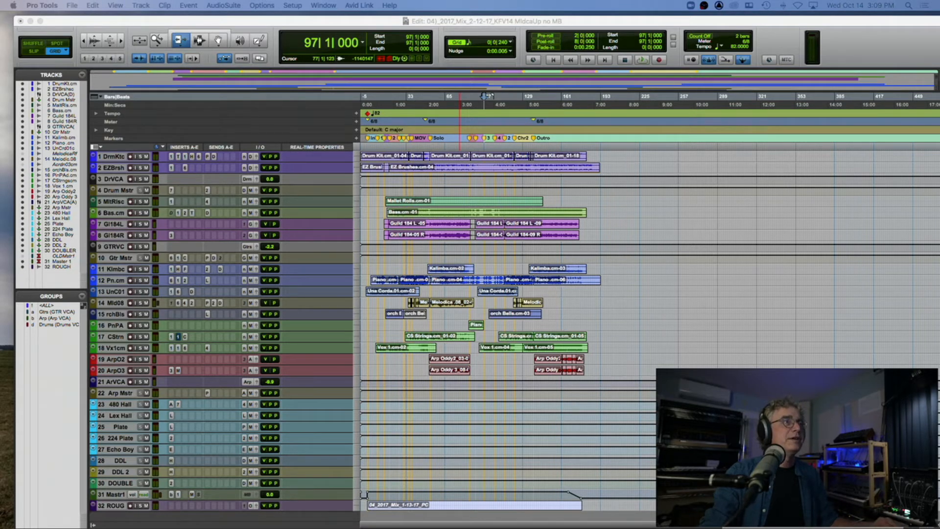
# Step: Select the DrVCA track in the Edit window and reduce the height of the Drum Mstr track
pyautogui.click(344, 29)
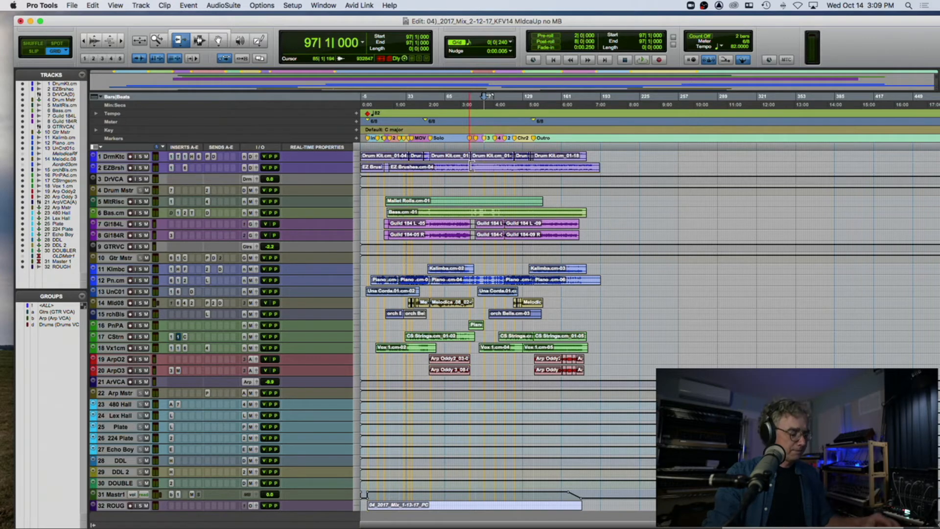
pyautogui.press('t')
pyautogui.press('t')
pyautogui.press('t')
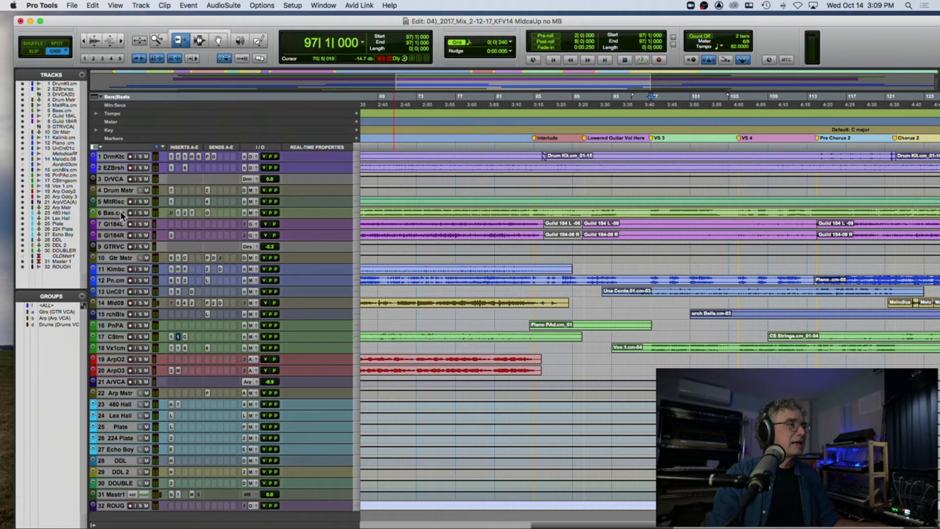
pyautogui.click(118, 177)
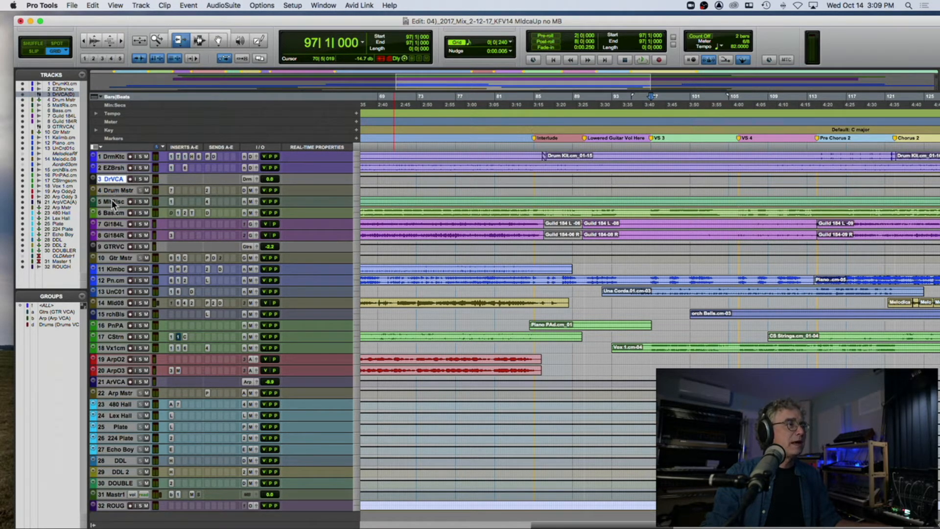
pyautogui.moveTo(113, 195); pyautogui.dragTo(113, 188)
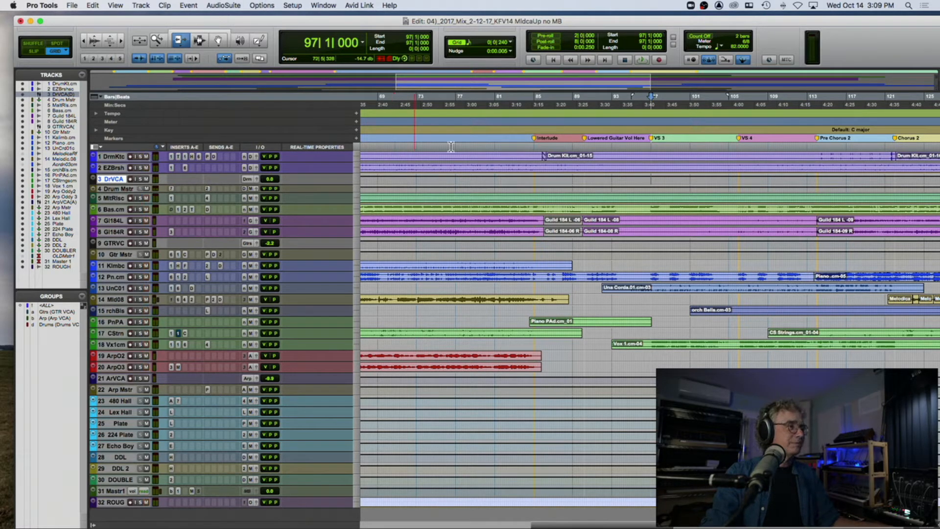
# Step: Place the playback position at 79|3|000 and turn off the inserts and sends across all tracks
pyautogui.click(478, 141)
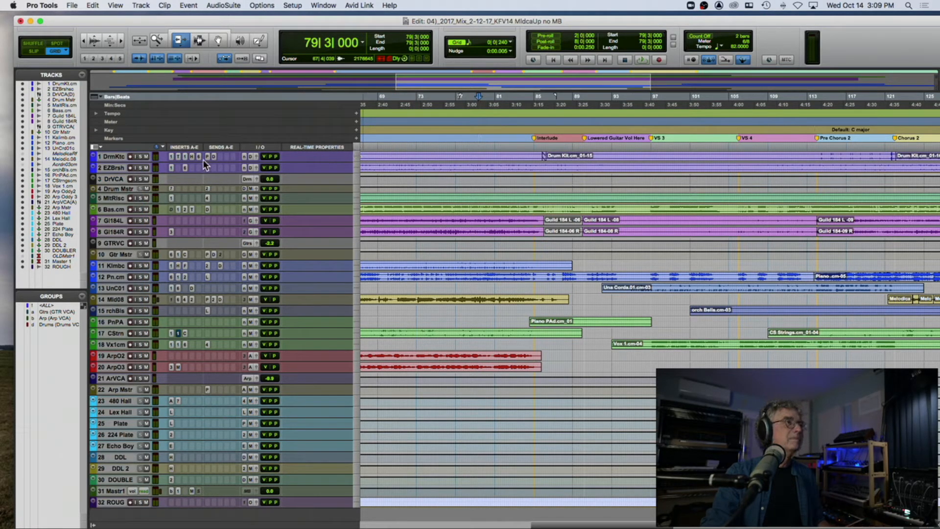
pyautogui.keyDown('alt'); pyautogui.keyDown('super'); pyautogui.click(171, 157); pyautogui.keyUp('super'); pyautogui.keyUp('alt')
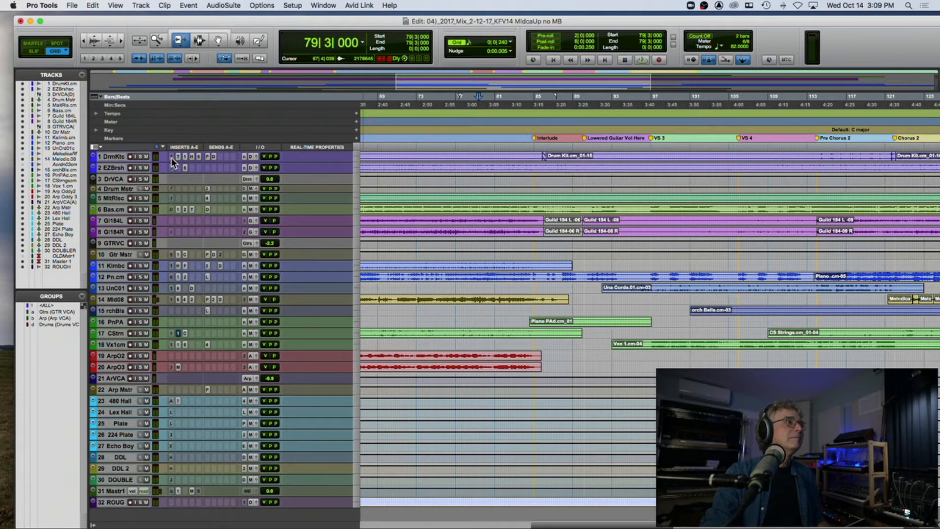
pyautogui.keyDown('alt'); pyautogui.keyDown('super'); pyautogui.click(178, 156); pyautogui.keyUp('super'); pyautogui.keyUp('alt')
pyautogui.keyDown('alt'); pyautogui.keyDown('super'); pyautogui.click(185, 155); pyautogui.keyUp('super'); pyautogui.keyUp('alt')
pyautogui.keyDown('alt'); pyautogui.keyDown('super'); pyautogui.click(192, 155); pyautogui.keyUp('super'); pyautogui.keyUp('alt')
pyautogui.keyDown('alt'); pyautogui.keyDown('super'); pyautogui.click(207, 155); pyautogui.keyUp('super'); pyautogui.keyUp('alt')
pyautogui.keyDown('alt'); pyautogui.keyDown('super'); pyautogui.click(214, 156); pyautogui.keyUp('super'); pyautogui.keyUp('alt')
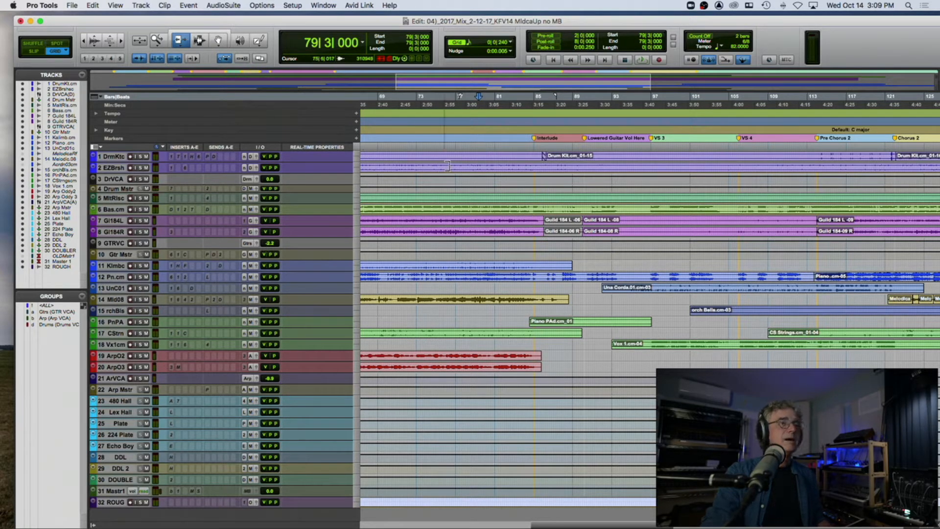
# Step: Play the mix from 78|4|000 with inserts and sends off, restore them, and play again from 74|4|000 for comparison
pyautogui.press('space')
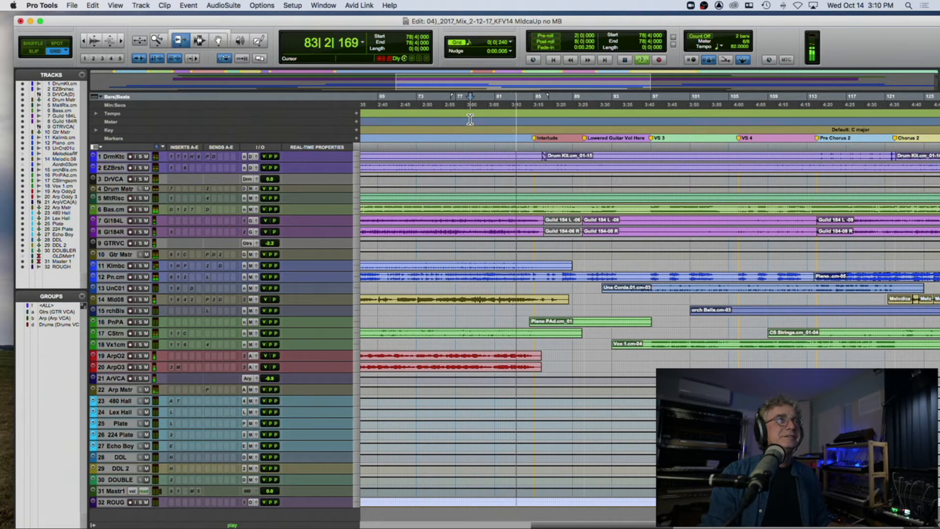
pyautogui.press('space')
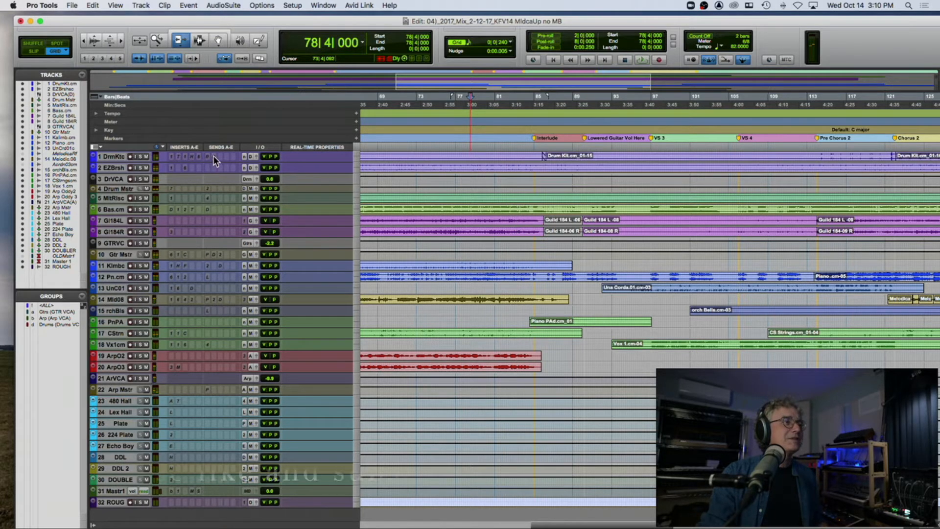
pyautogui.press('space')
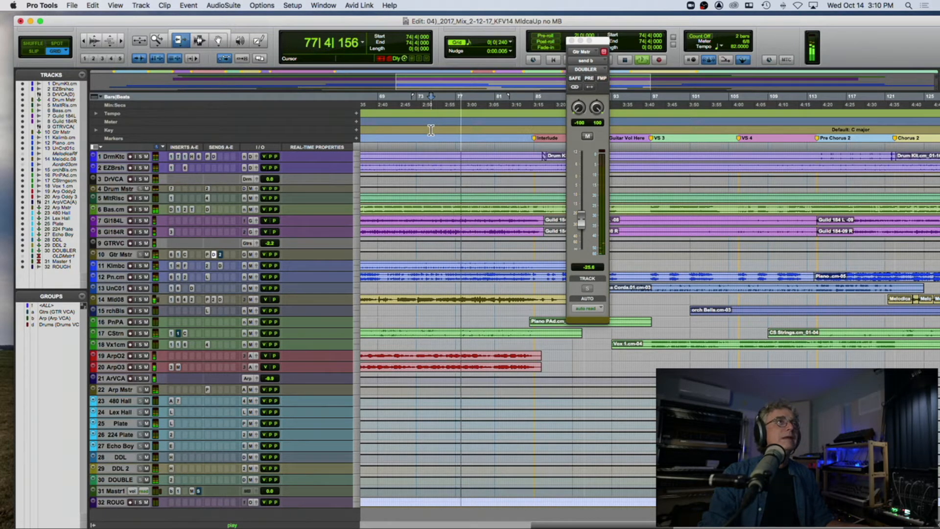
pyautogui.press('space')
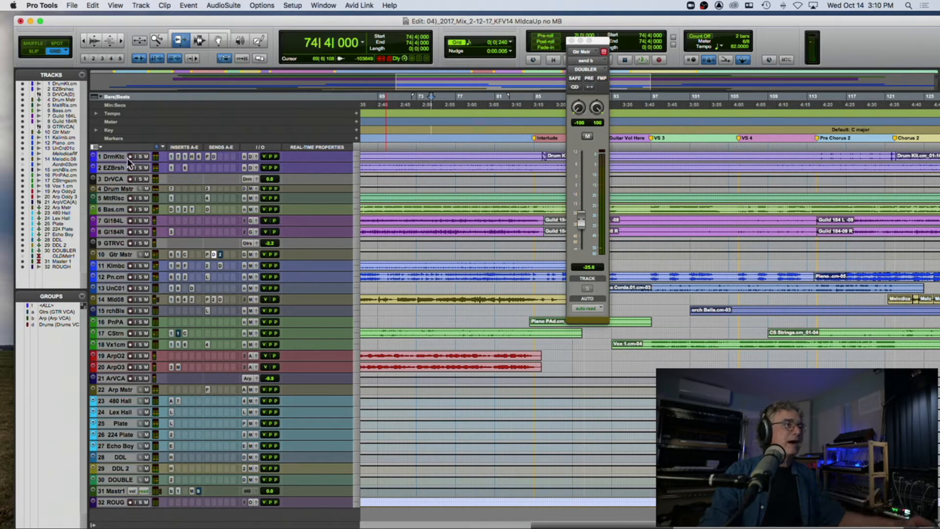
# Step: Enlarge the heights of the Drum Kit.cm and EZBrushes.cm tracks and close the Gtr Mstr send window
pyautogui.moveTo(112, 162); pyautogui.dragTo(115, 214)
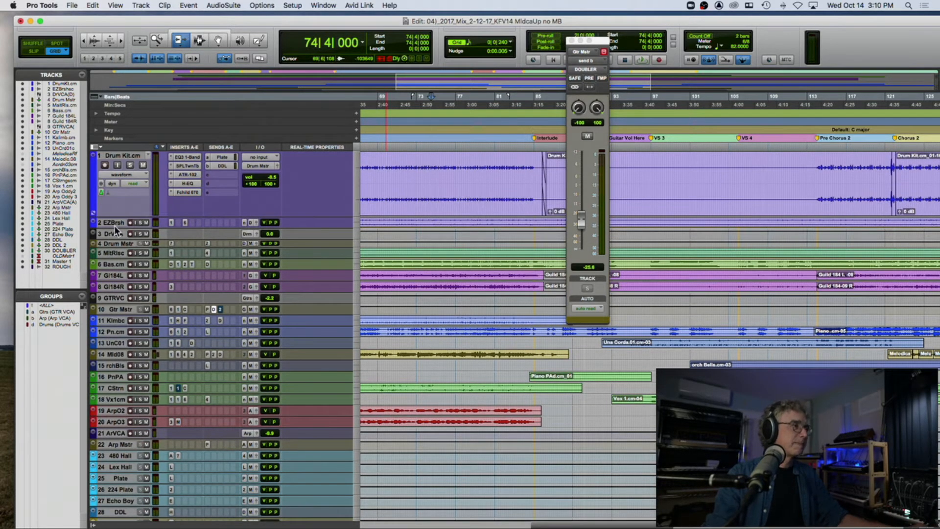
pyautogui.moveTo(116, 225); pyautogui.dragTo(95, 326)
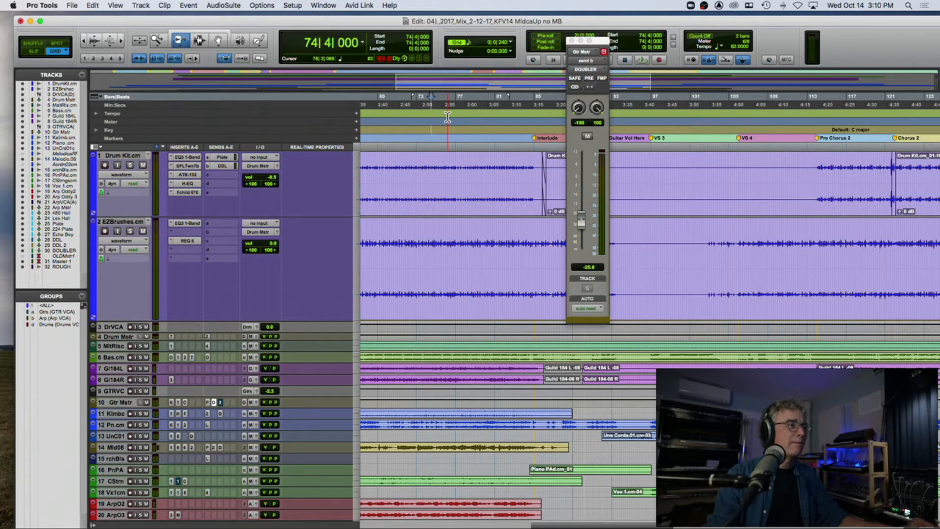
pyautogui.press('Home')
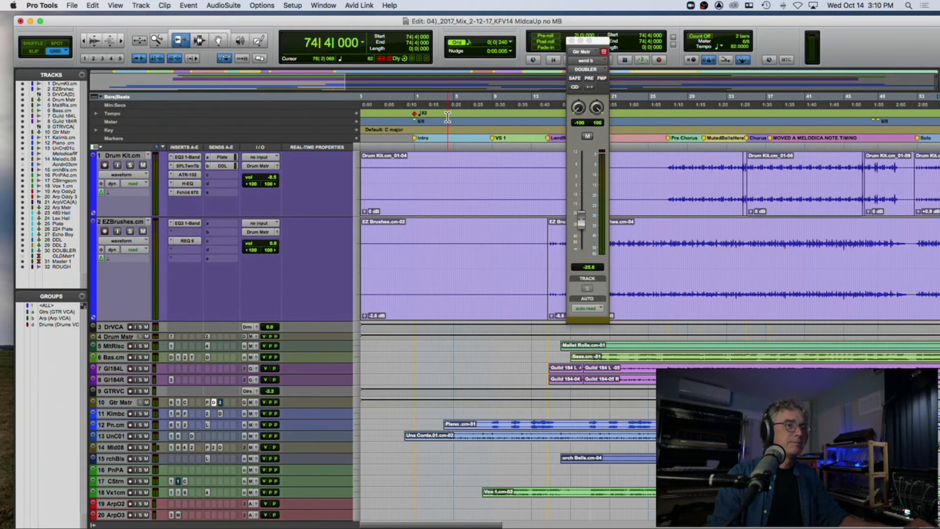
pyautogui.click(573, 41)
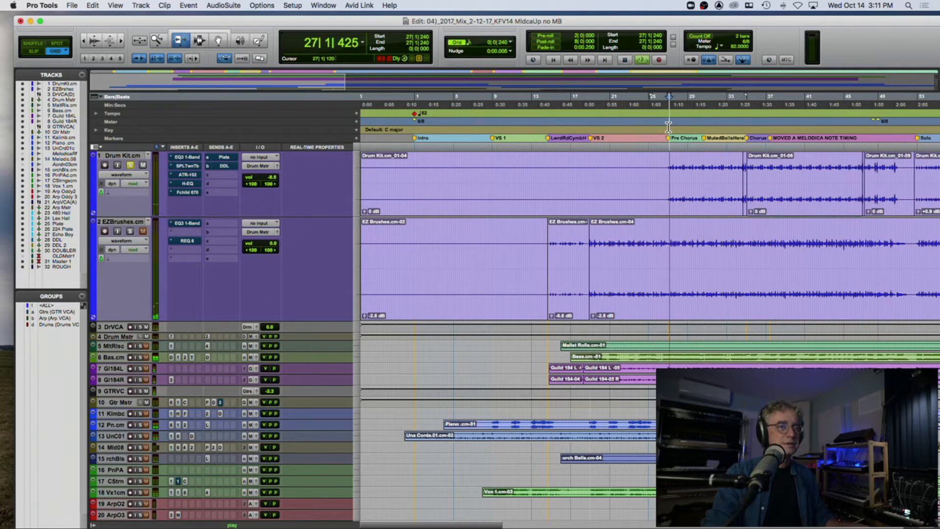
# Step: Set the playback position to 27|1|000 at the Pre Chorus and play the soloed Drum Kit.cm with its inserts bypassed
pyautogui.press('t')
pyautogui.press('t')
pyautogui.press('t')
pyautogui.press('r')
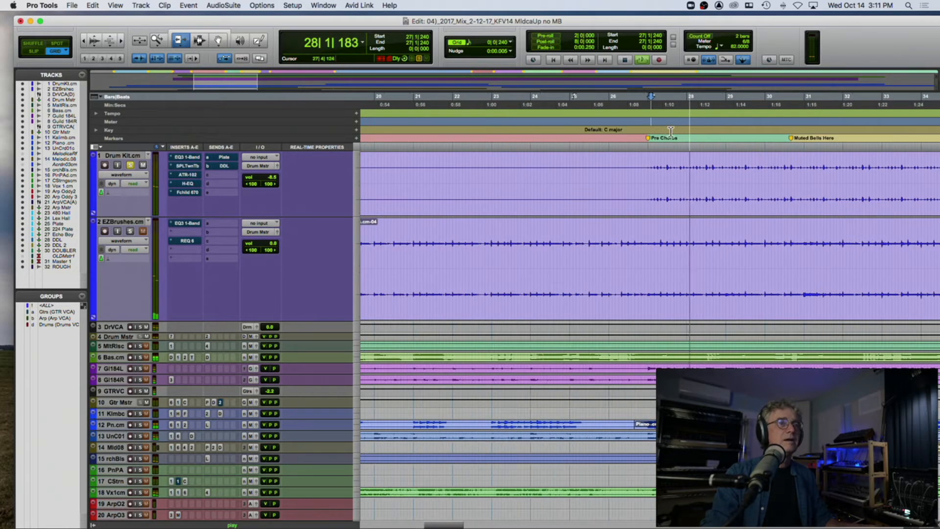
pyautogui.hscroll(3, 645, 125)
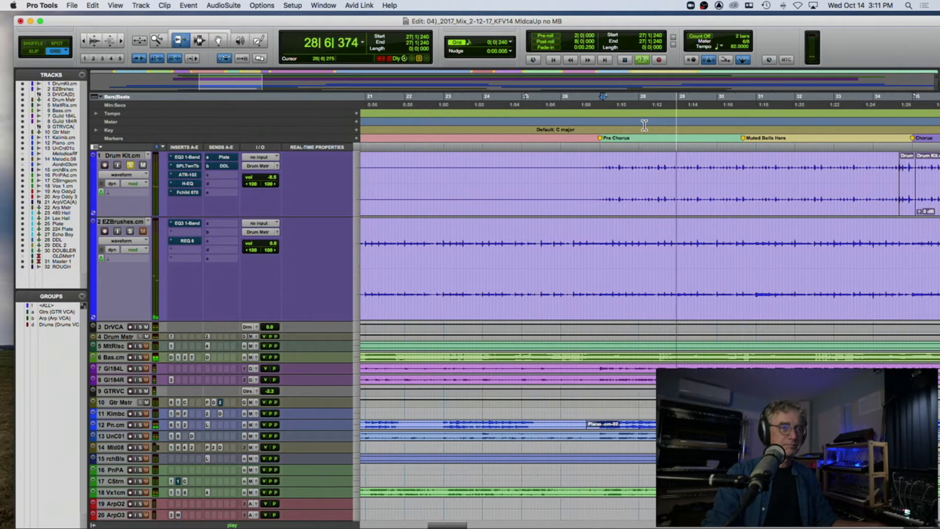
pyautogui.hscroll(4, 644, 126)
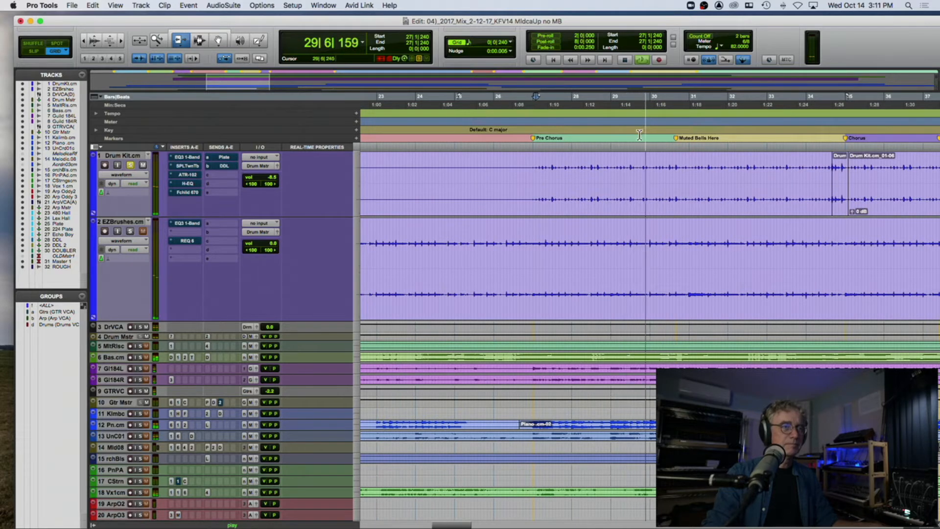
pyautogui.click(534, 121)
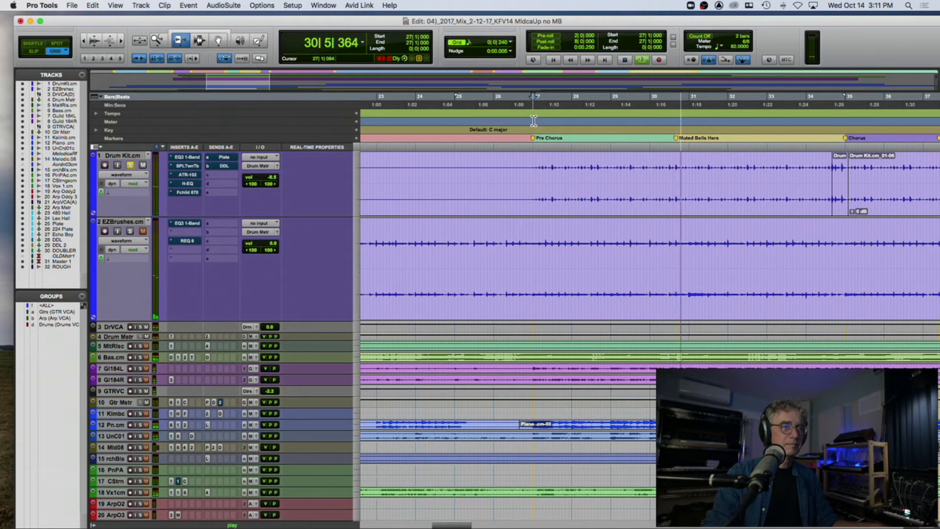
pyautogui.press('space')
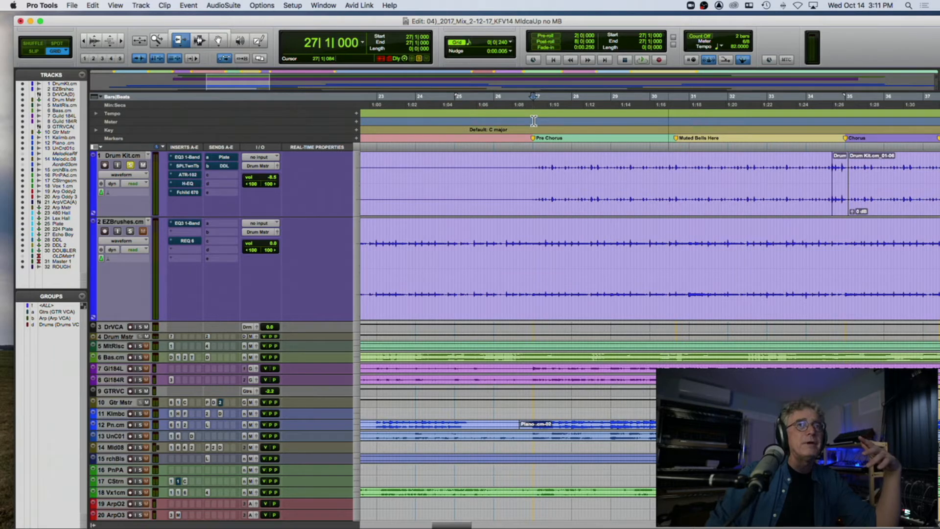
pyautogui.press('space')
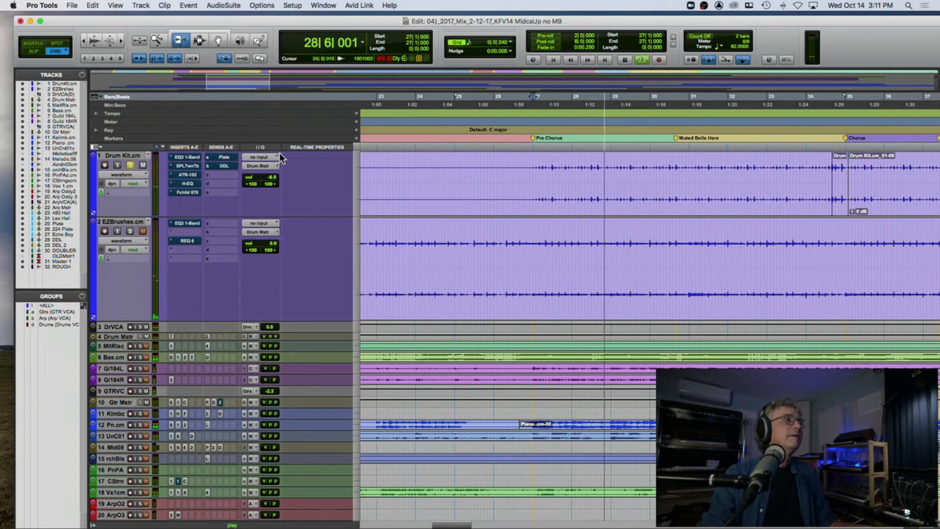
pyautogui.press('space')
# Step: Open the EQ3 1-Band on Drum Kit.cm, take it out of bypass, and play the track with its window clear of the inserts
pyautogui.click(189, 158)
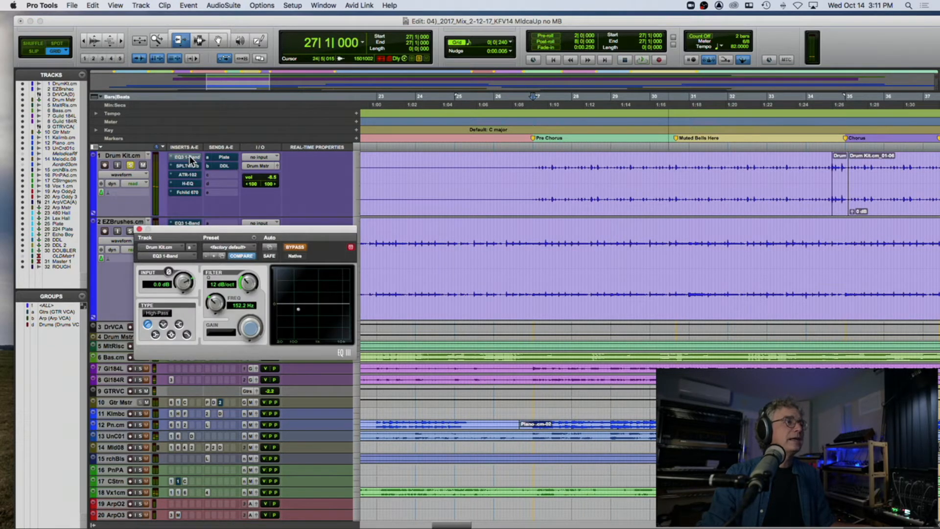
pyautogui.moveTo(350, 231); pyautogui.dragTo(379, 78)
pyautogui.press('space')
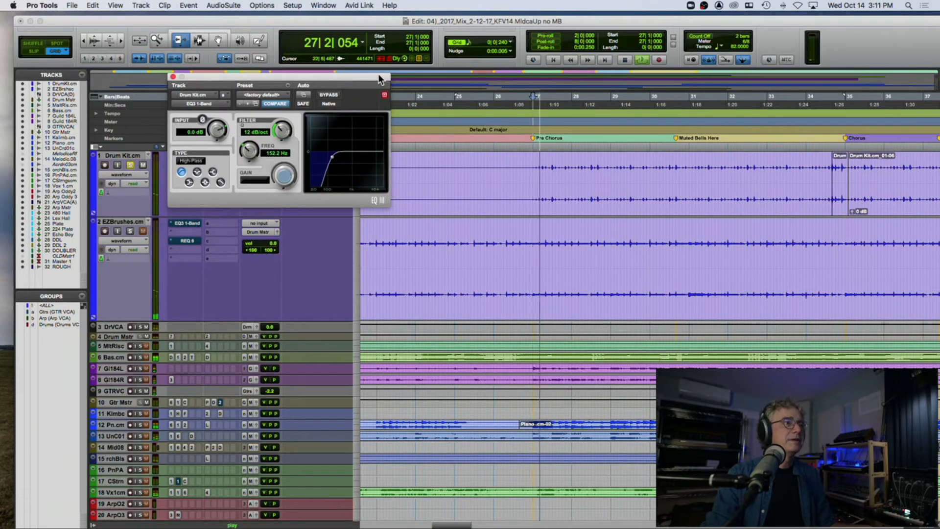
pyautogui.moveTo(378, 80); pyautogui.dragTo(576, 58)
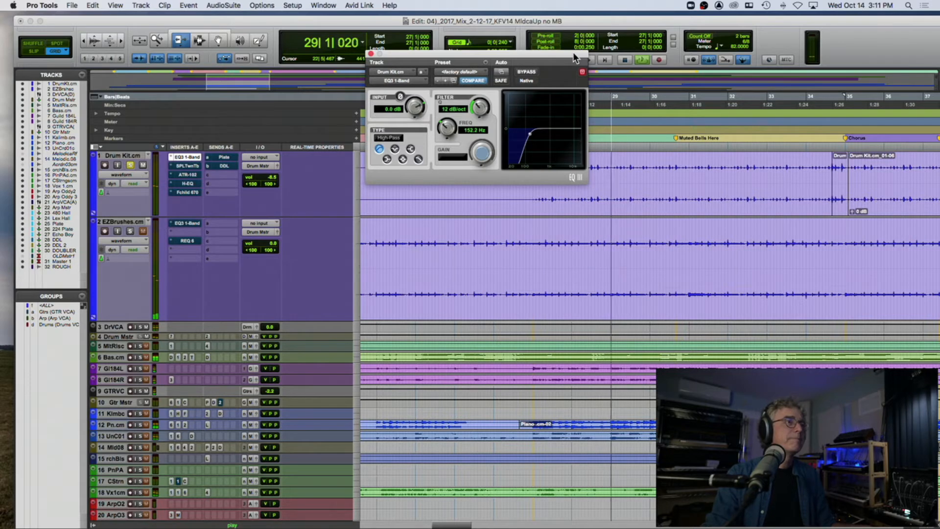
# Step: Activate the SPL TwinTube and ATR-102 on Drum Kit.cm, comparing the TwinTube bypassed and active during playback from 27|1|000
pyautogui.click(194, 165)
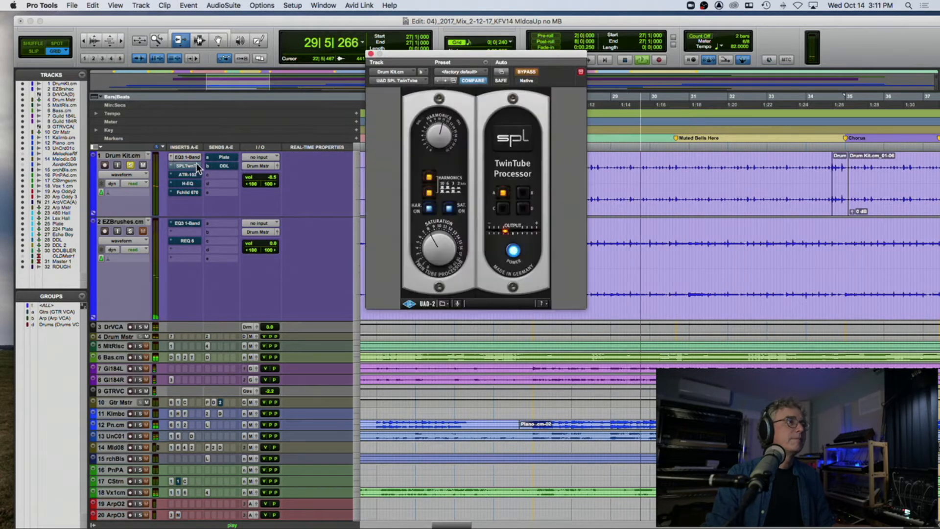
pyautogui.press('space')
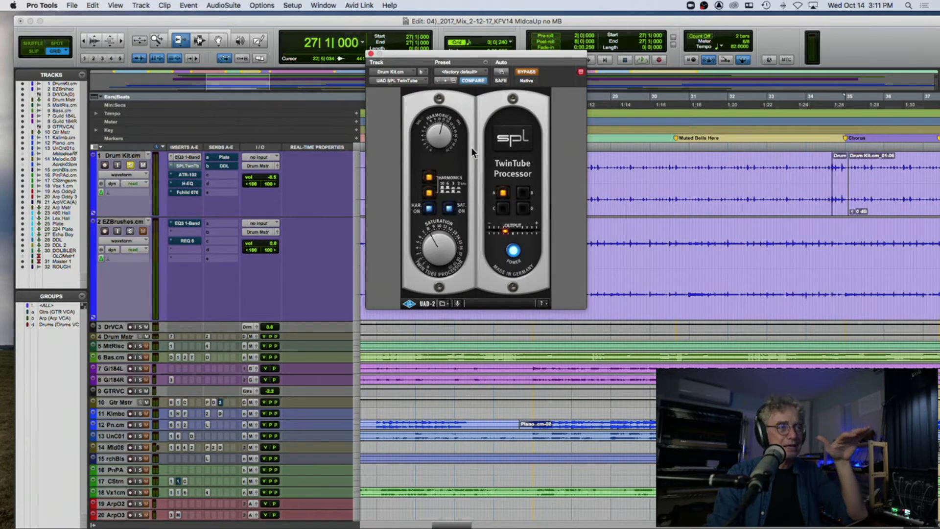
pyautogui.click(524, 71)
pyautogui.press('space')
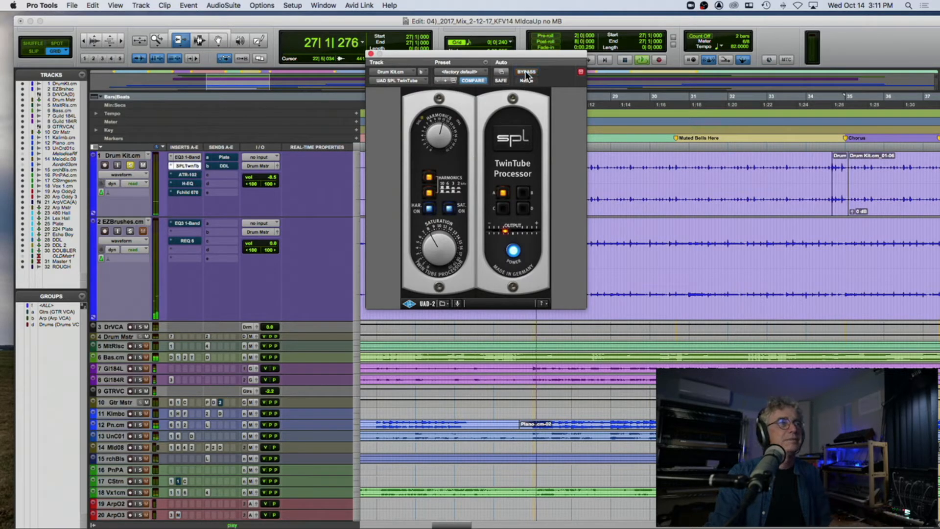
pyautogui.click(525, 72)
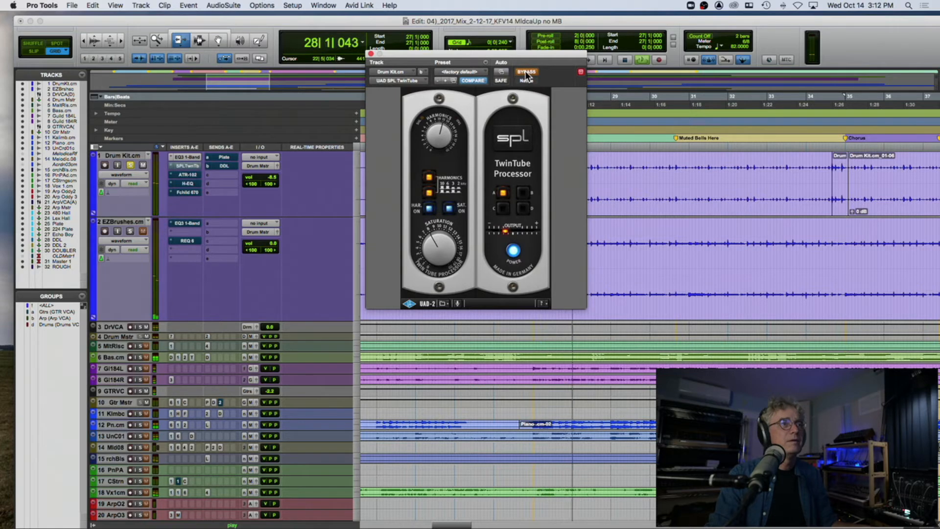
pyautogui.click(525, 71)
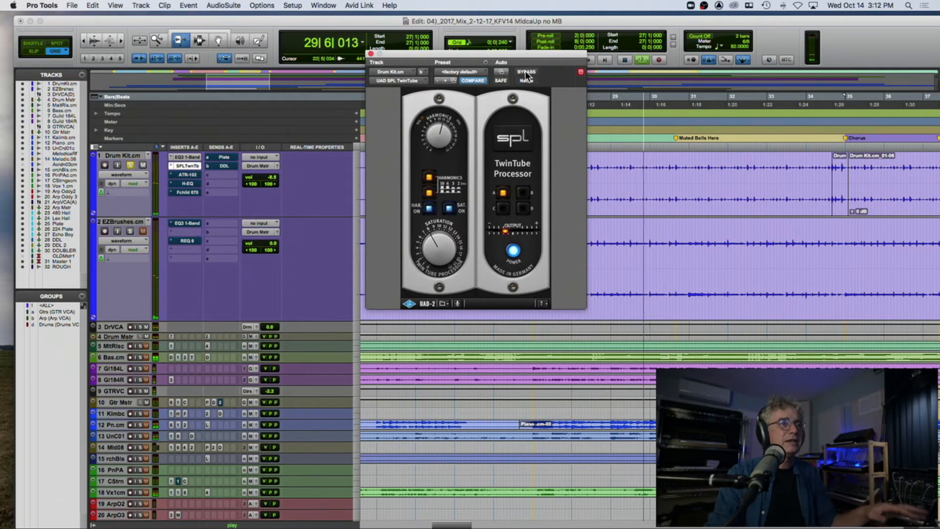
pyautogui.click(187, 176)
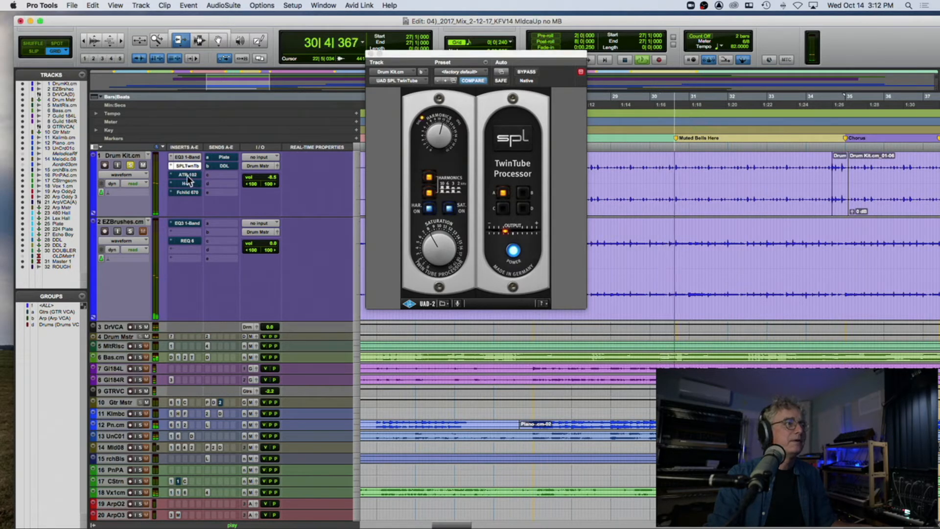
pyautogui.click(527, 72)
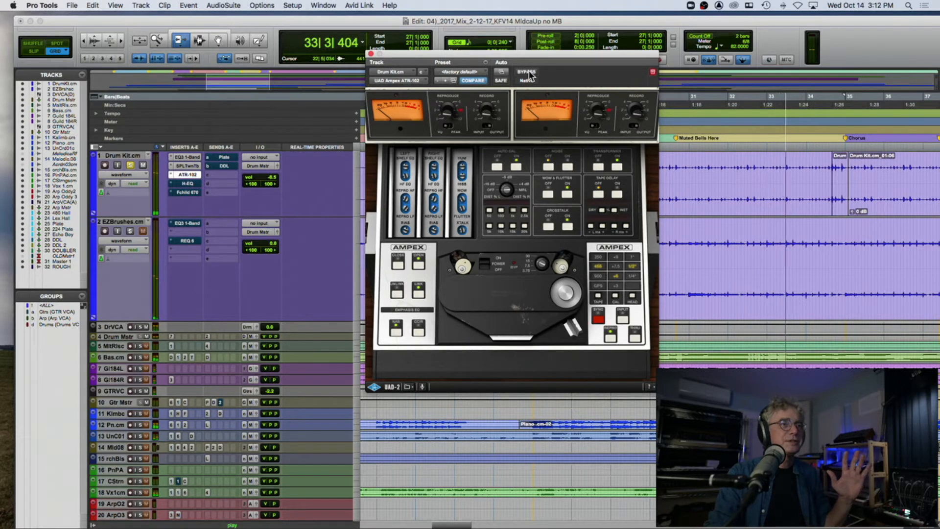
# Step: Take the H-EQ and Fairchild 670 on Drum Kit.cm out of bypass, viewing their settings while playing the track from 27|1|000
pyautogui.click(189, 185)
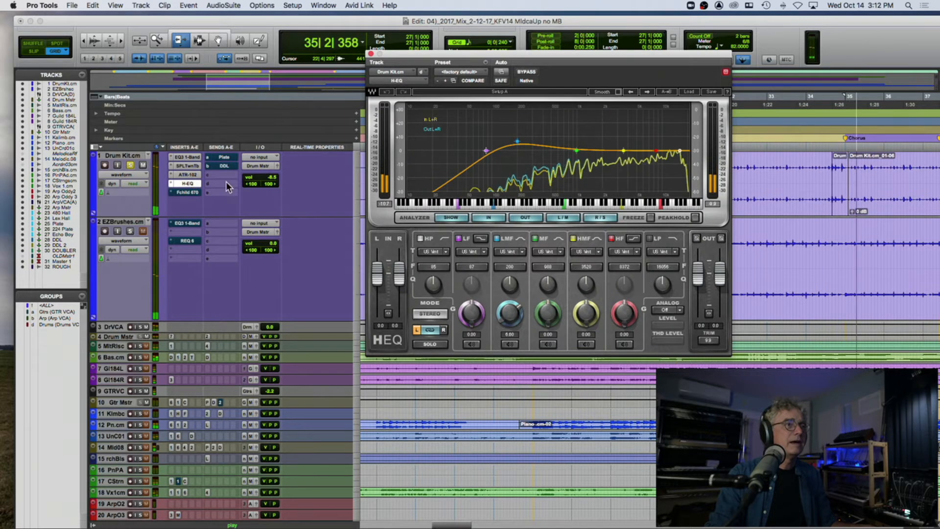
pyautogui.press('space')
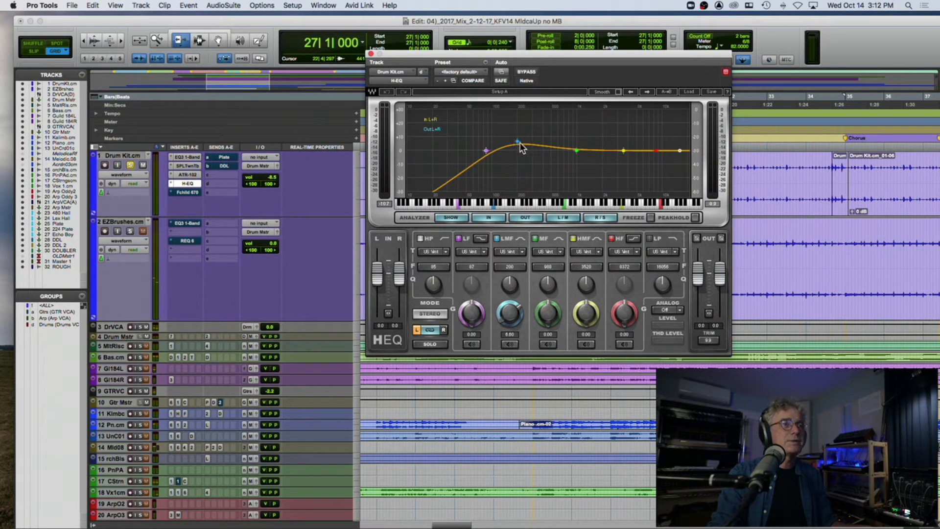
pyautogui.press('space')
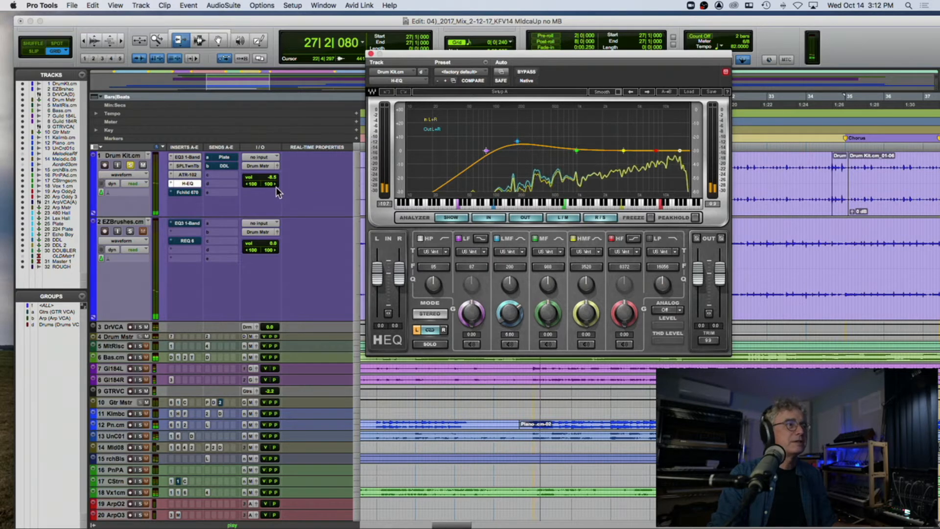
pyautogui.click(188, 192)
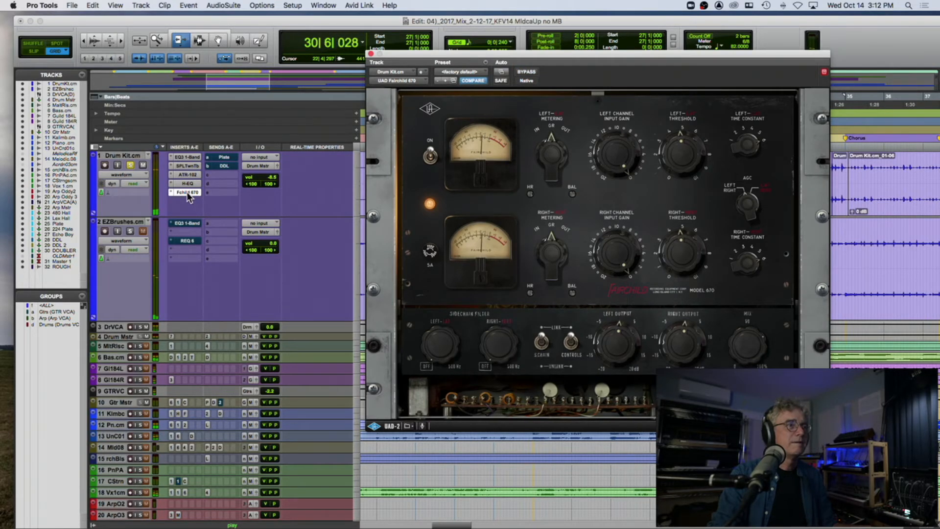
pyautogui.click(371, 54)
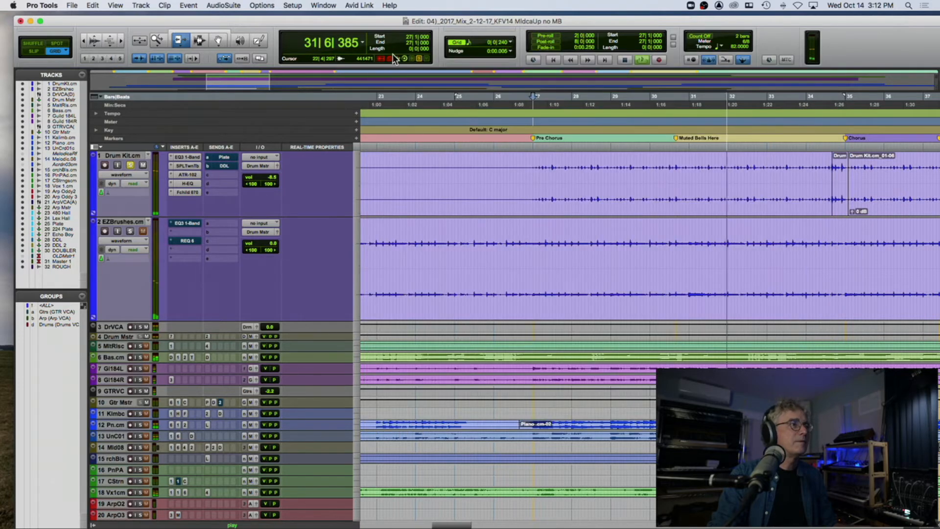
# Step: Bypass all five Drum Kit.cm inserts and reactivate them during playback to compare the dry and processed drums
pyautogui.keyDown('super'); pyautogui.click(186, 192); pyautogui.keyUp('super')
pyautogui.keyDown('super'); pyautogui.click(190, 183); pyautogui.keyUp('super')
pyautogui.keyDown('super'); pyautogui.click(190, 175); pyautogui.keyUp('super')
pyautogui.keyDown('super'); pyautogui.click(192, 166); pyautogui.keyUp('super')
pyautogui.keyDown('super'); pyautogui.click(195, 157); pyautogui.keyUp('super')
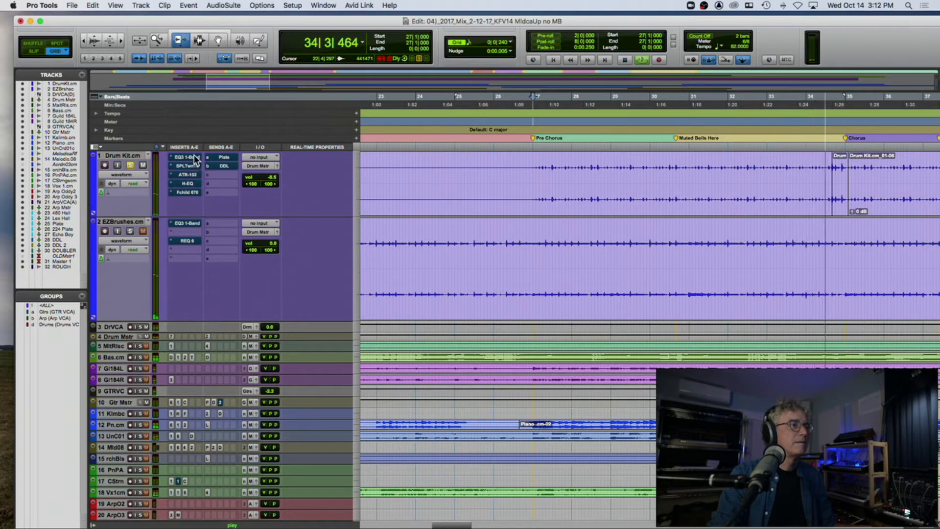
pyautogui.keyDown('super'); pyautogui.click(187, 193); pyautogui.keyUp('super')
pyautogui.keyDown('super'); pyautogui.click(187, 183); pyautogui.keyUp('super')
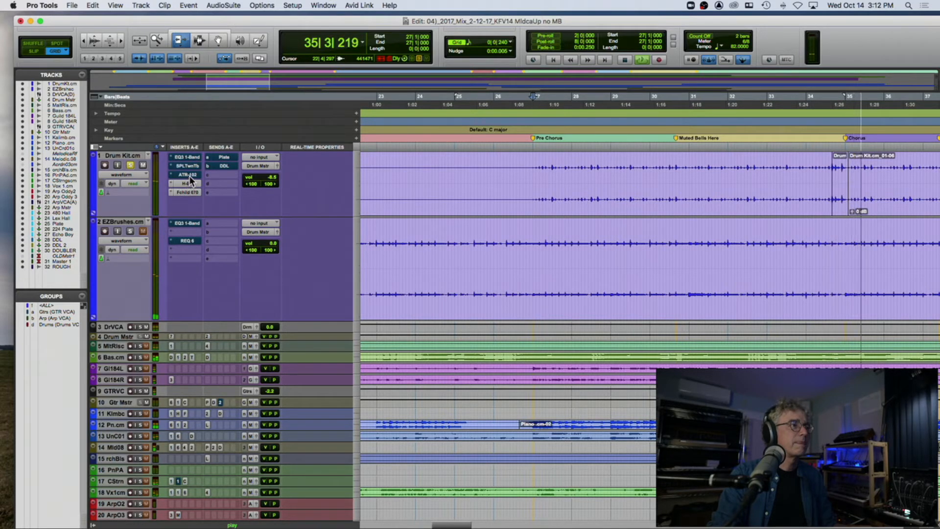
pyautogui.keyDown('super'); pyautogui.click(189, 157); pyautogui.keyUp('super')
pyautogui.keyDown('super'); pyautogui.click(189, 165); pyautogui.keyUp('super')
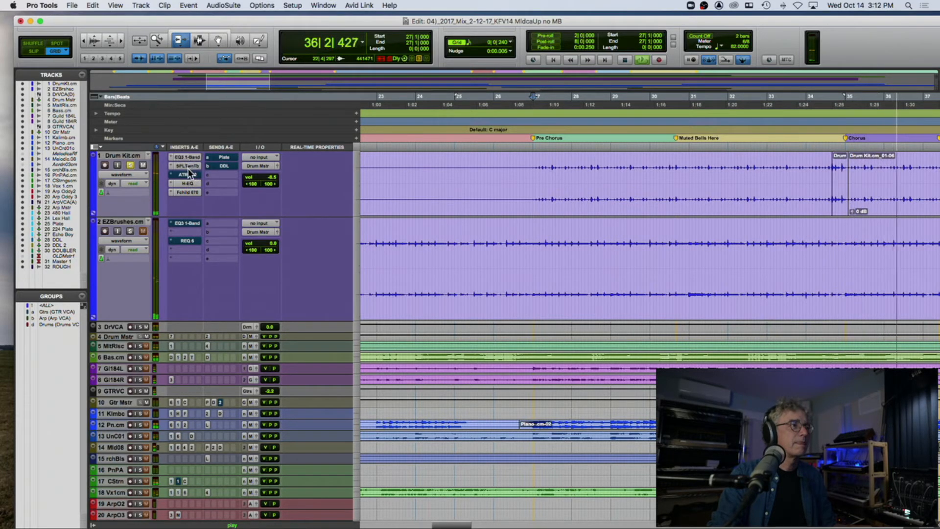
pyautogui.keyDown('super'); pyautogui.click(189, 174); pyautogui.keyUp('super')
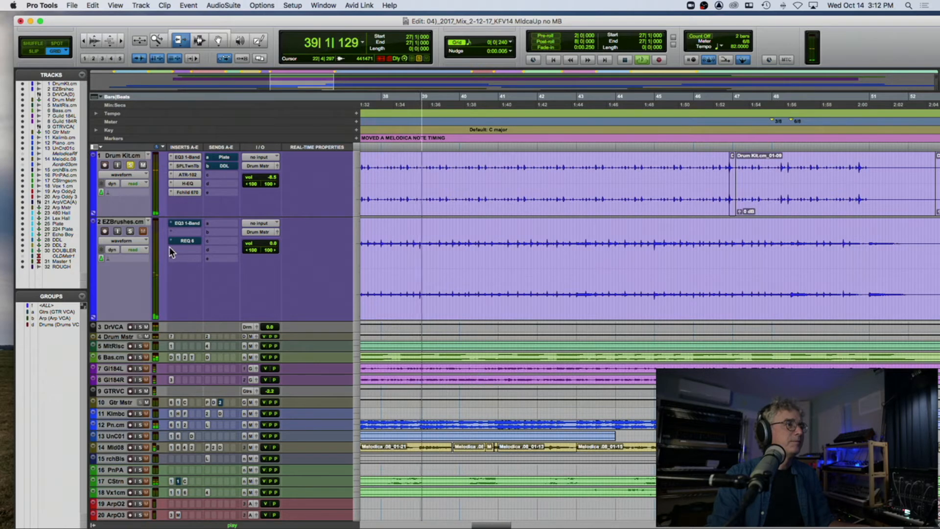
# Step: Solo EZBrushes.cm in place of Drum Kit.cm and play it from 14|3|240
pyautogui.press('space')
pyautogui.click(131, 165)
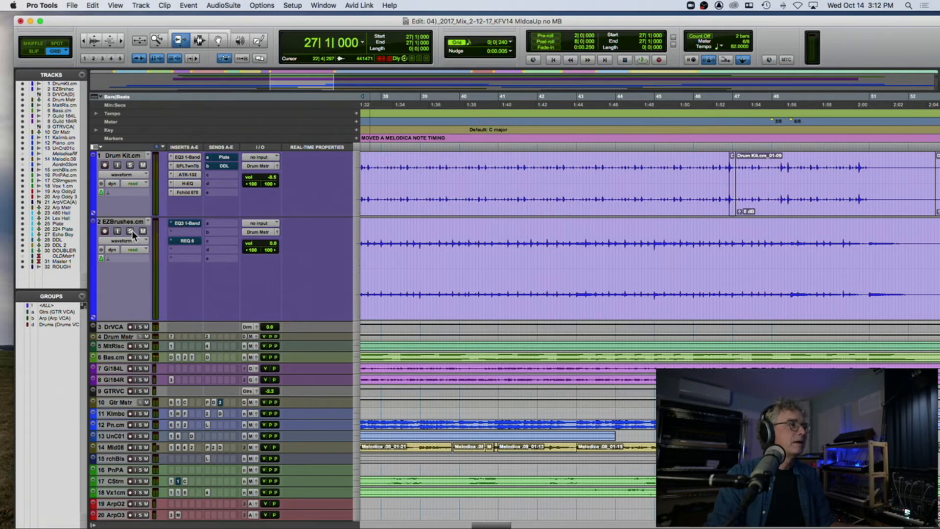
pyautogui.hscroll(-15, 442, 192)
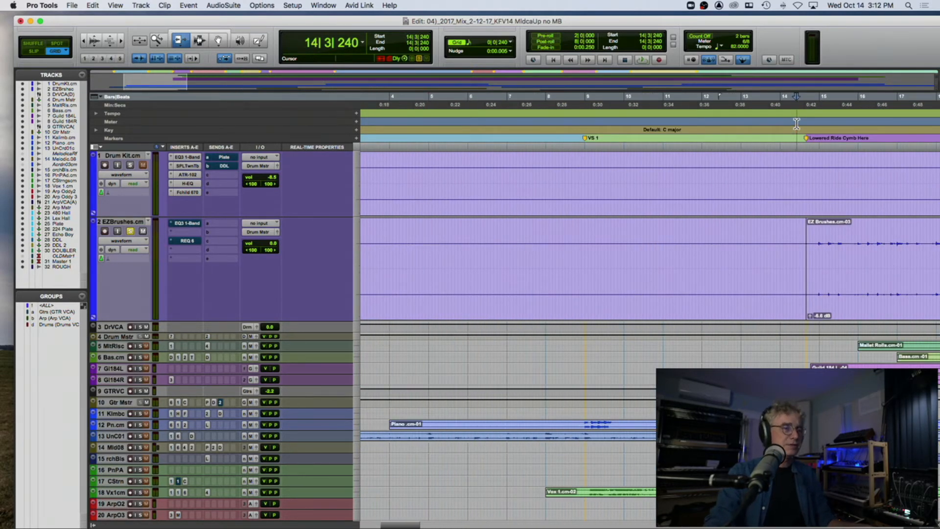
pyautogui.press('space')
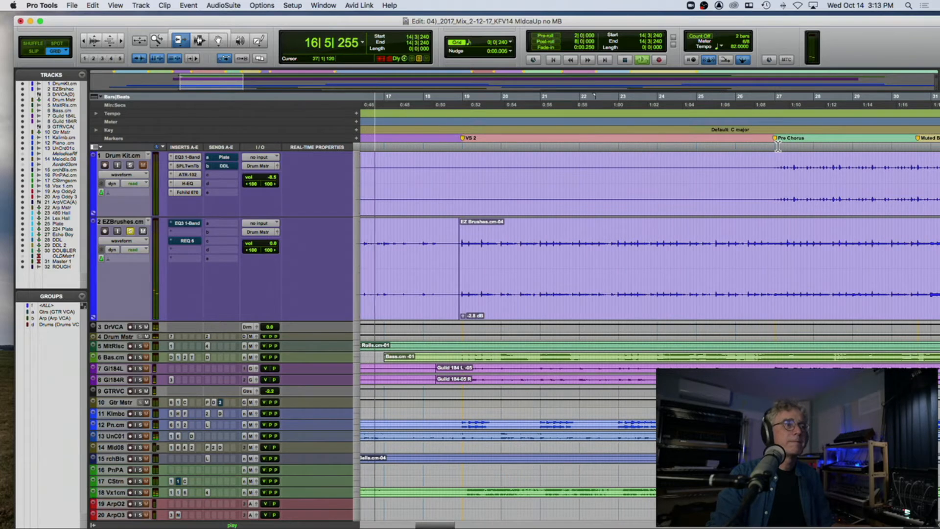
# Step: Take the EQ3 1-Band and REQ 6 on EZBrushes.cm out of bypass and view their settings during playback
pyautogui.press('r')
pyautogui.keyDown('super'); pyautogui.click(189, 225); pyautogui.keyUp('super')
pyautogui.click(188, 224)
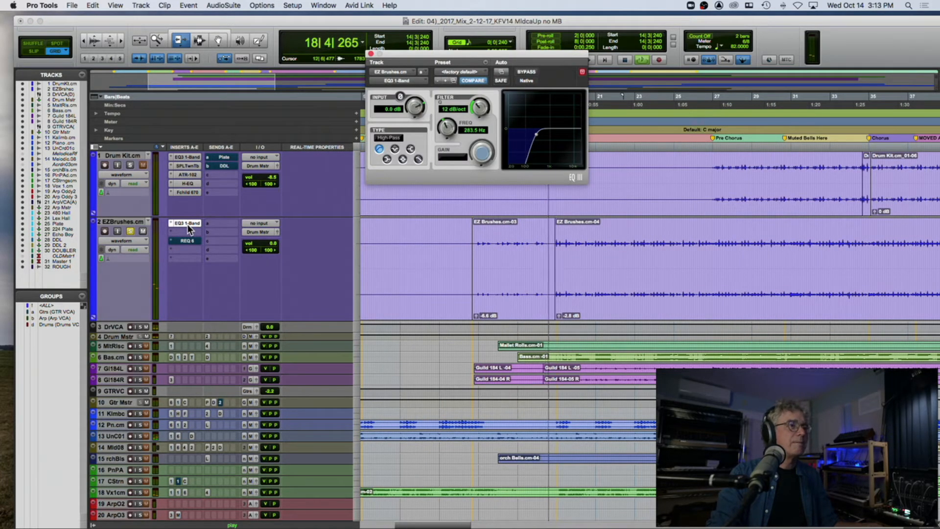
pyautogui.keyDown('super'); pyautogui.click(192, 241); pyautogui.keyUp('super')
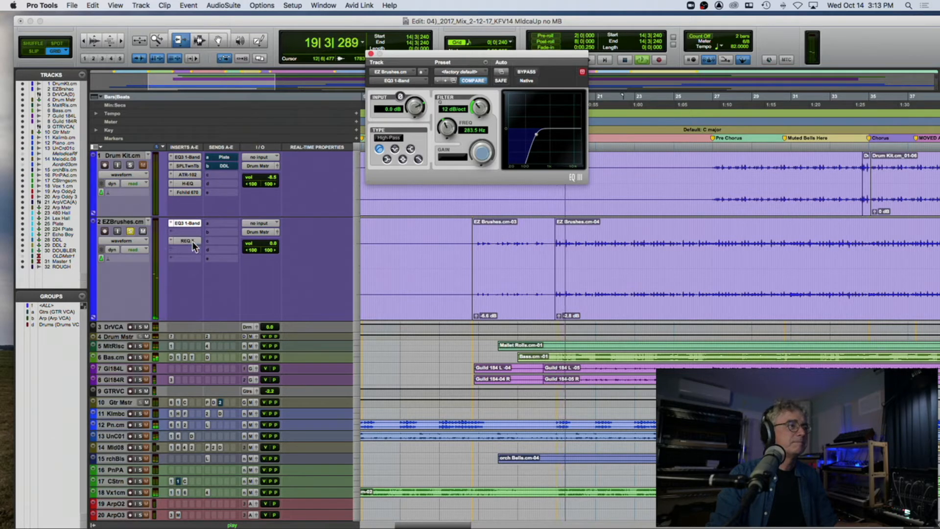
pyautogui.click(192, 241)
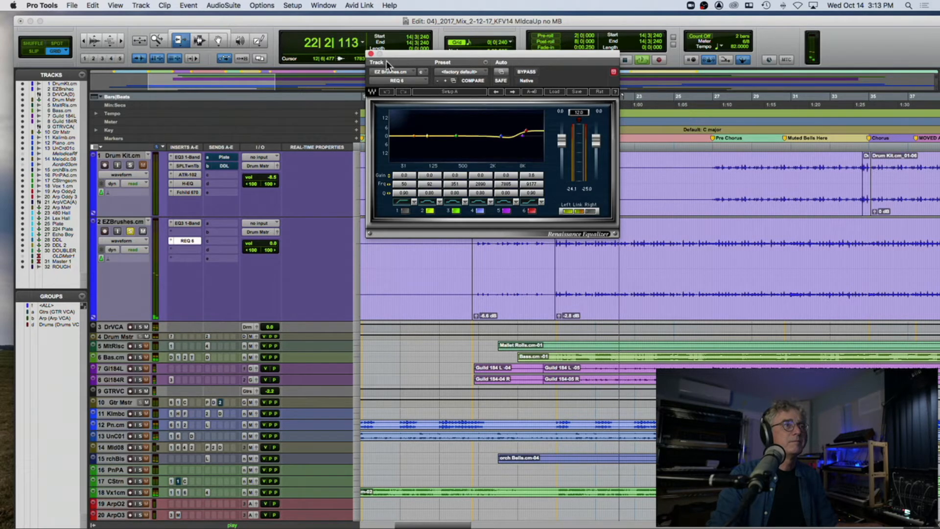
pyautogui.click(371, 54)
# Step: Solo Drum Kit.cm together with EZBrushes.cm and play both from 27|2|000 at the Pre Chorus
pyautogui.click(142, 165)
pyautogui.click(130, 165)
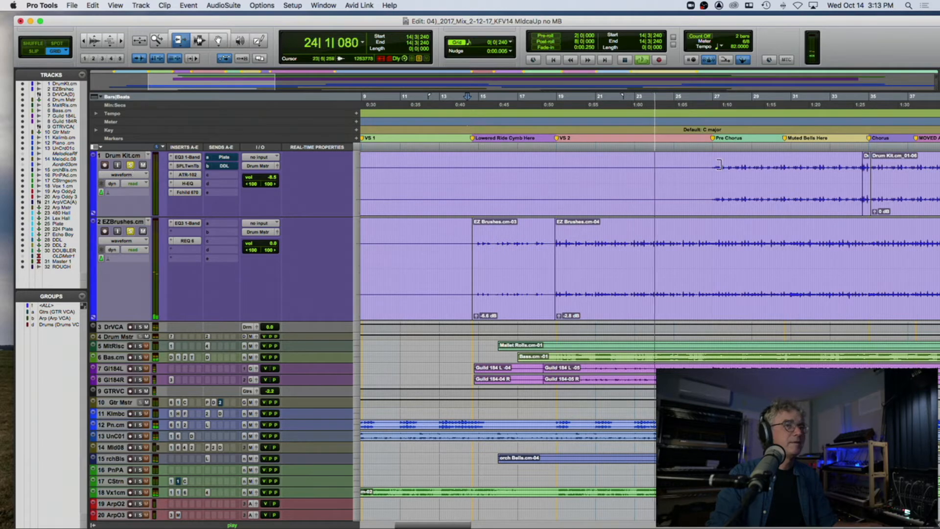
pyautogui.click(716, 121)
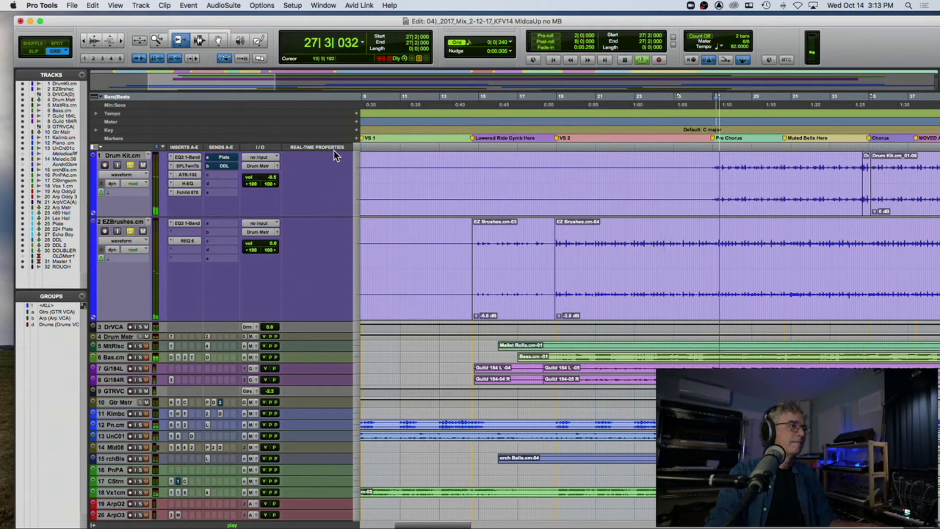
# Step: Enlarge the Drum Mstr track's height, open its 1176 A compressor to view the settings, and stop playback
pyautogui.moveTo(130, 342); pyautogui.dragTo(126, 422)
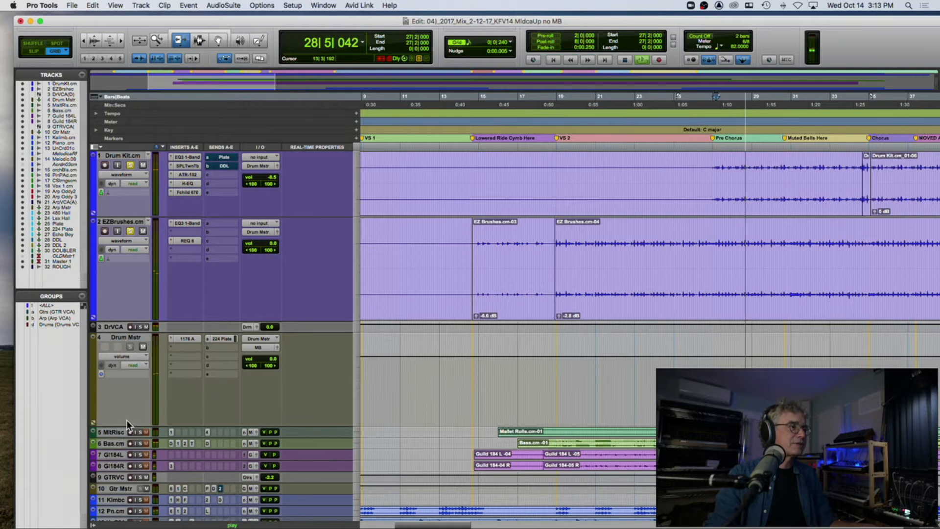
pyautogui.click(187, 338)
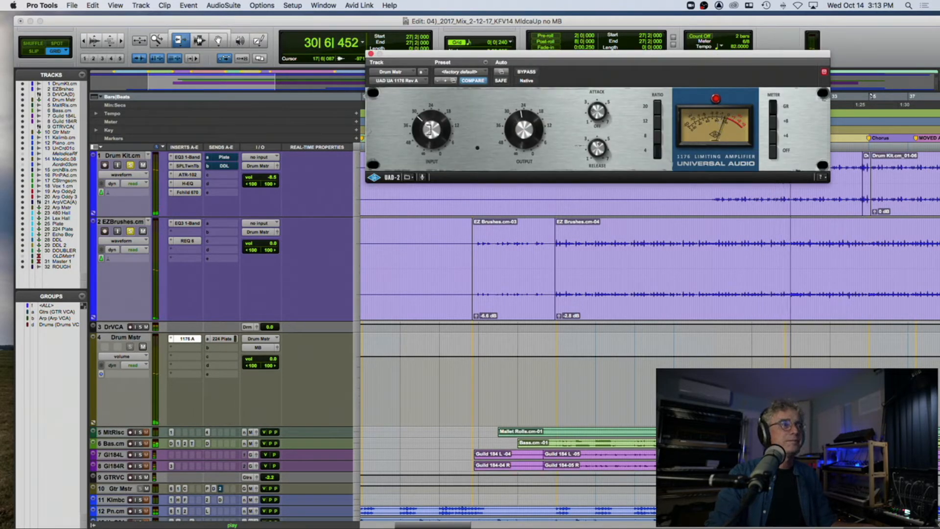
pyautogui.press('space')
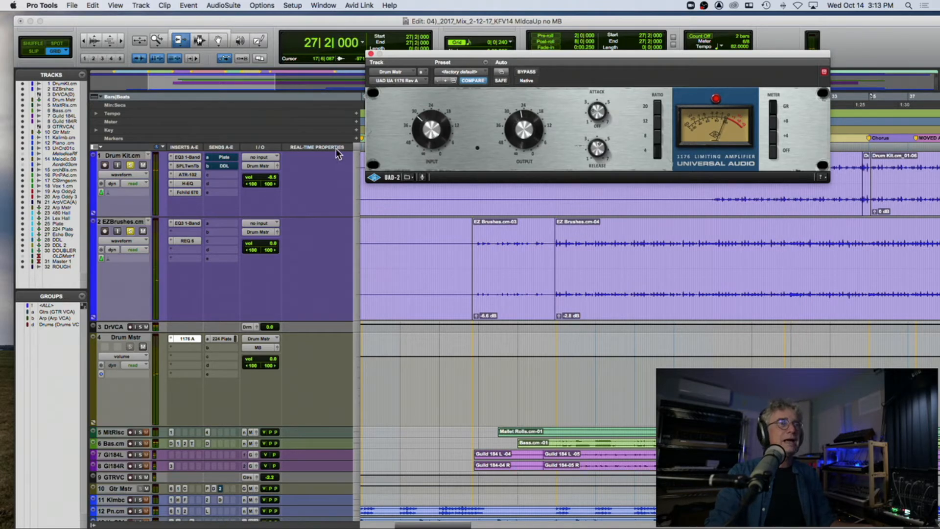
# Step: Insert the Avid BF-76 (stereo) multichannel plug-in in the second insert slot of Drum Mstr
pyautogui.click(180, 345)
pyautogui.moveTo(200, 347)
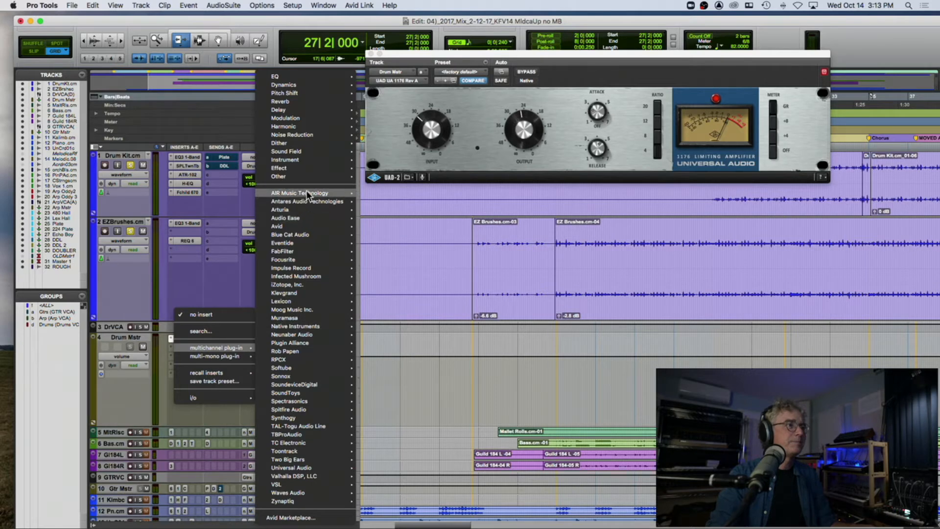
pyautogui.moveTo(307, 194)
pyautogui.moveTo(301, 225)
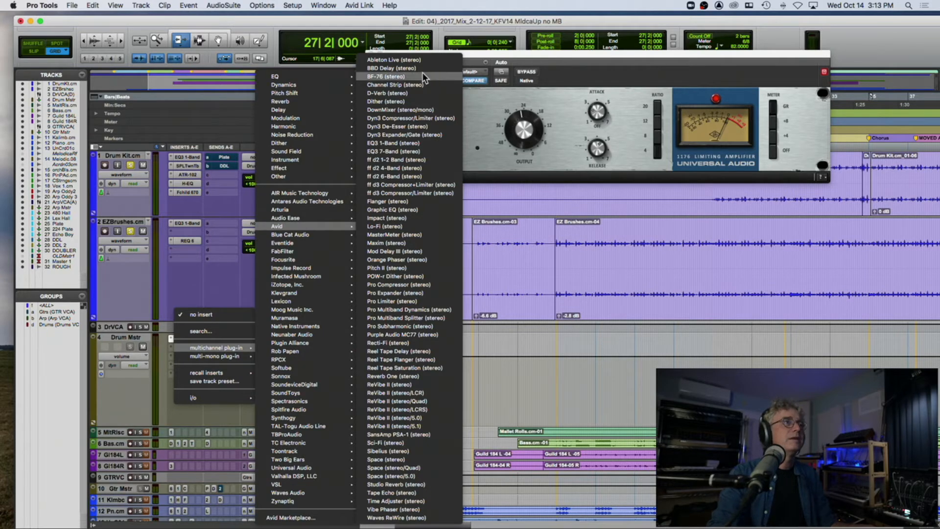
pyautogui.click(687, 84)
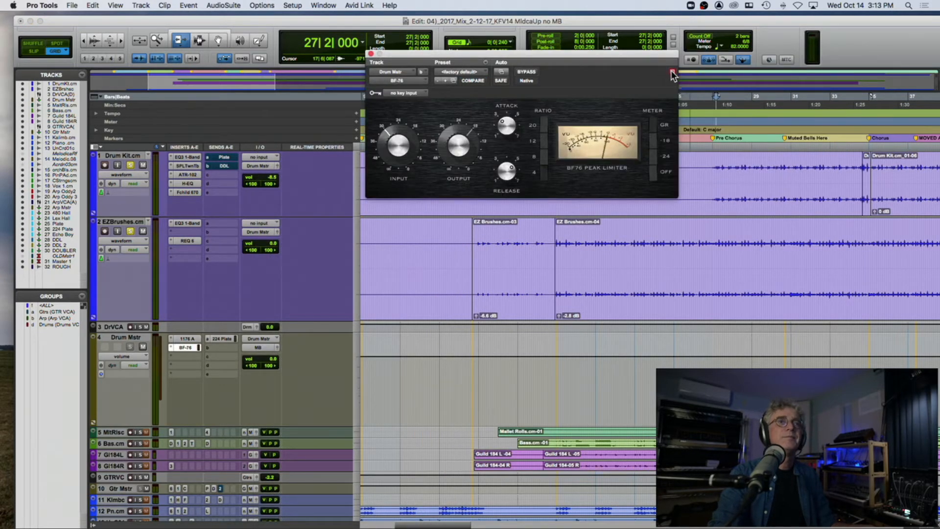
# Step: Show the 1176 A below the BF-76 window to compare their controls, and close the 1176 A
pyautogui.click(190, 338)
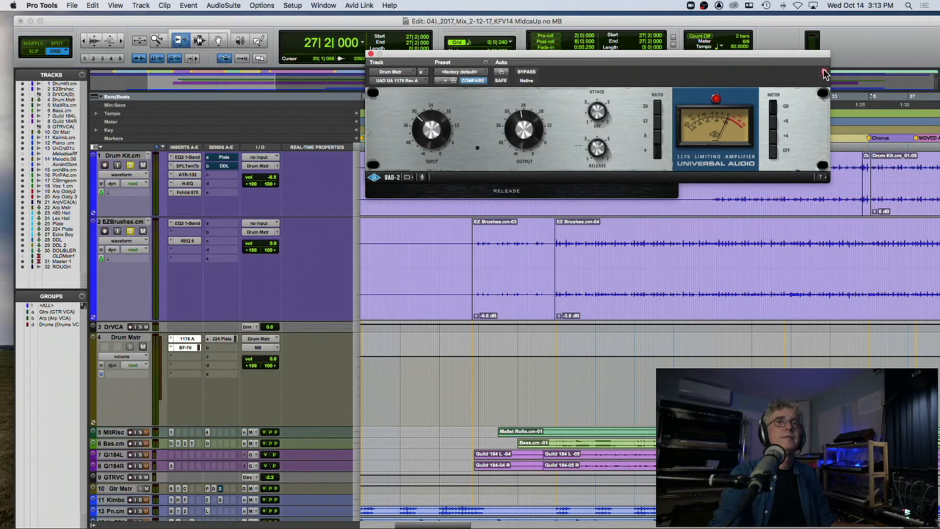
pyautogui.moveTo(734, 57); pyautogui.dragTo(706, 205)
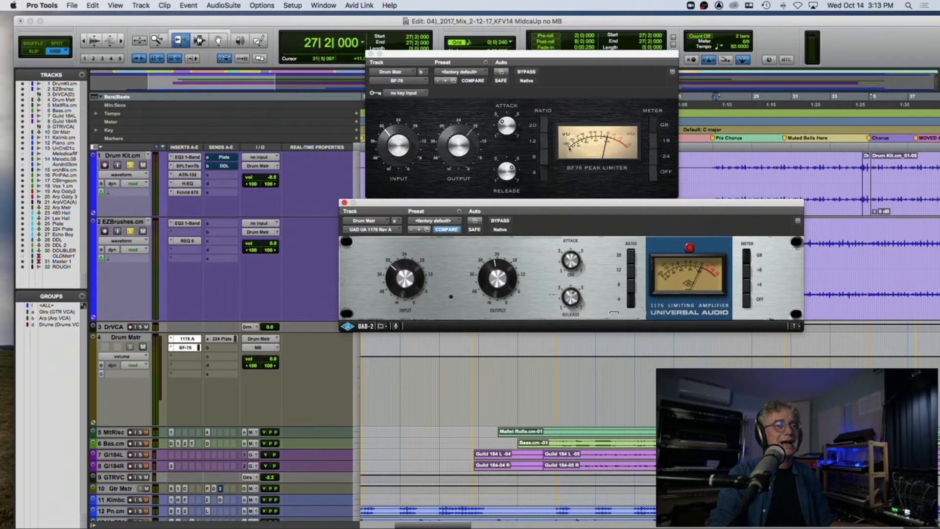
pyautogui.click(344, 202)
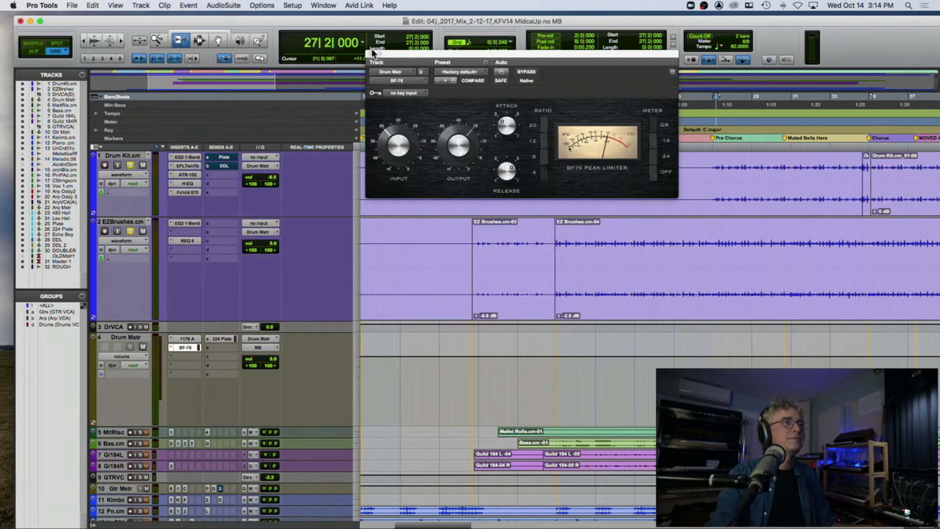
# Step: Remove the BF-76 from the second insert slot of Drum Mstr
pyautogui.click(177, 345)
pyautogui.click(188, 316)
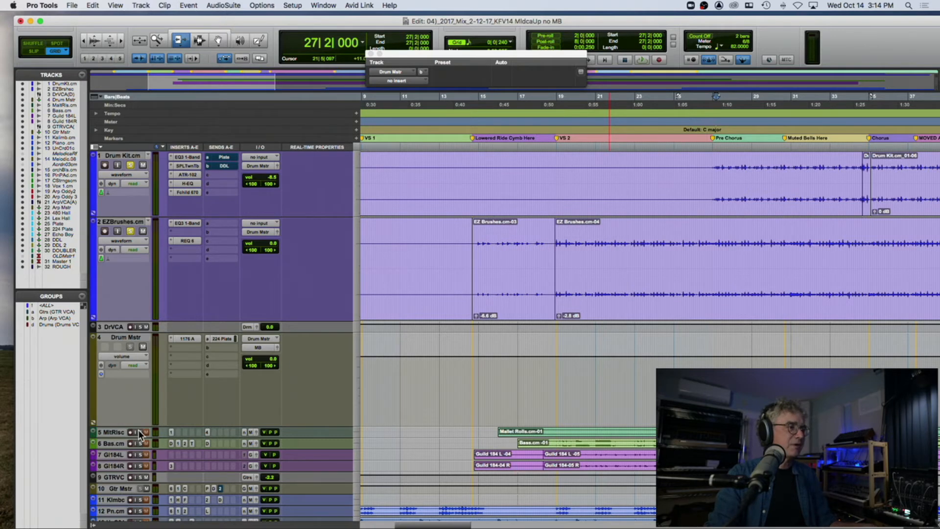
# Step: Enlarge the soloed MalletRolls track, play from bar 17 with a wider timeline view, and open its EQ3 1-Band
pyautogui.scroll(-3, 372, 372)
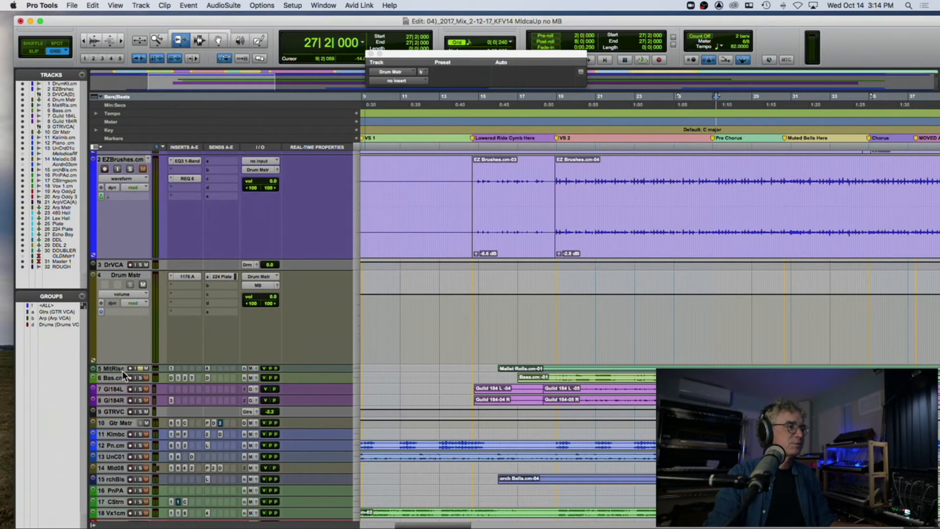
pyautogui.moveTo(121, 398); pyautogui.dragTo(139, 526)
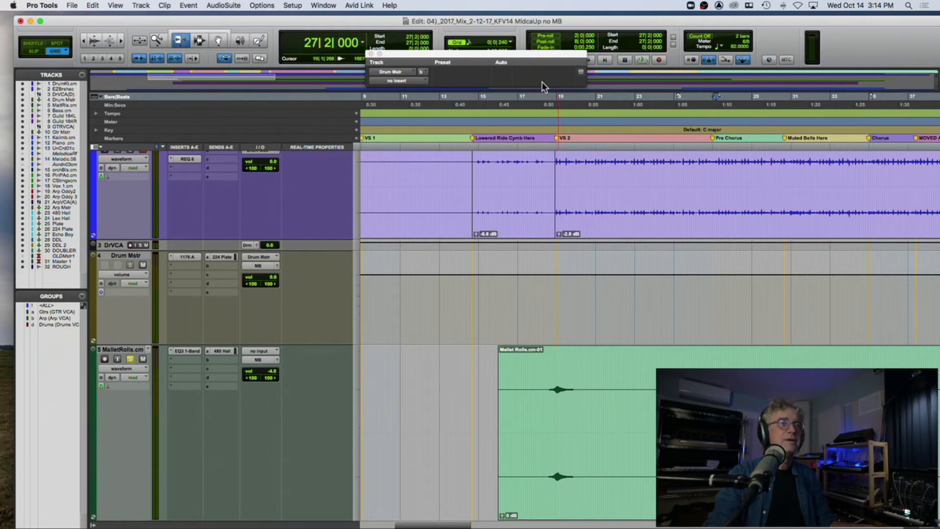
pyautogui.click(535, 113)
pyautogui.press('space')
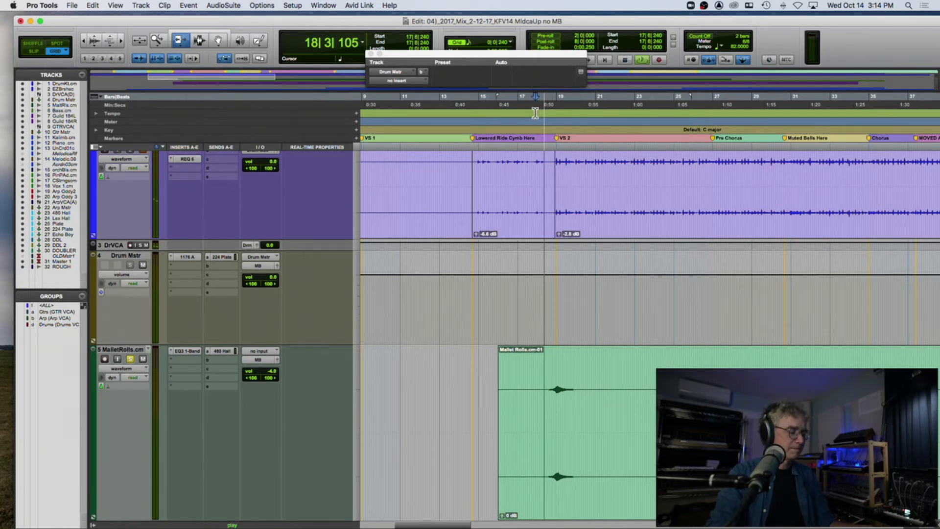
pyautogui.press('r')
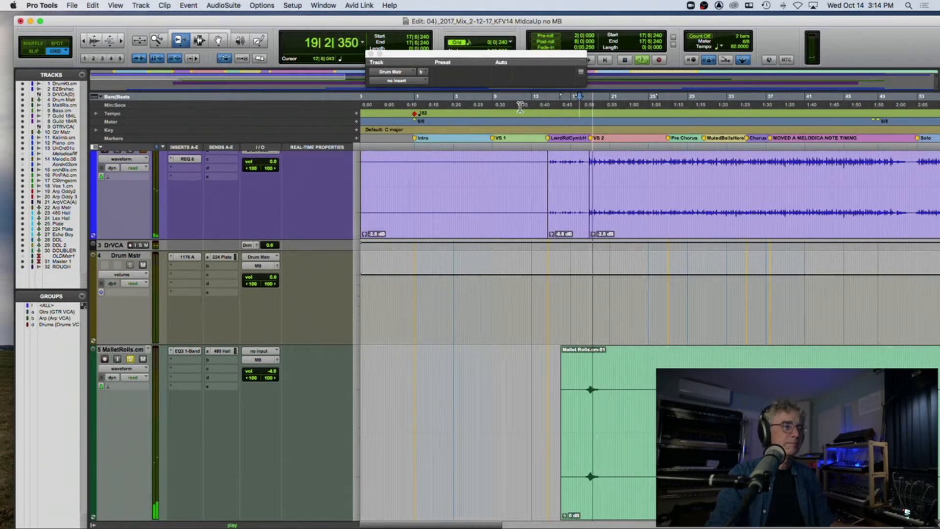
pyautogui.click(186, 351)
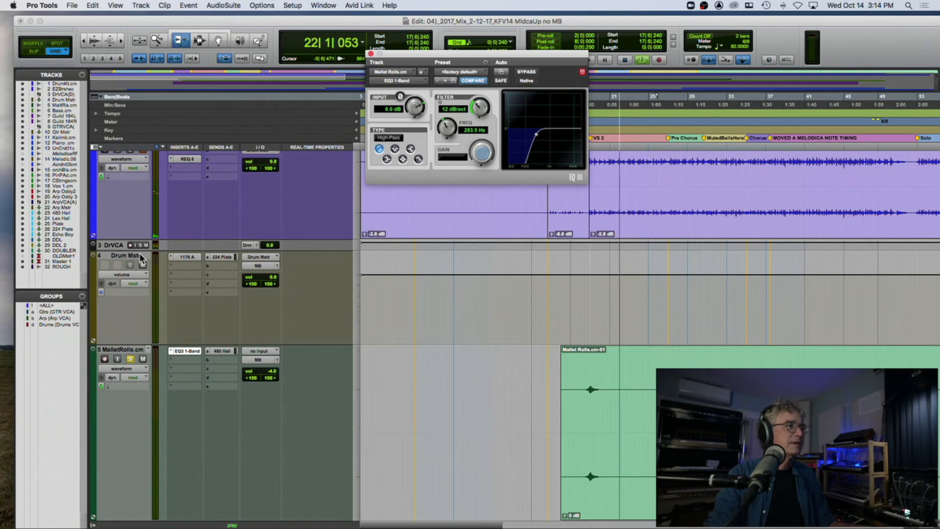
# Step: Take the Drum Kit track out of solo
pyautogui.scroll(4, 140, 229)
pyautogui.click(140, 229)
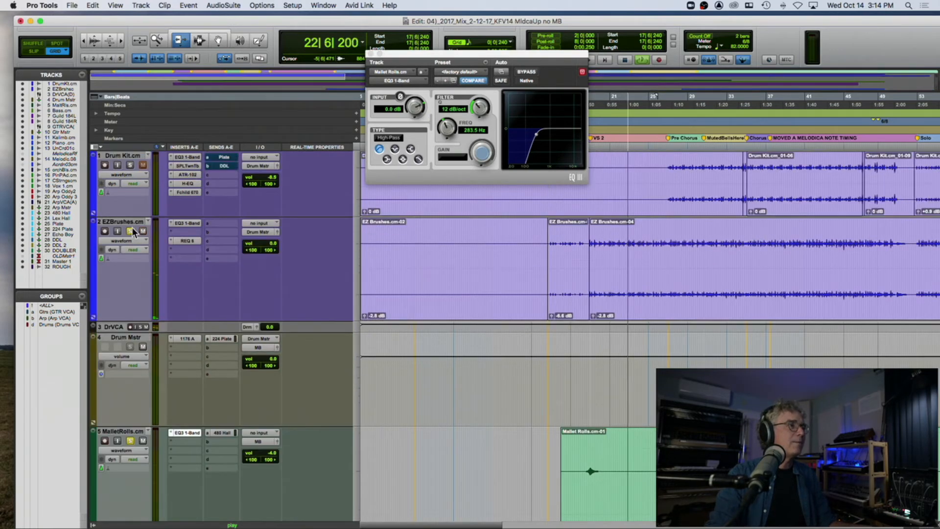
pyautogui.click(131, 164)
pyautogui.scroll(-10, 292, 282)
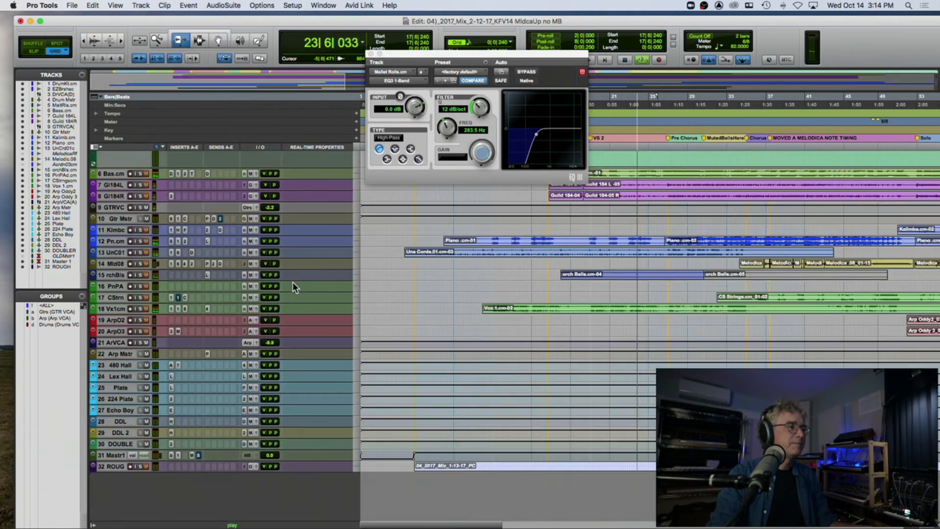
pyautogui.scroll(3, 293, 282)
pyautogui.scroll(-3, 128, 335)
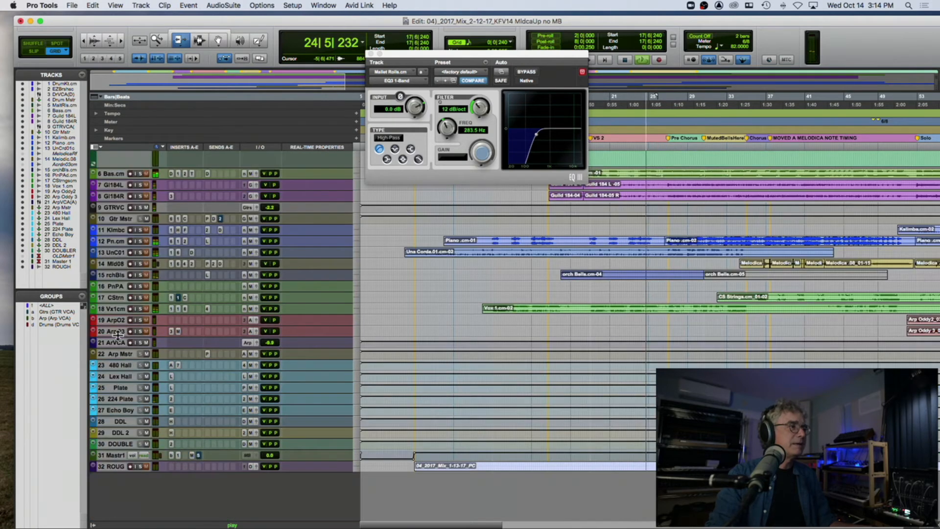
# Step: Enlarge the Bass track, solo it, and restart playback from bar 17
pyautogui.moveTo(117, 175); pyautogui.dragTo(123, 288)
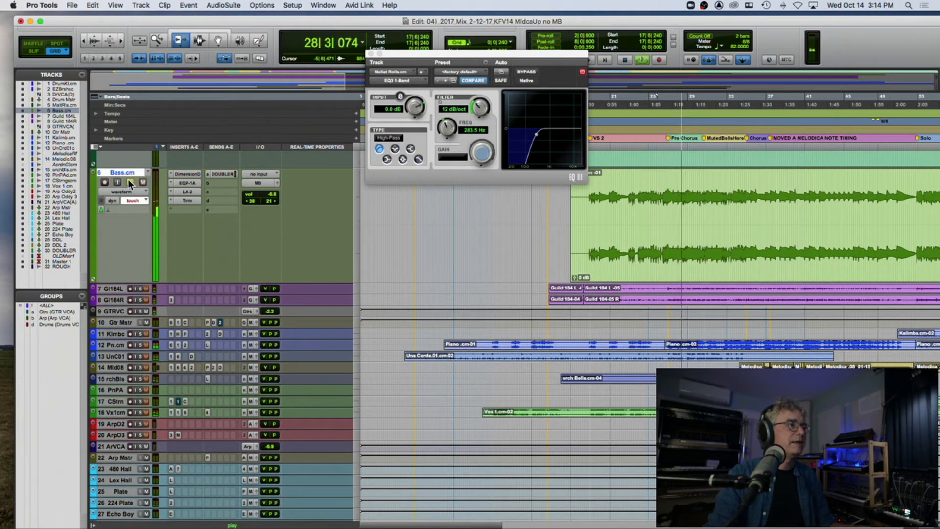
pyautogui.press('space')
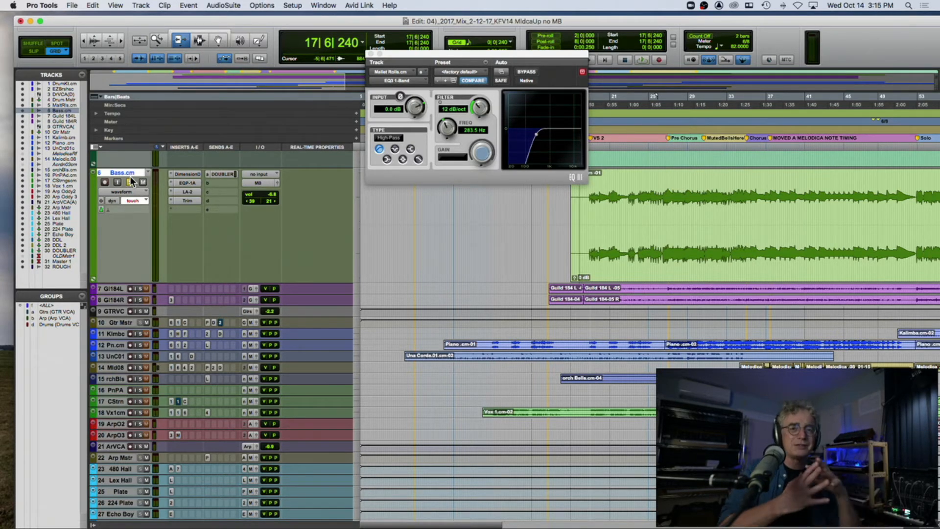
pyautogui.press('space')
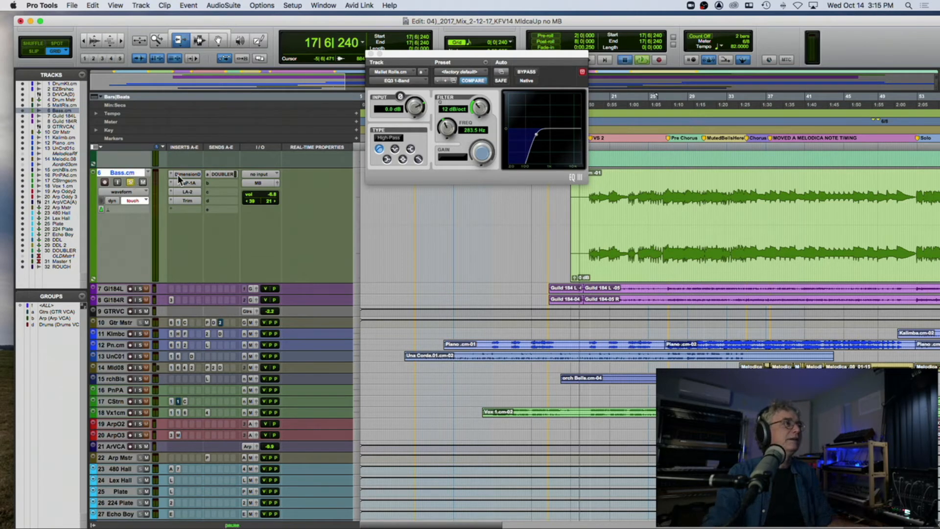
# Step: Open the Bass track's Dimension D and bypass all four inserts: Dimension D, EQP-1A, LA-2 and Trim
pyautogui.click(187, 173)
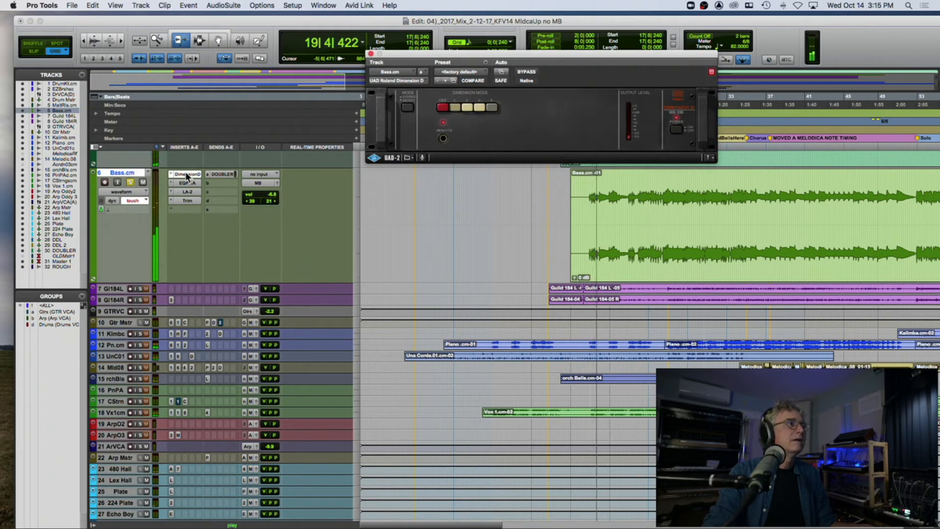
pyautogui.keyDown('super'); pyautogui.click(185, 174); pyautogui.keyUp('super')
pyautogui.keyDown('super'); pyautogui.click(186, 183); pyautogui.keyUp('super')
pyautogui.keyDown('super'); pyautogui.click(187, 191); pyautogui.keyUp('super')
pyautogui.keyDown('super'); pyautogui.click(187, 200); pyautogui.keyUp('super')
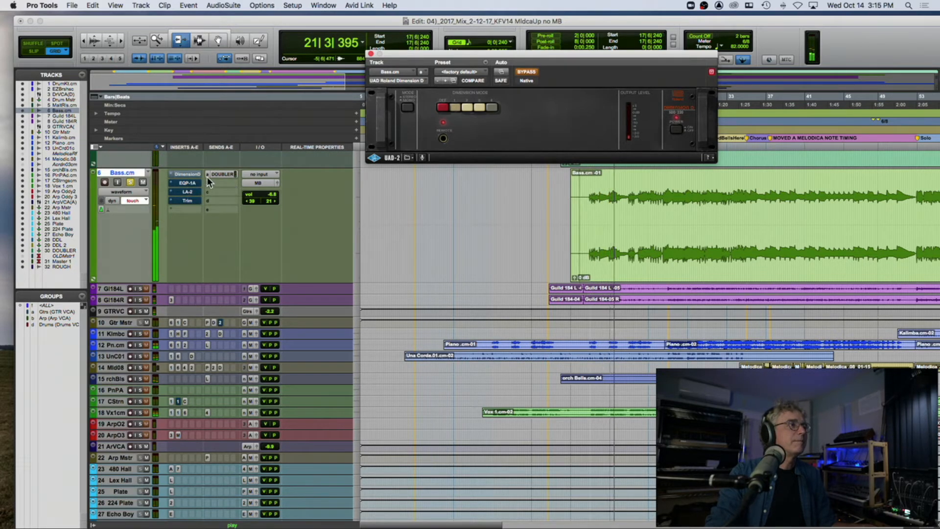
# Step: Take EZBrushes and MalletRolls out of solo so only Bass stays soloed, and stop playback
pyautogui.scroll(5, 195, 161)
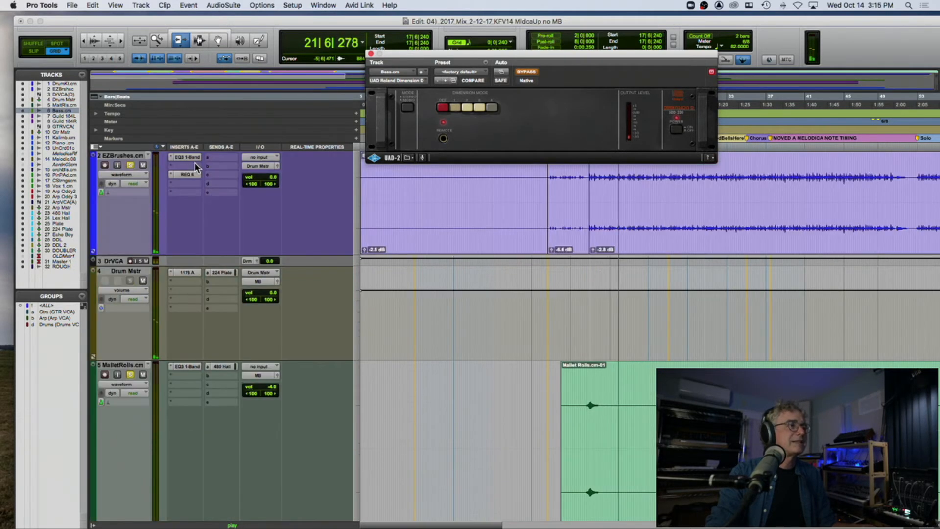
pyautogui.click(143, 165)
pyautogui.scroll(-3, 163, 163)
pyautogui.scroll(5, 162, 163)
pyautogui.press('space')
pyautogui.scroll(-6, 287, 159)
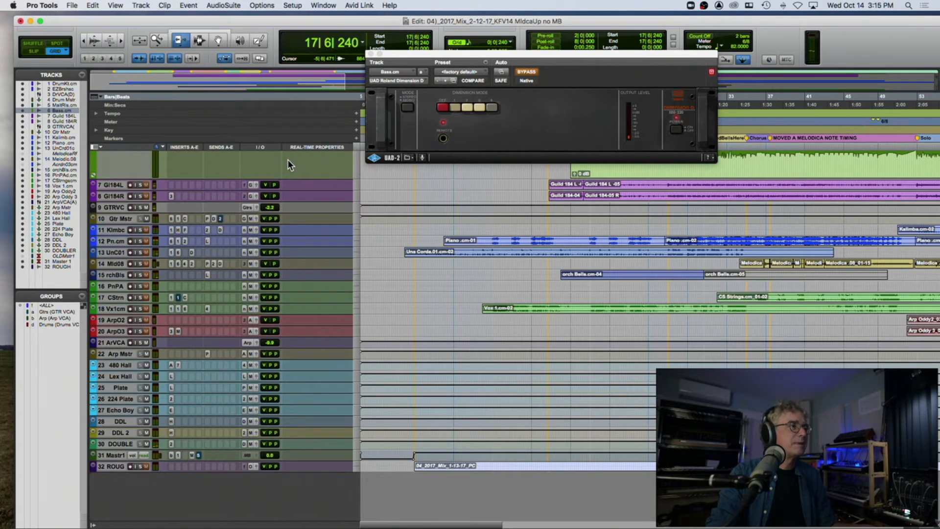
pyautogui.scroll(3, 287, 160)
# Step: Play the bass without its inserts, take Dimension D out of bypass to compare the sound, and stop playback
pyautogui.press('space')
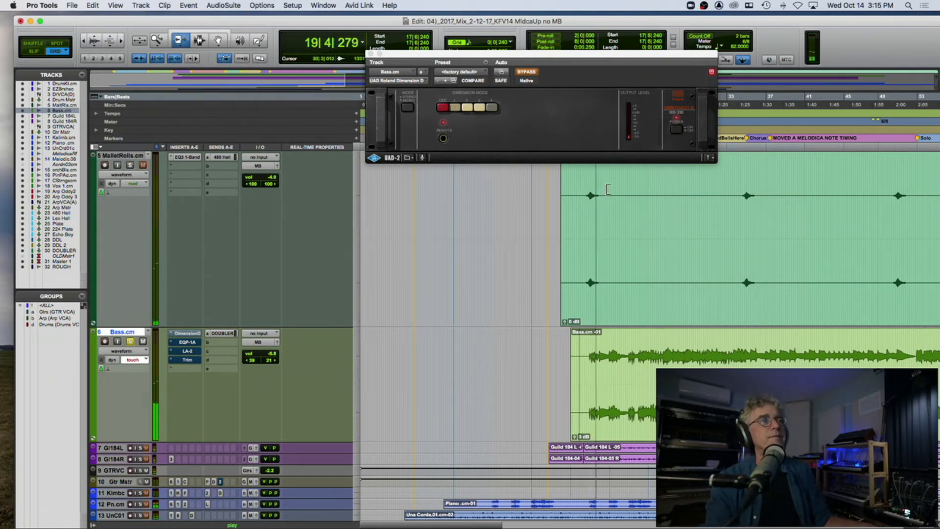
pyautogui.click(524, 71)
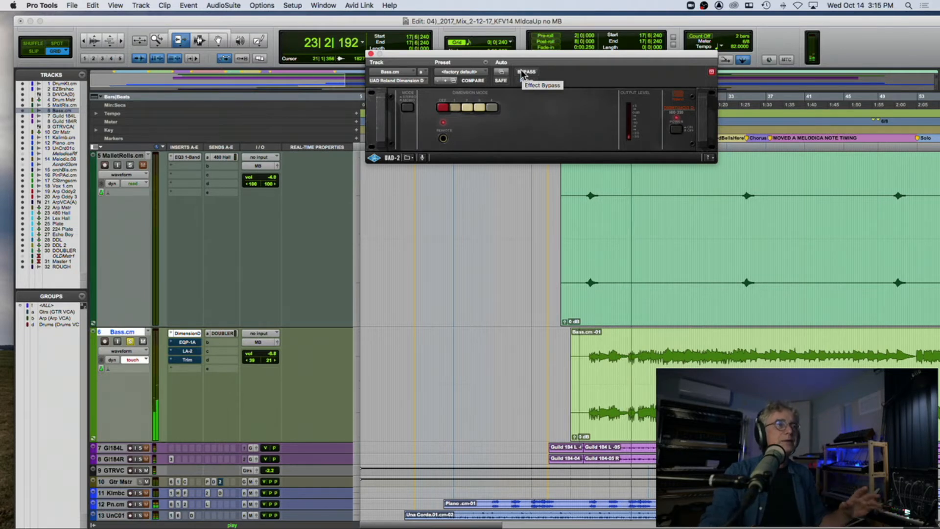
pyautogui.press('space')
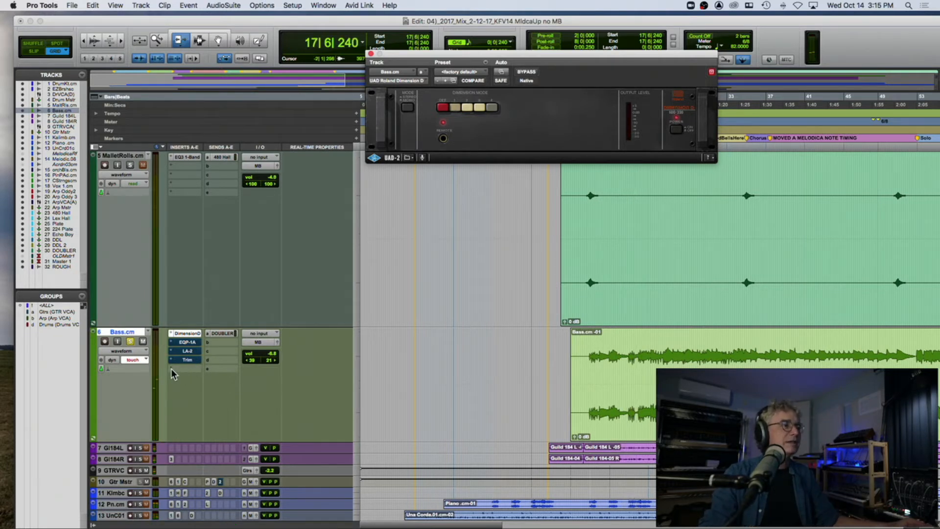
# Step: Insert the AIR Ensemble (stereo) multichannel plug-in in the fifth insert slot of Bass
pyautogui.click(172, 370)
pyautogui.moveTo(215, 368)
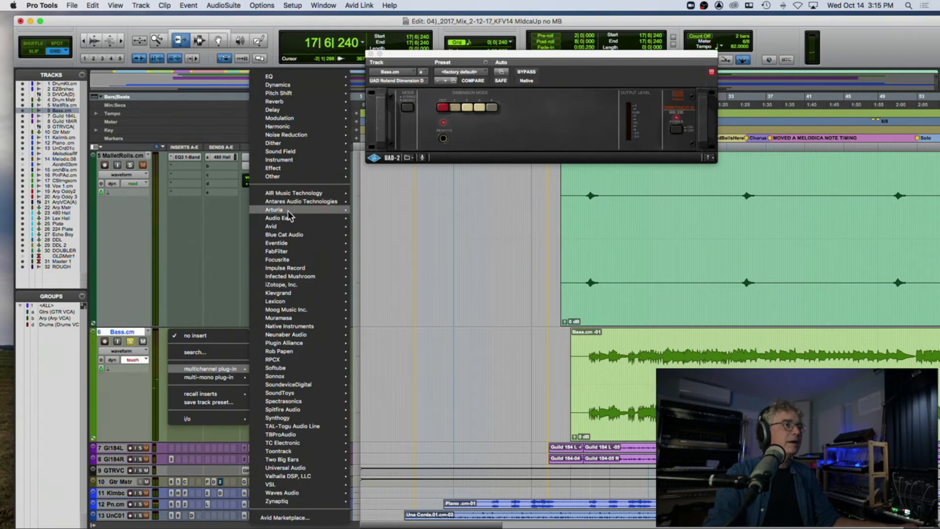
pyautogui.moveTo(293, 194)
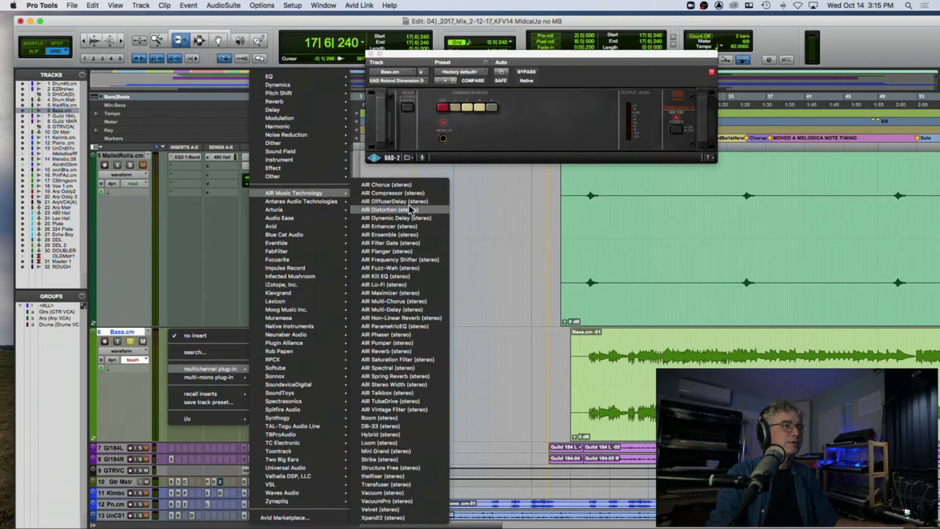
pyautogui.click(414, 235)
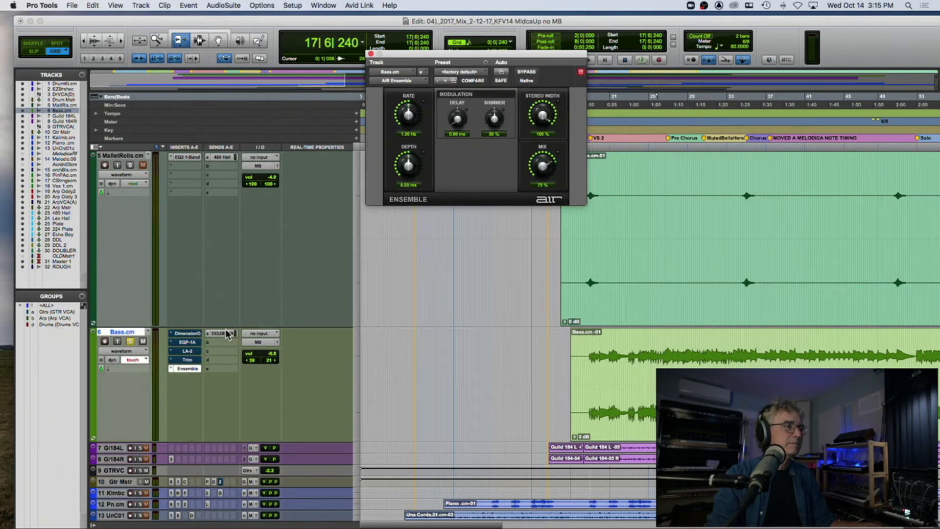
# Step: Set the AIR Ensemble's Mix to 43% during playback, and remove the plug-in from the fifth insert slot of Bass
pyautogui.press('space')
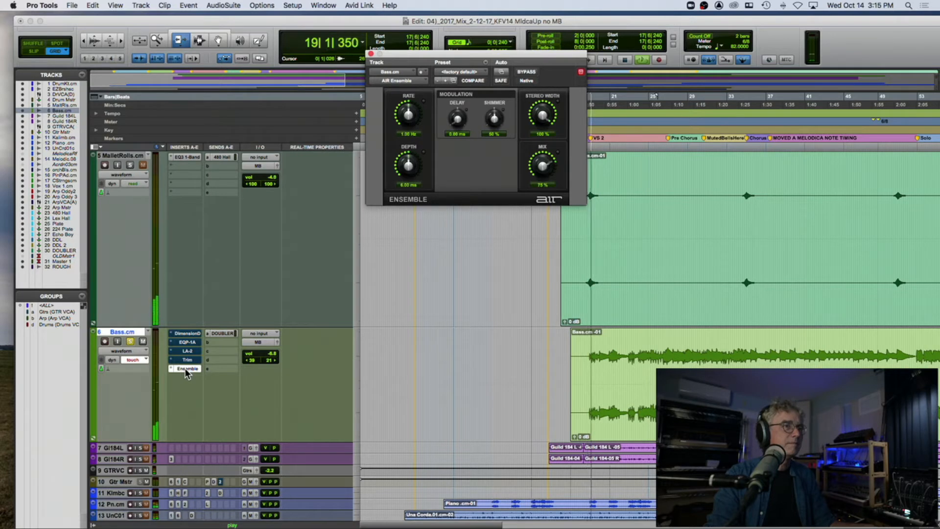
pyautogui.moveTo(542, 165); pyautogui.dragTo(521, 193)
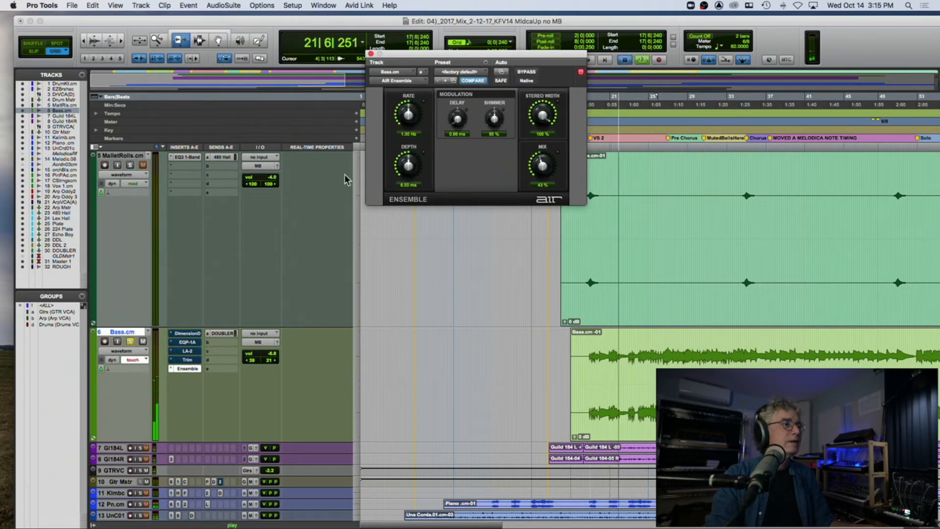
pyautogui.press('space')
pyautogui.click(173, 368)
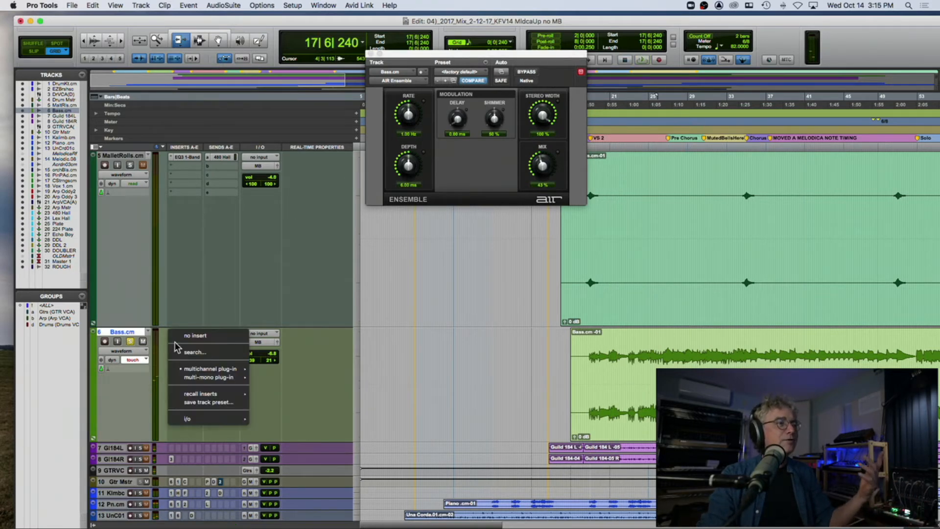
pyautogui.click(190, 335)
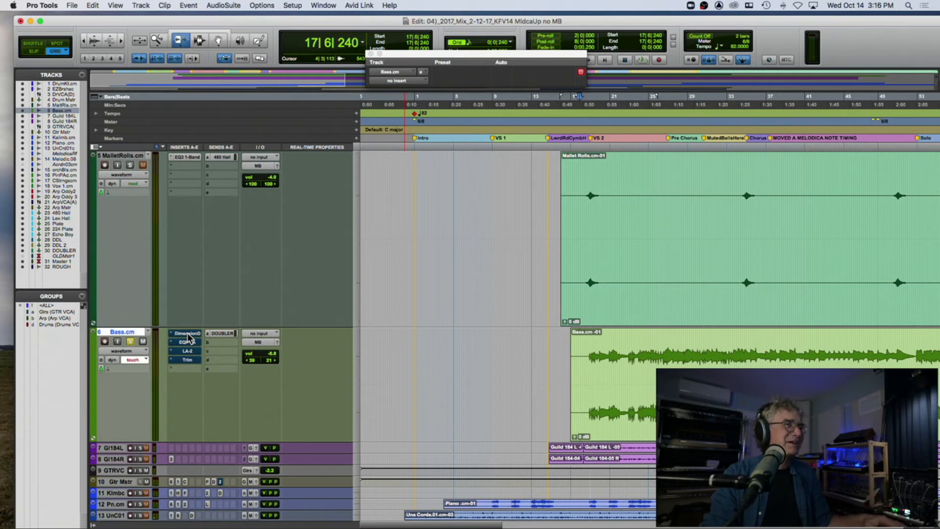
# Step: Take Dimension D and the Pultec EQP-1A out of bypass on Bass, moving the EQ window clear of the inserts
pyautogui.keyDown('super'); pyautogui.click(188, 334); pyautogui.keyUp('super')
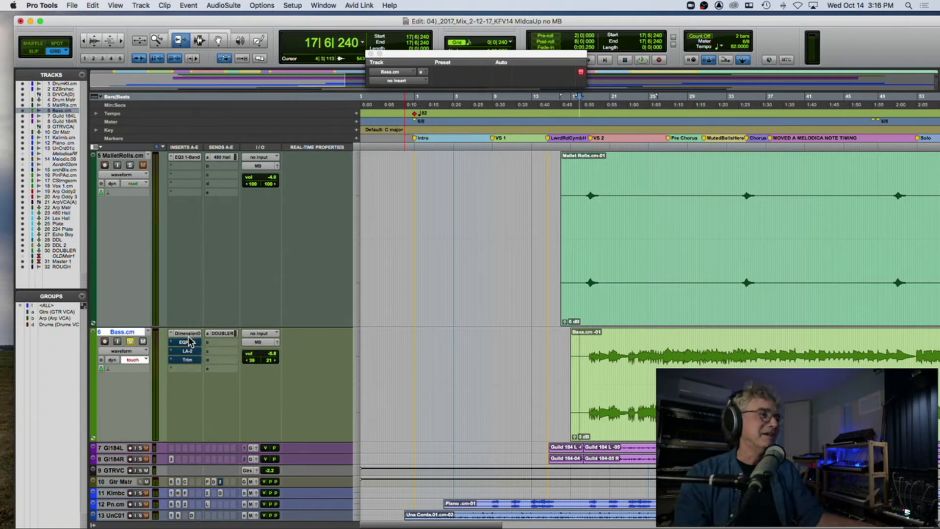
pyautogui.click(188, 341)
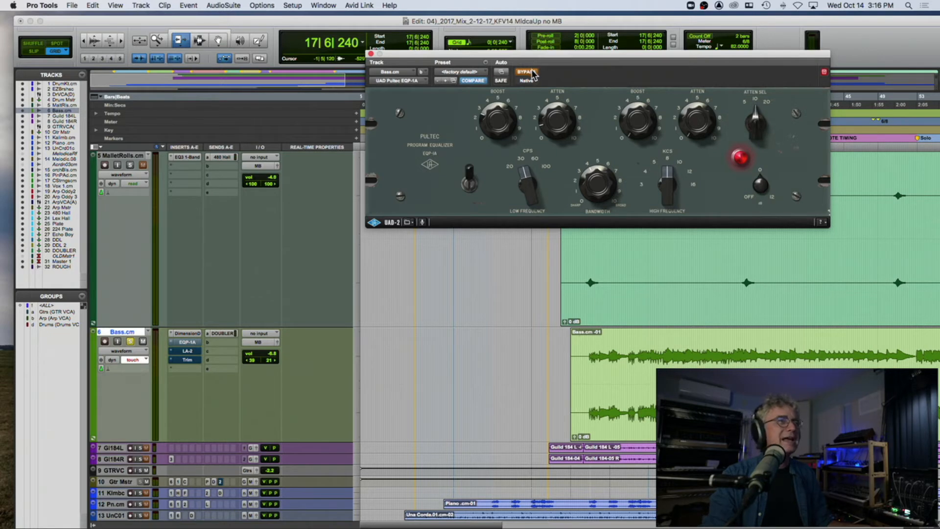
pyautogui.moveTo(536, 58); pyautogui.dragTo(351, 38)
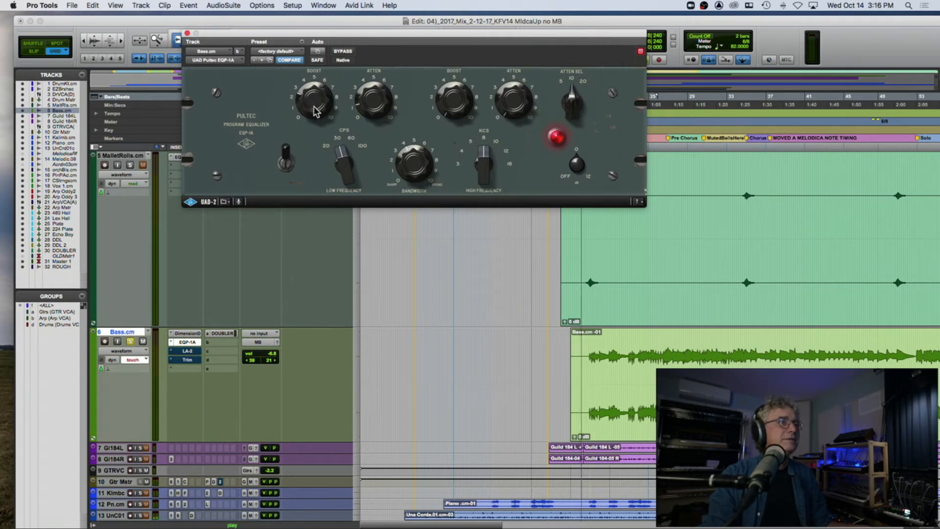
pyautogui.click(343, 51)
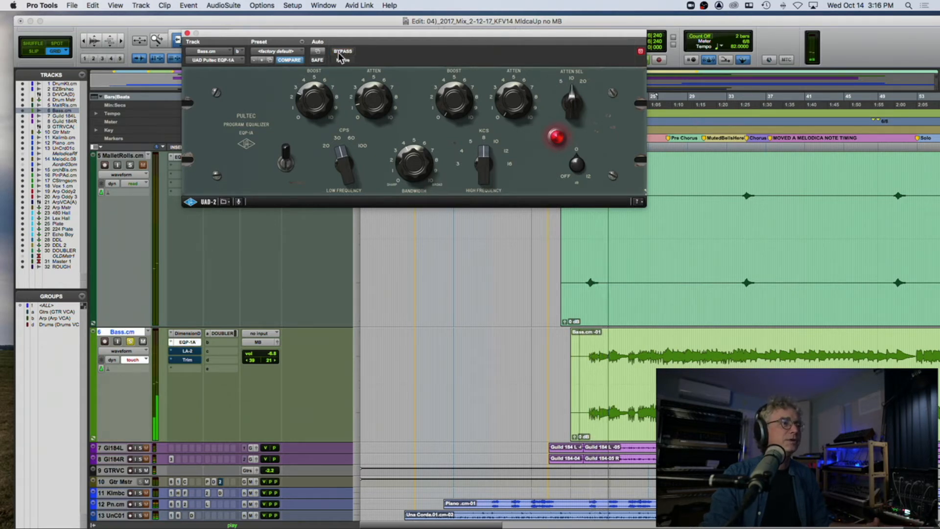
# Step: Reactivate the LA-2 and Trim on Bass, view the LA-2 during playback, close it, and stop playback
pyautogui.click(187, 351)
pyautogui.keyDown('super'); pyautogui.click(187, 351); pyautogui.keyUp('super')
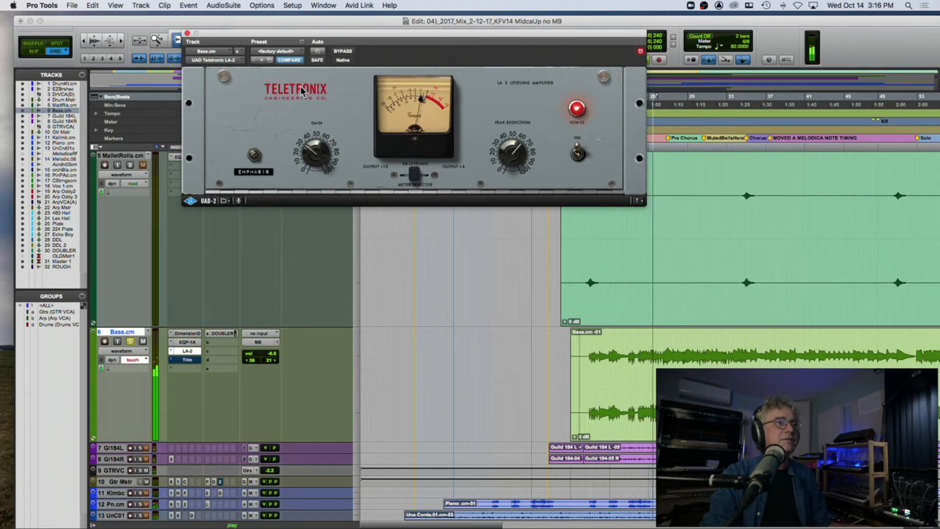
pyautogui.click(187, 32)
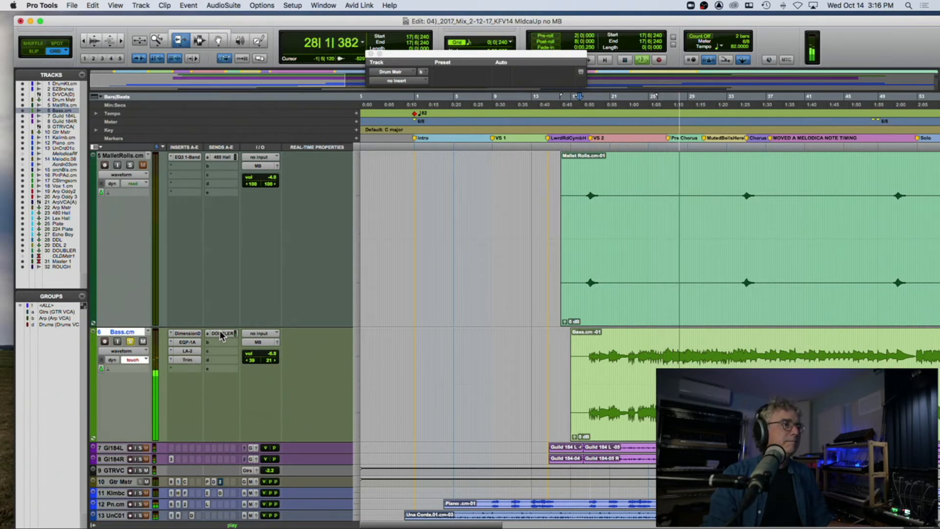
pyautogui.press('space')
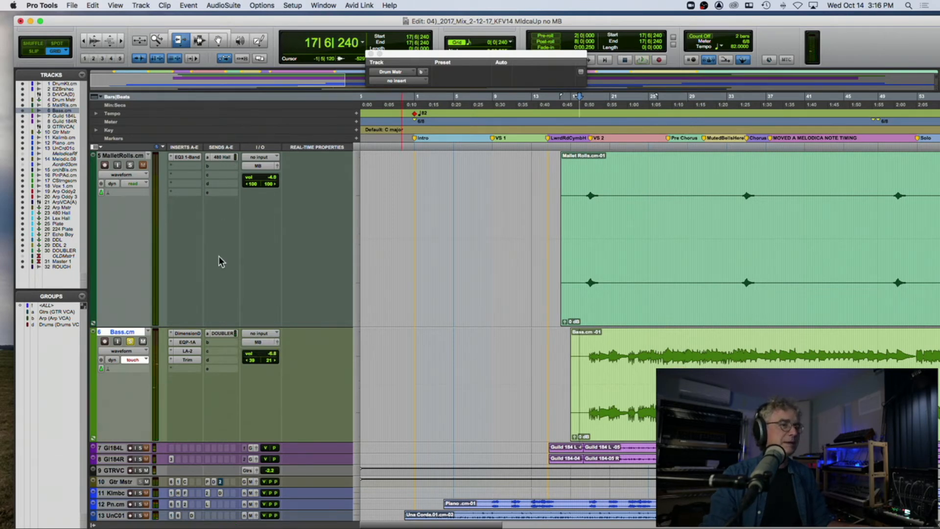
# Step: Solo the Drum Kit and EZBrushes tracks and play them together with the soloed bass
pyautogui.scroll(-5, 218, 262)
pyautogui.scroll(8, 219, 262)
pyautogui.scroll(3, 218, 259)
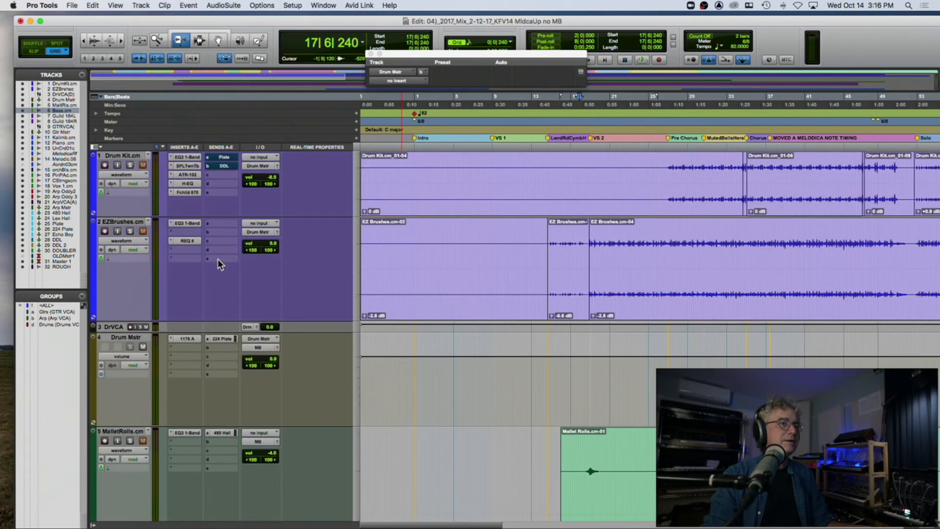
pyautogui.click(131, 231)
pyautogui.press('space')
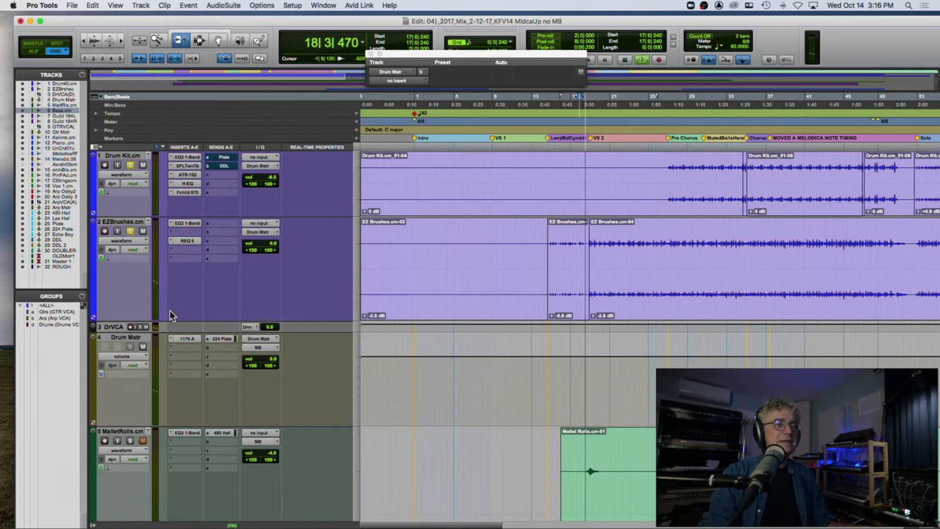
pyautogui.scroll(-10, 170, 310)
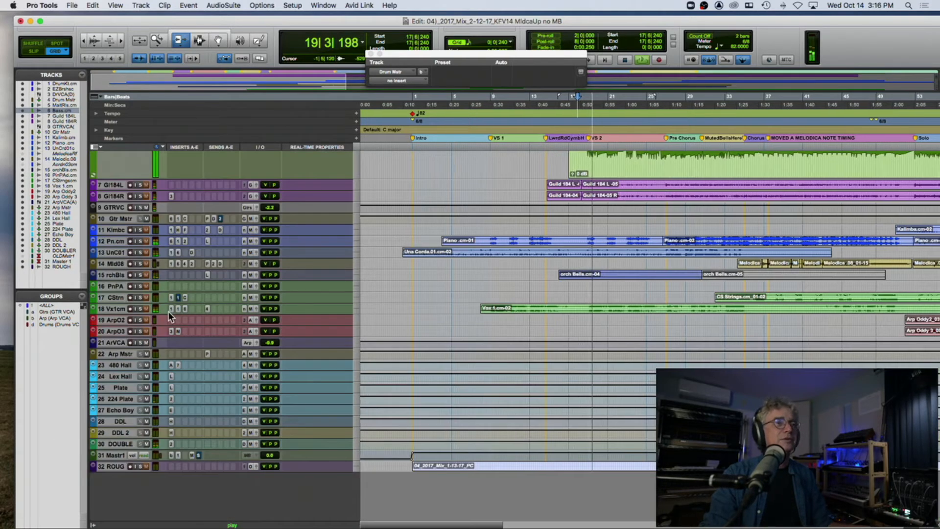
# Step: Solo the Guild 184 L and Guild 184 R guitar tracks while the session plays
pyautogui.scroll(5, 169, 311)
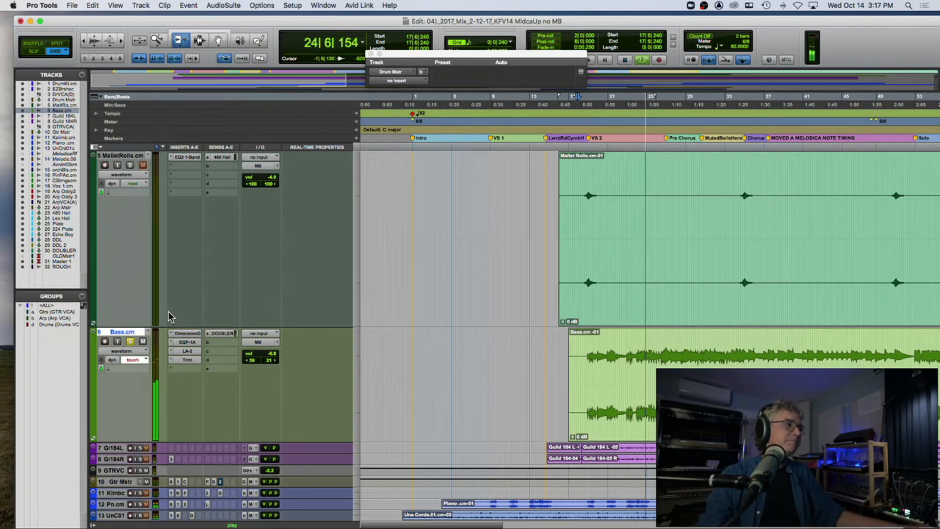
pyautogui.scroll(-3, 168, 312)
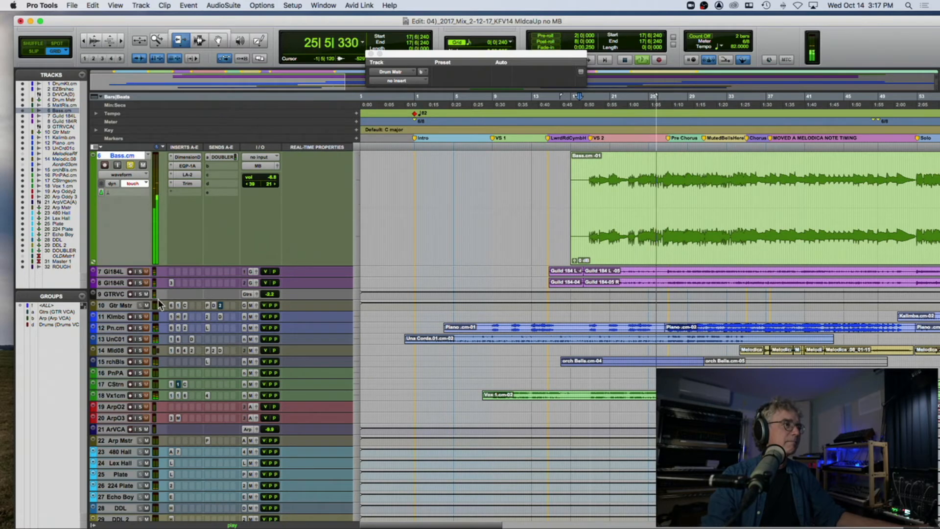
pyautogui.click(140, 271)
pyautogui.click(141, 283)
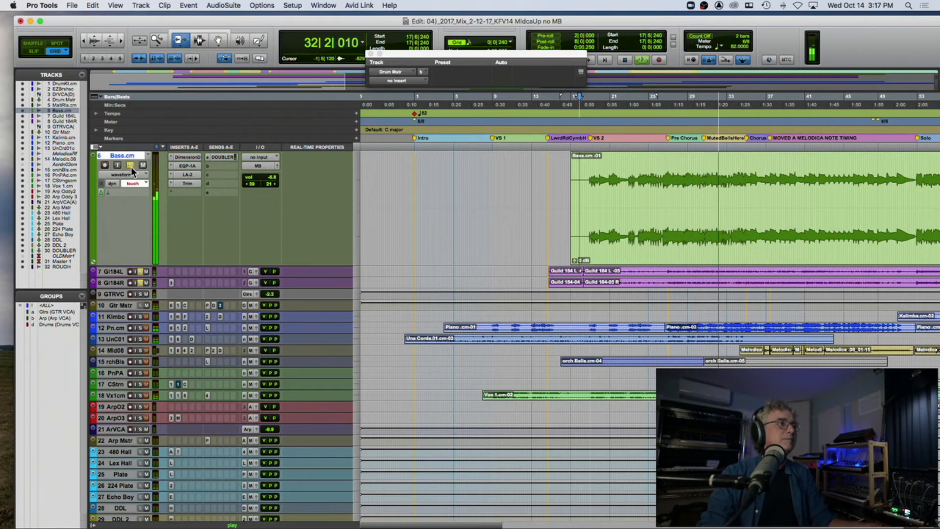
# Step: Unsolo the Drum Kit and EZBrushes tracks and stop playback
pyautogui.scroll(10, 131, 167)
pyautogui.click(130, 231)
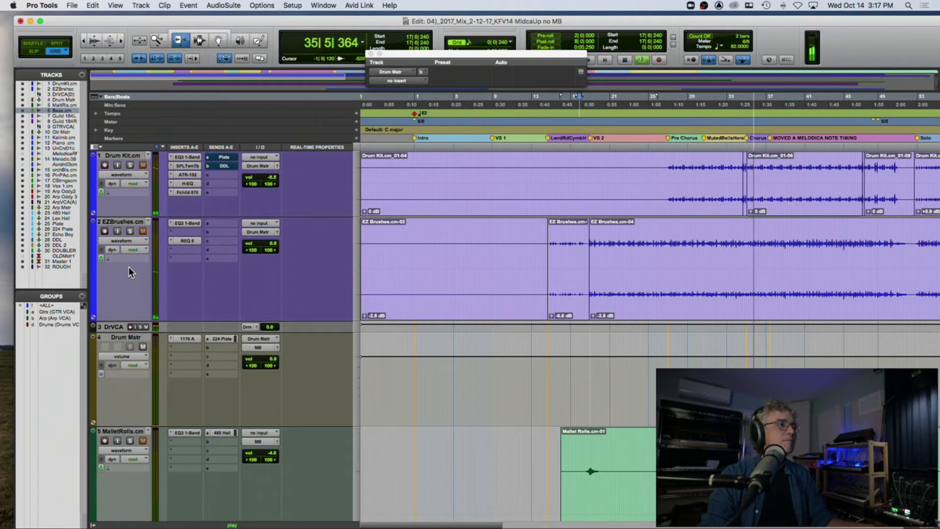
pyautogui.press('space')
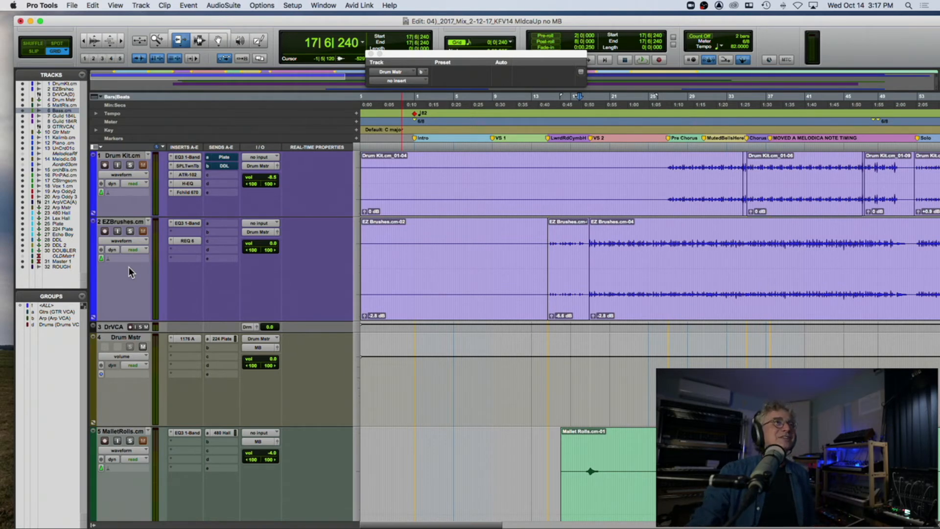
# Step: Enlarge the Gtr Mstr track so that its inserts and sends are listed by name
pyautogui.scroll(-5, 136, 279)
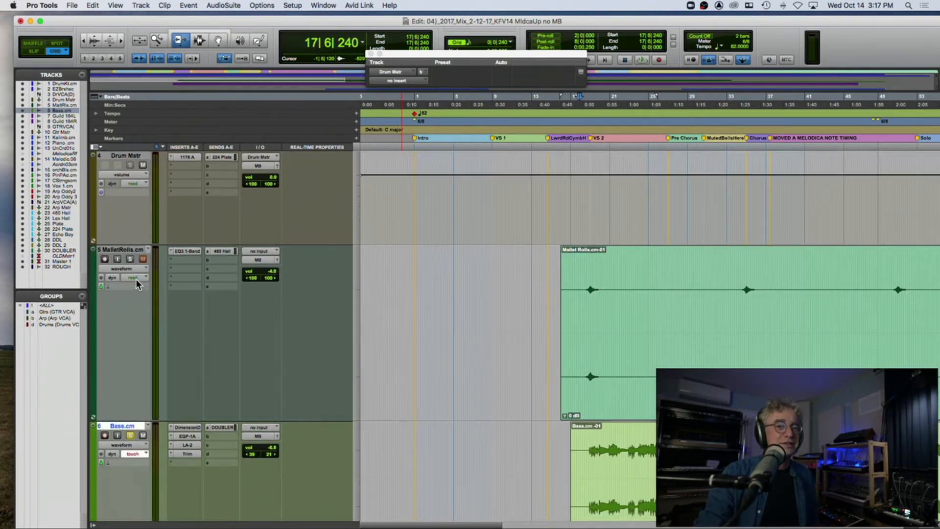
pyautogui.scroll(5, 137, 279)
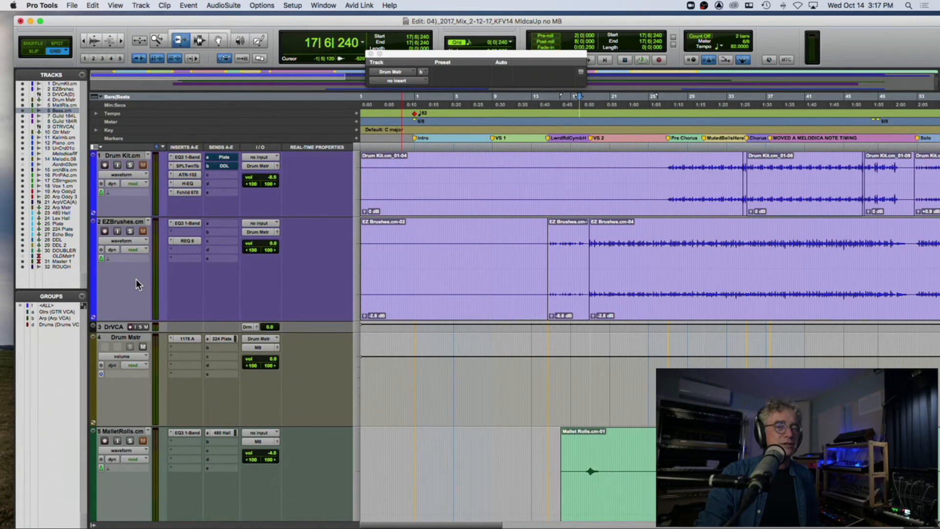
pyautogui.scroll(-3, 136, 279)
pyautogui.scroll(-5, 136, 279)
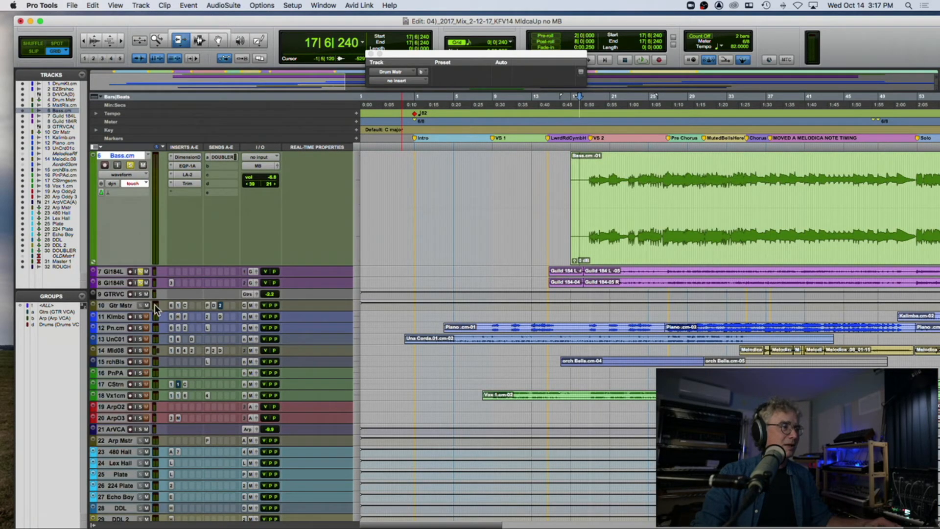
pyautogui.moveTo(126, 310); pyautogui.dragTo(114, 395)
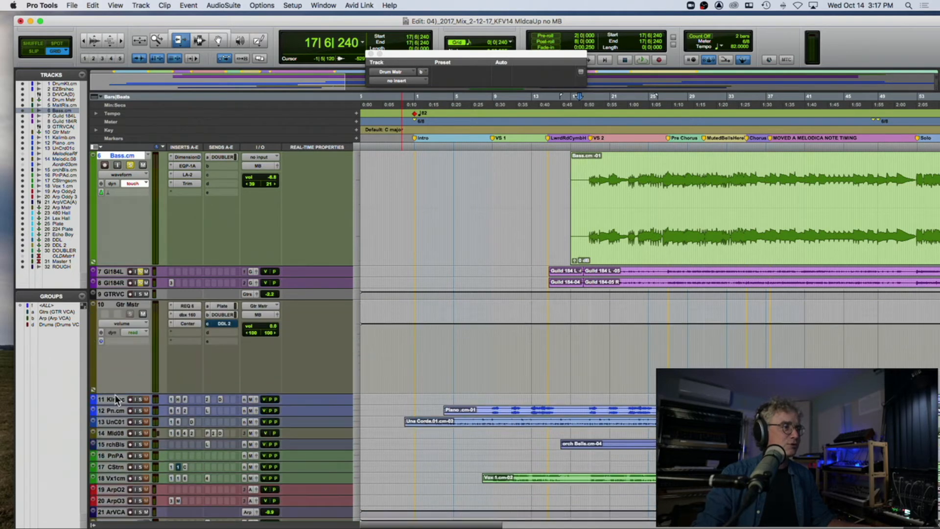
# Step: Open REQ 6 on Gtr Mstr and play with its inserts bypassed, reactivating REQ 6 and the dbx 160 in turn
pyautogui.click(186, 306)
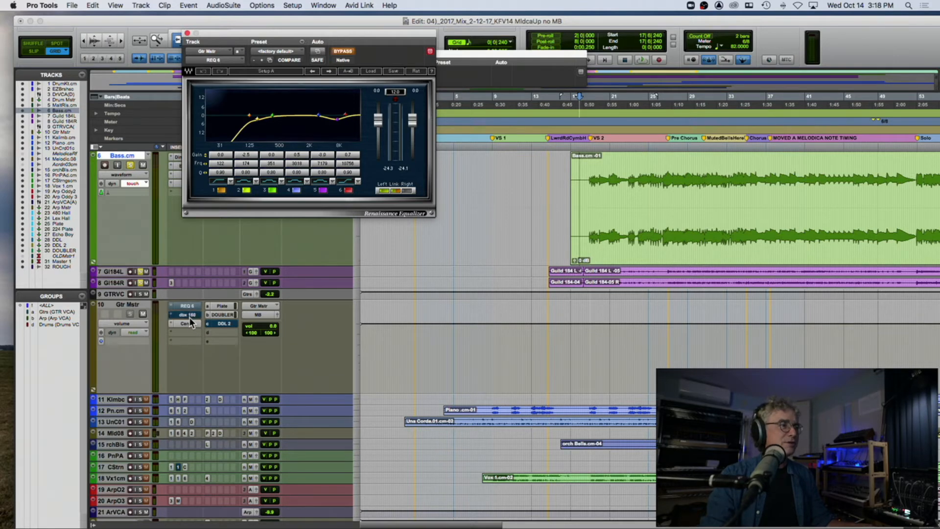
pyautogui.press('space')
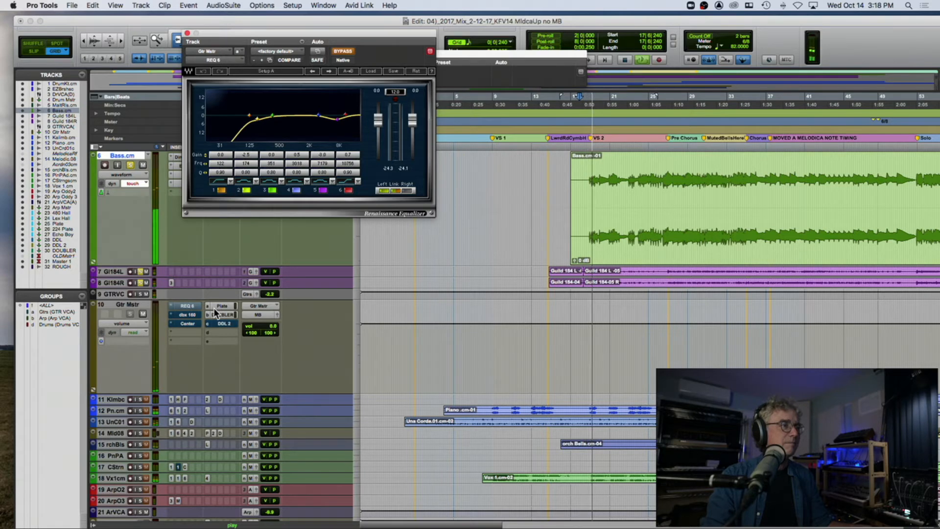
pyautogui.keyDown('super'); pyautogui.click(187, 306); pyautogui.keyUp('super')
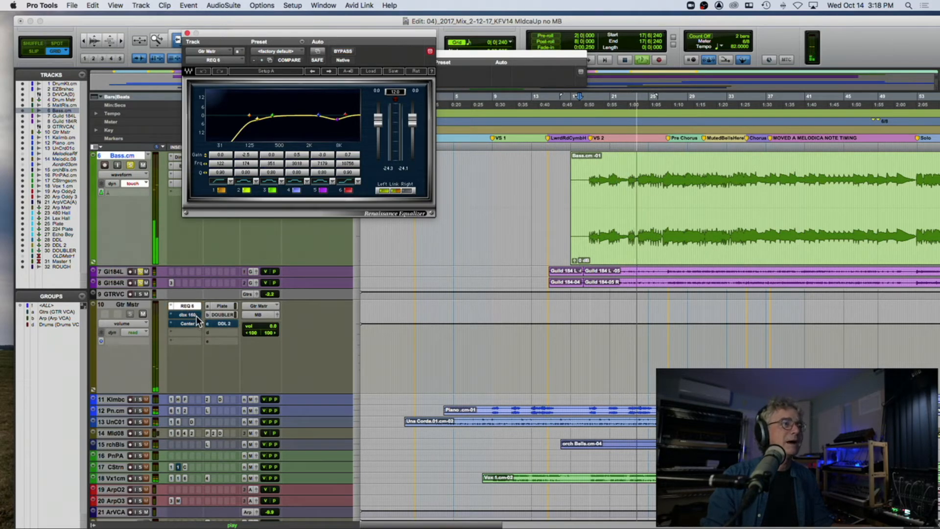
pyautogui.keyDown('super'); pyautogui.click(195, 316); pyautogui.keyUp('super')
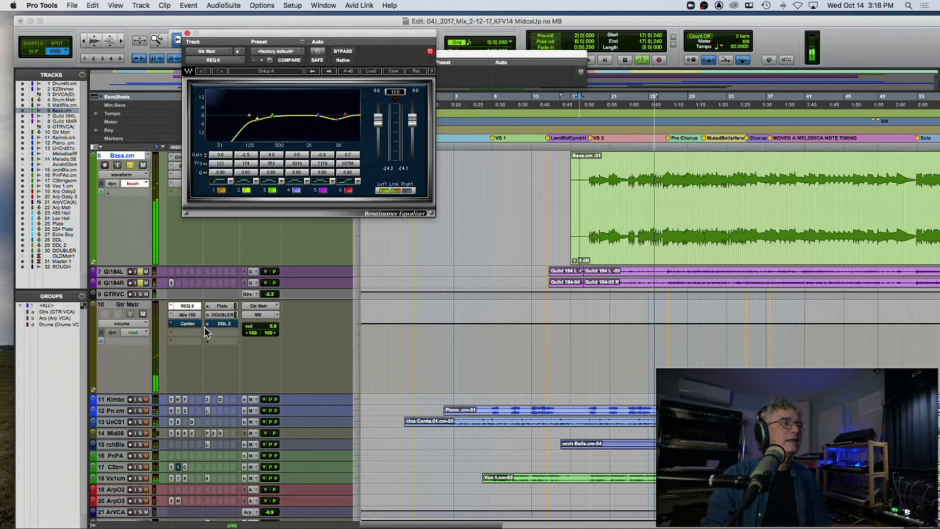
pyautogui.press('space')
# Step: View the dbx 160 on Gtr Mstr during playback, compare it bypassed and active, and close its window
pyautogui.click(187, 314)
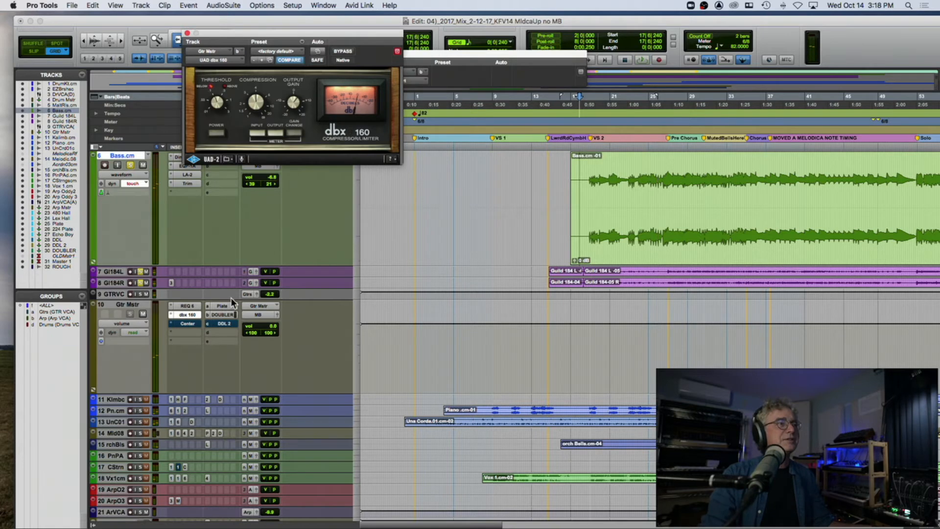
pyautogui.press('space')
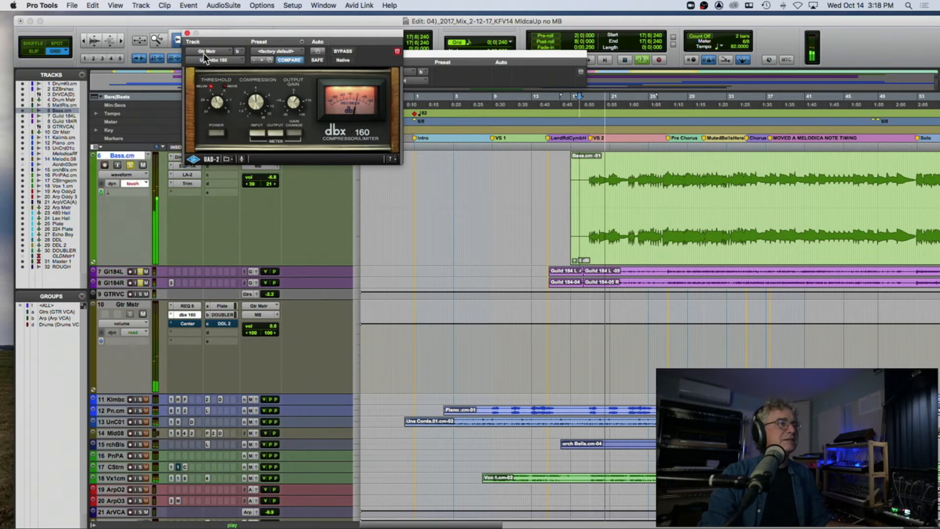
pyautogui.click(344, 51)
pyautogui.click(343, 52)
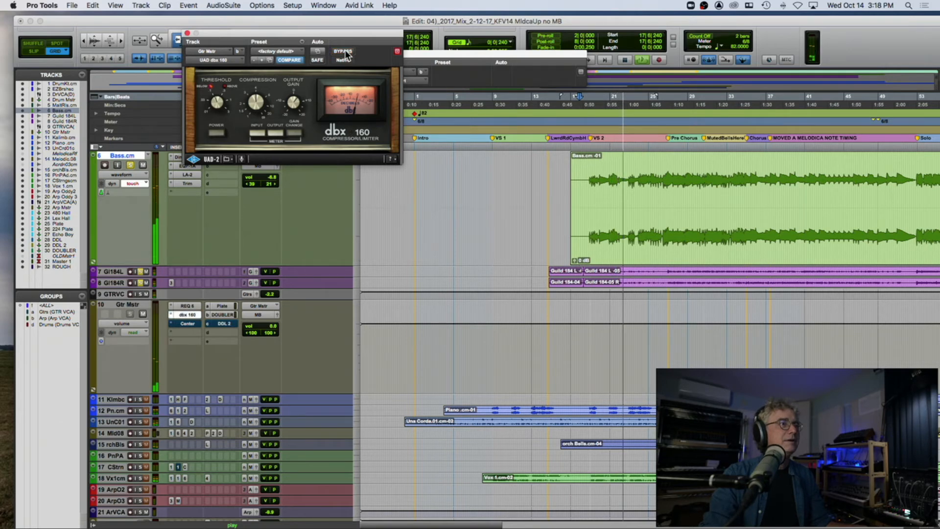
pyautogui.click(343, 52)
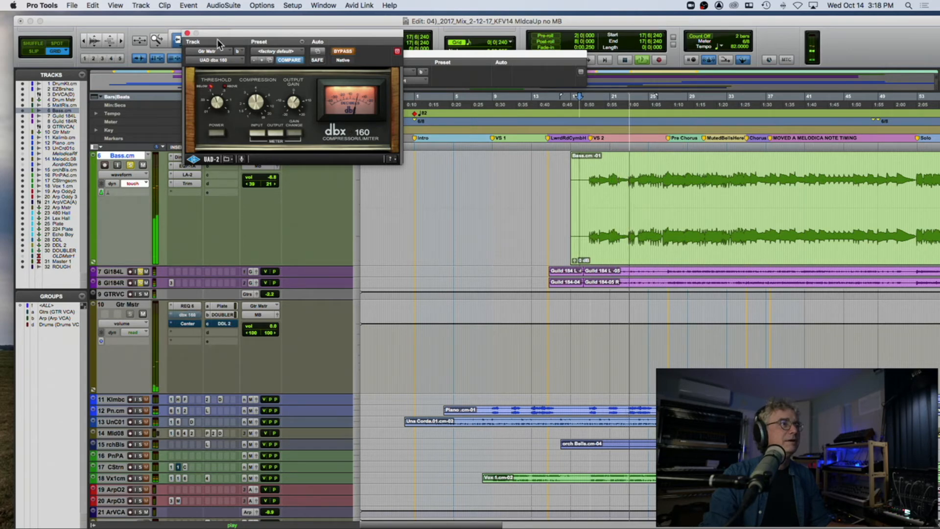
pyautogui.click(187, 33)
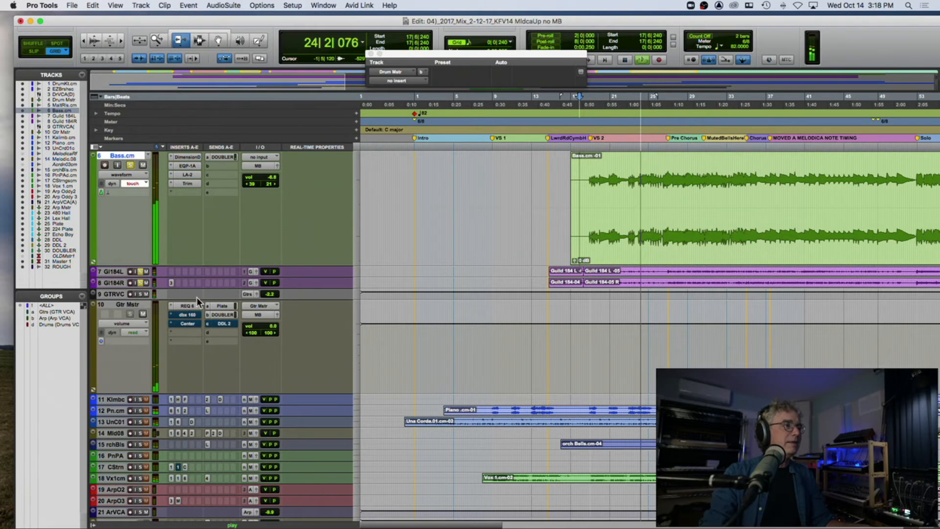
# Step: Take the dbx 160 and Center out of bypass on Gtr Mstr and view the Center plug-in during playback
pyautogui.keyDown('super'); pyautogui.click(186, 325); pyautogui.keyUp('super')
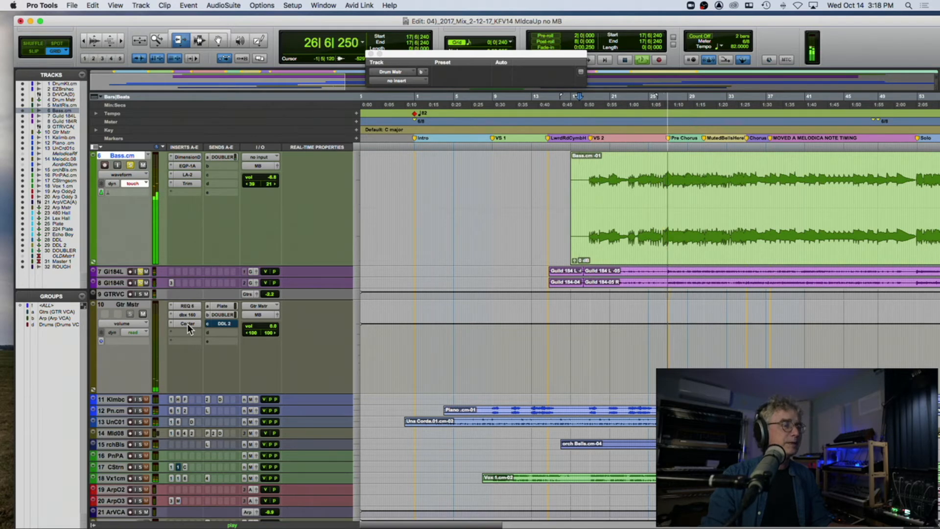
pyautogui.press('space')
pyautogui.click(186, 323)
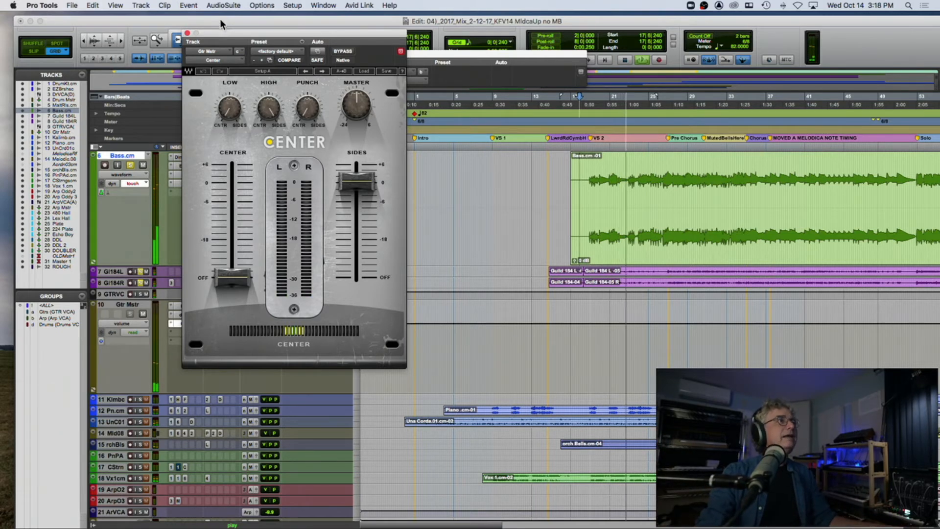
# Step: Move the Center window clear of the track list and enlarge the Guild 184 L and Guild 184 R tracks
pyautogui.moveTo(208, 31); pyautogui.dragTo(410, 251)
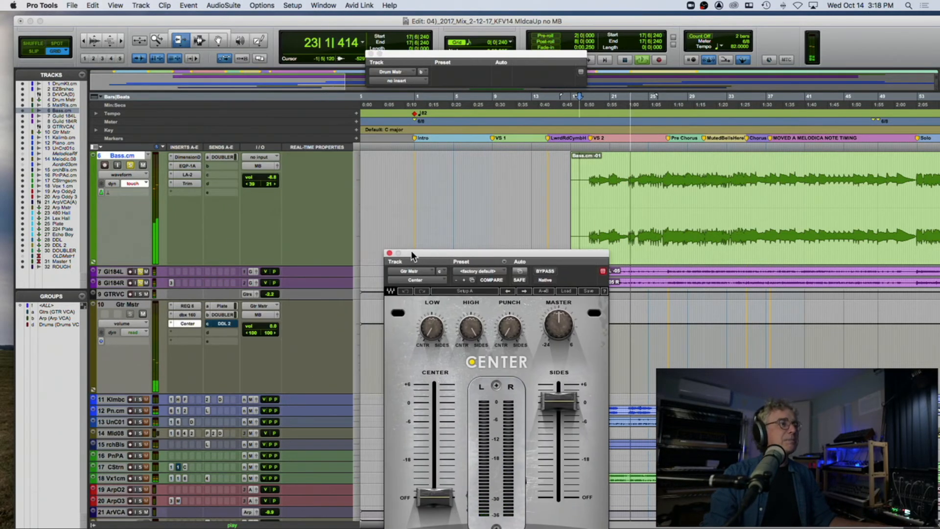
pyautogui.click(117, 278)
pyautogui.moveTo(117, 277); pyautogui.dragTo(115, 386)
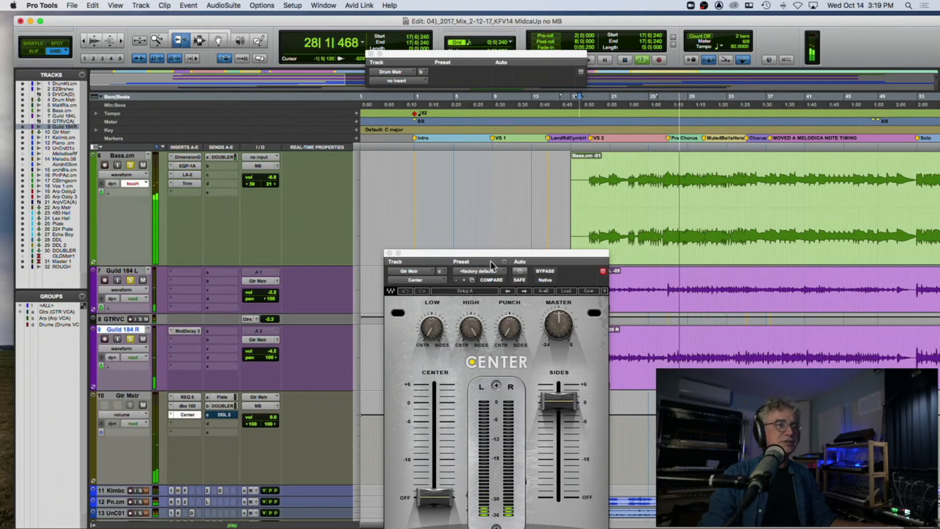
# Step: Compare Center on Gtr Mstr bypassed and active, close its window, and stop playback
pyautogui.click(543, 275)
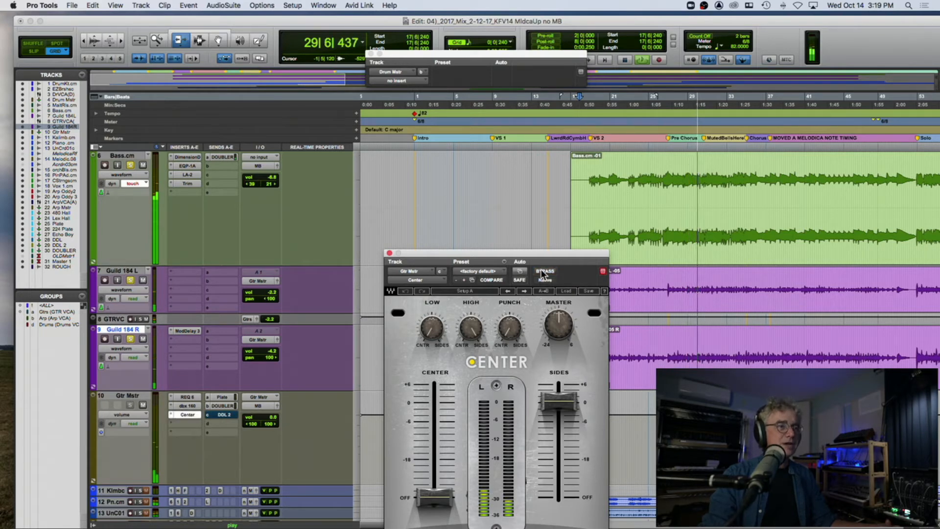
pyautogui.click(390, 252)
pyautogui.scroll(-5, 364, 266)
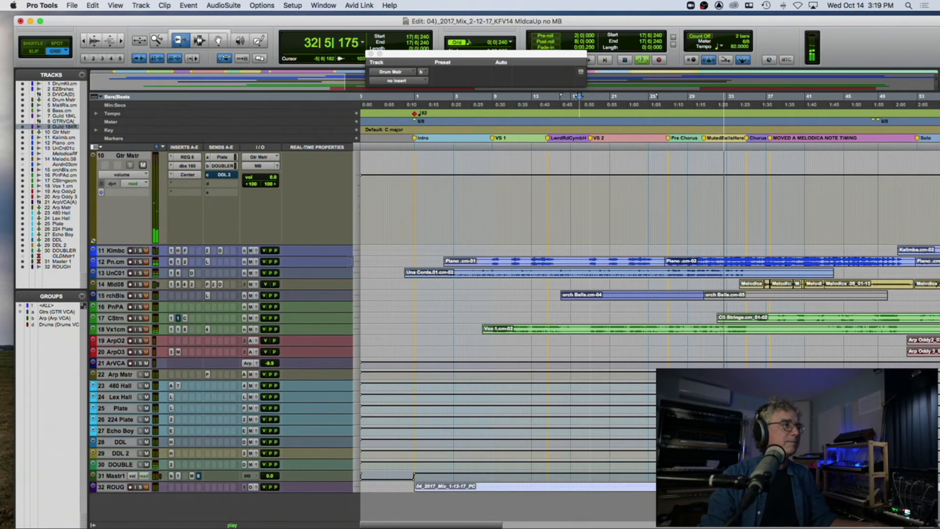
pyautogui.press('space')
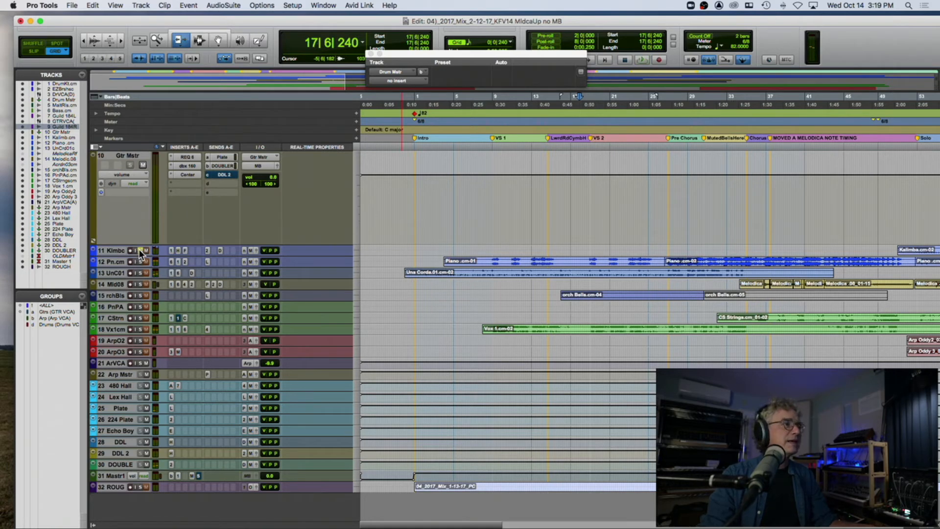
# Step: Solo the Kalimba track and play the session from the Solo marker
pyautogui.hscroll(10, 693, 189)
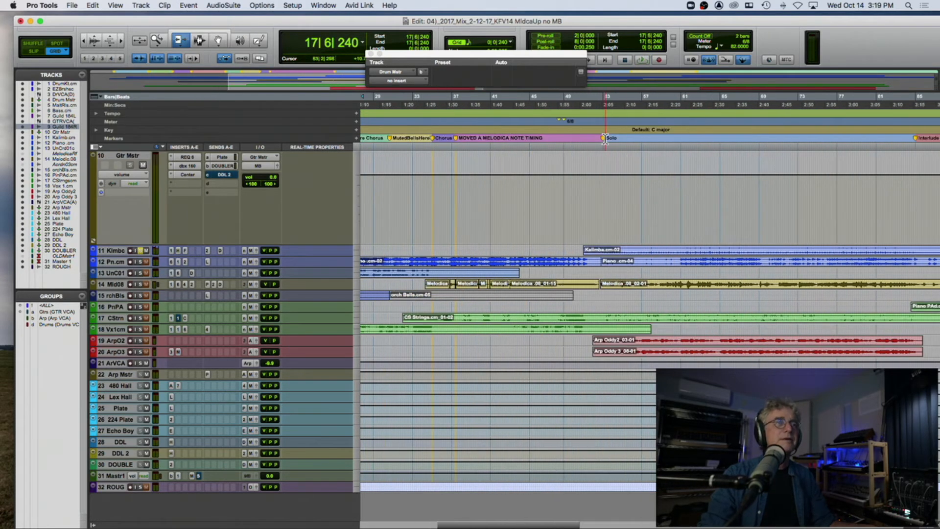
pyautogui.press('space')
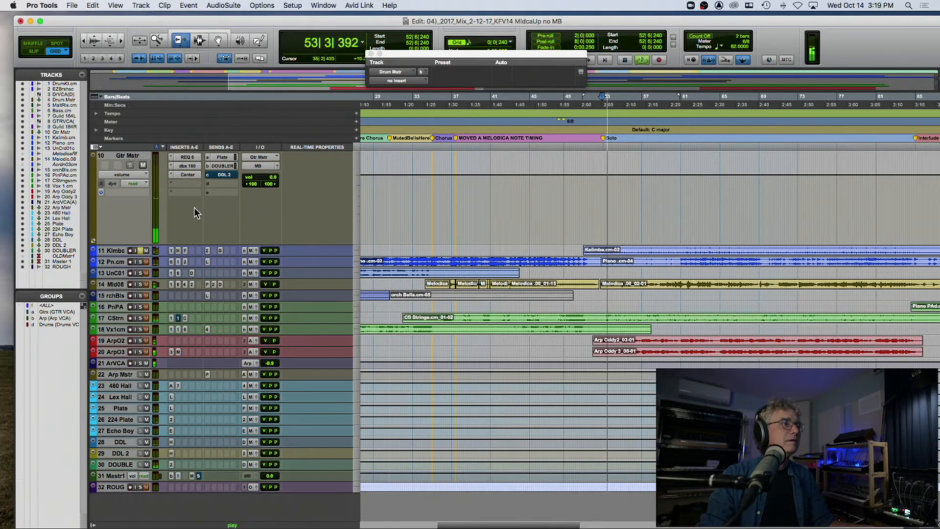
pyautogui.scroll(5, 194, 208)
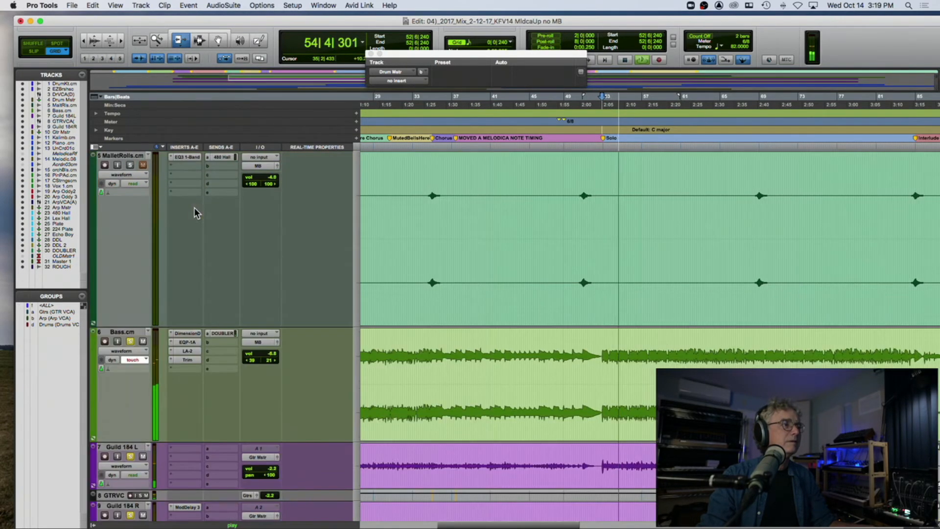
pyautogui.scroll(-2, 194, 207)
# Step: Unsolo the Guild 184 guitars, solo Drum Kit and EZBrushes, and play again from the Solo marker
pyautogui.press('space')
pyautogui.click(130, 280)
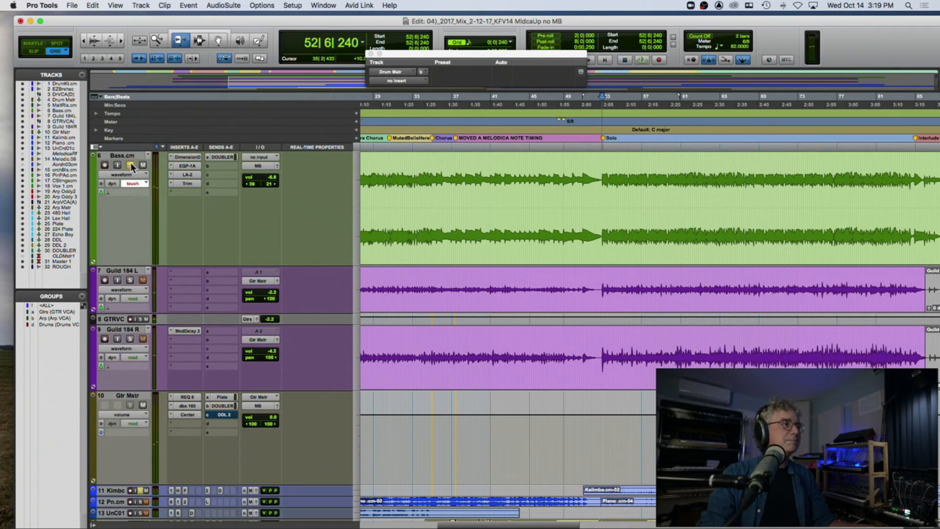
pyautogui.scroll(5, 132, 164)
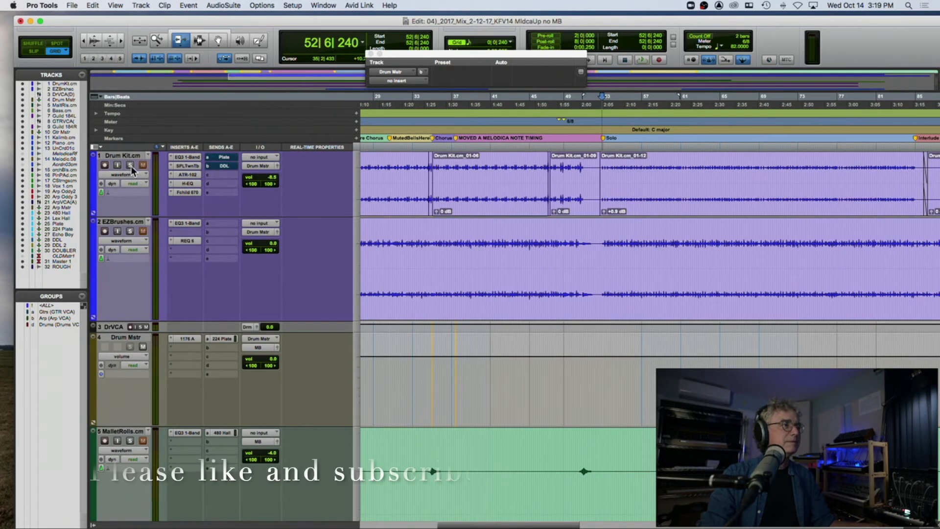
pyautogui.click(130, 166)
pyautogui.click(130, 231)
pyautogui.press('space')
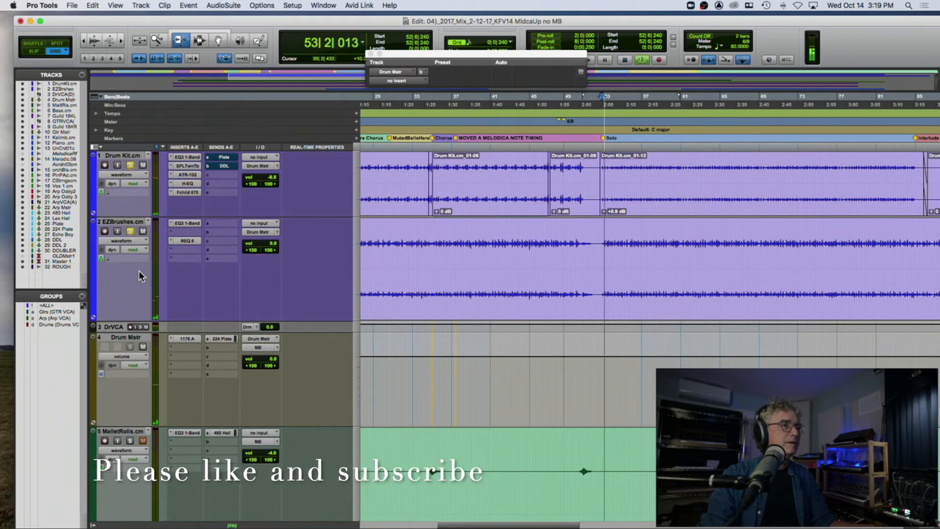
# Step: Restart playback from the Solo marker and enlarge the Kalimba track to show its inserts and sends
pyautogui.scroll(-5, 150, 235)
pyautogui.scroll(-5, 151, 235)
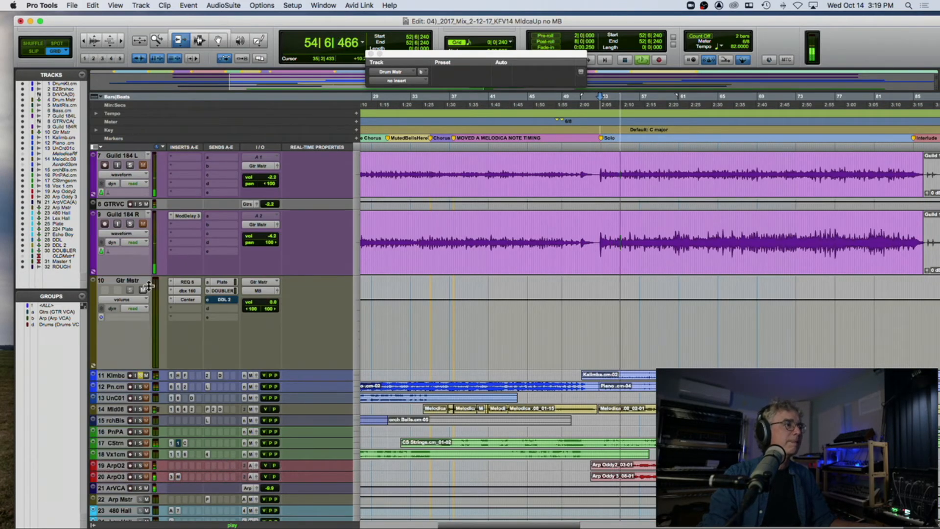
pyautogui.press('space')
pyautogui.press('space')
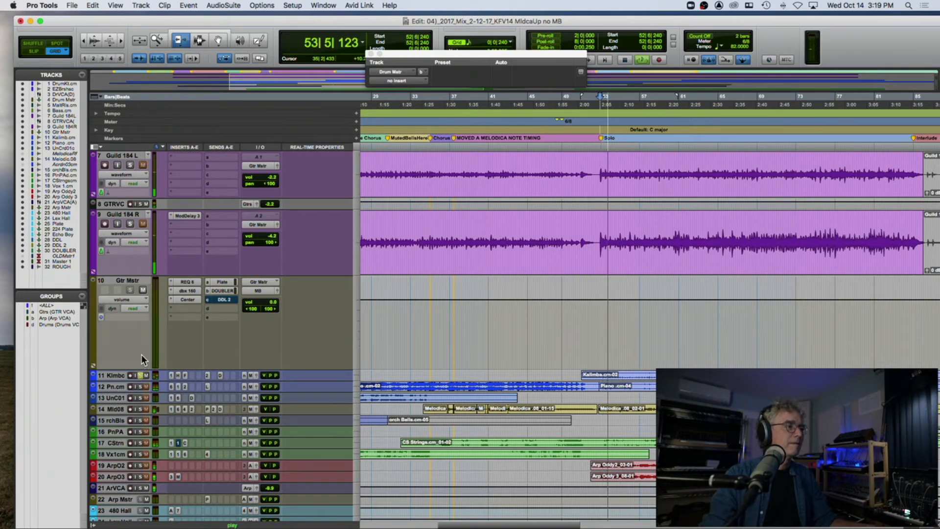
pyautogui.click(116, 376)
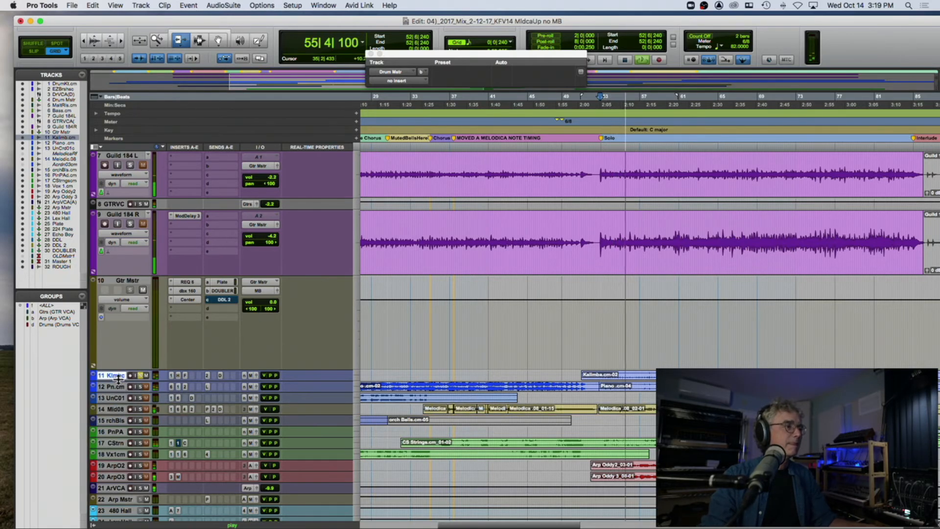
pyautogui.moveTo(118, 380); pyautogui.dragTo(119, 437)
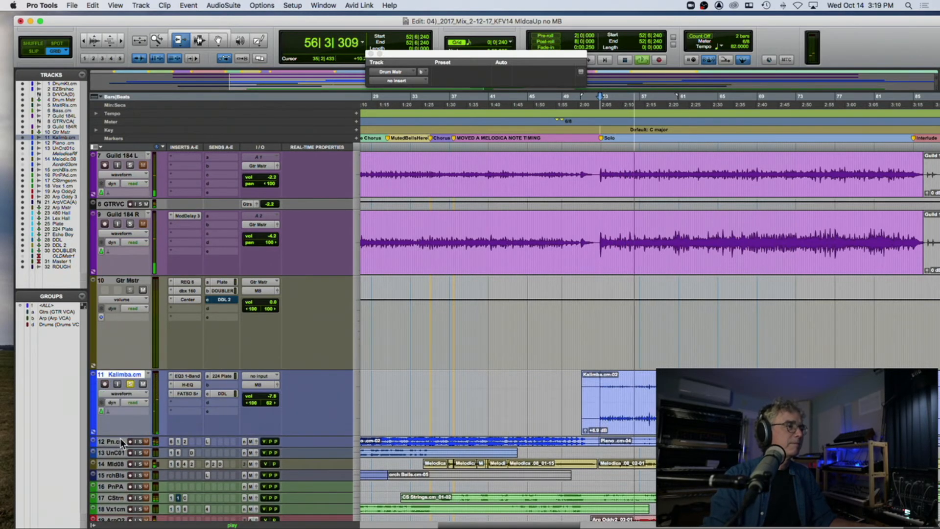
# Step: Review Kalimba's EQ3 1-Band and H-EQ settings, comparing the track with both inserts bypassed and active
pyautogui.click(187, 377)
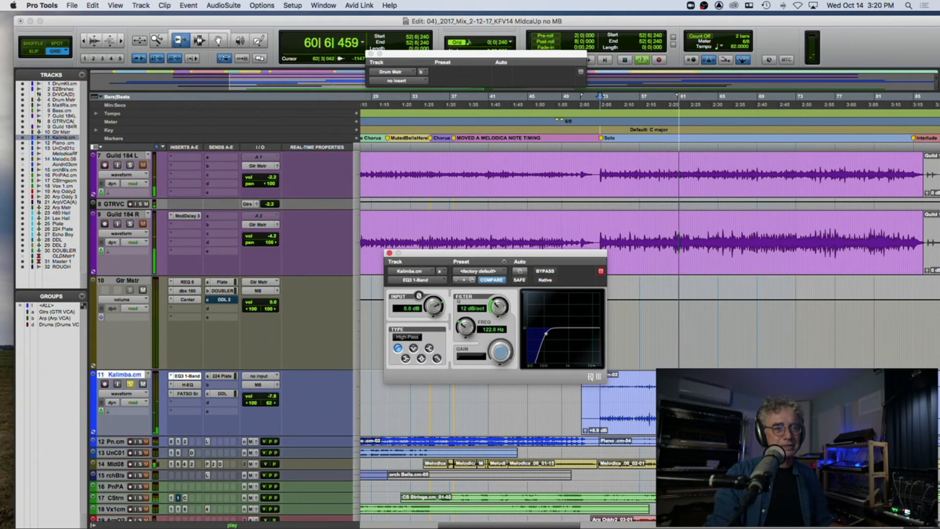
pyautogui.hscroll(1, 633, 407)
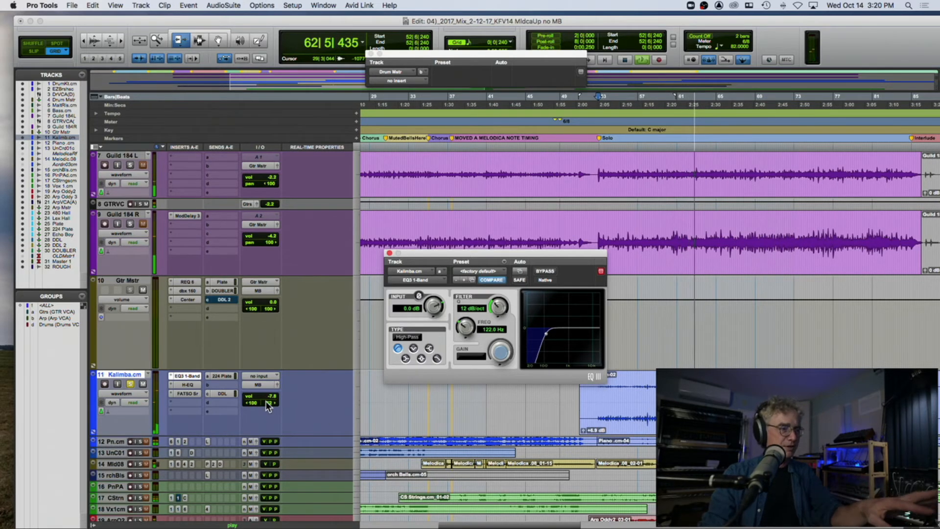
pyautogui.click(188, 384)
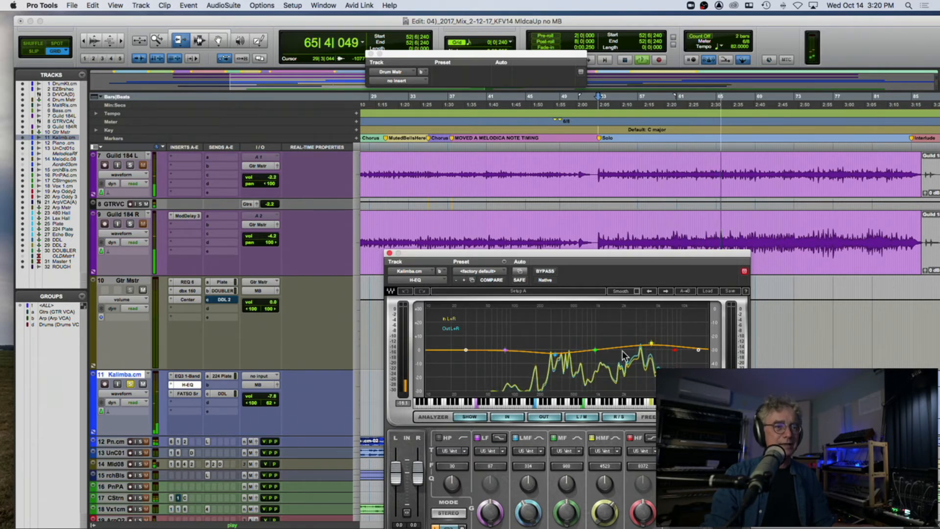
pyautogui.keyDown('super'); pyautogui.click(187, 385); pyautogui.keyUp('super')
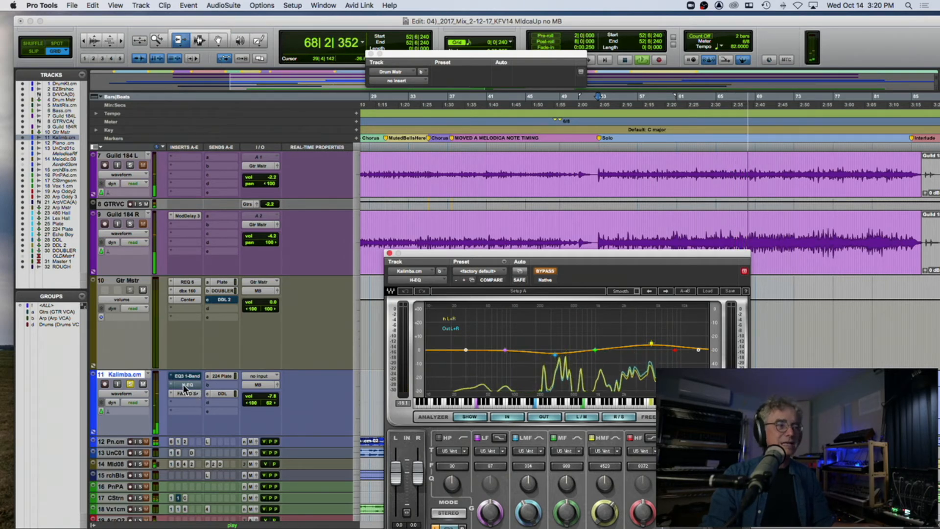
pyautogui.keyDown('super'); pyautogui.click(184, 386); pyautogui.keyUp('super')
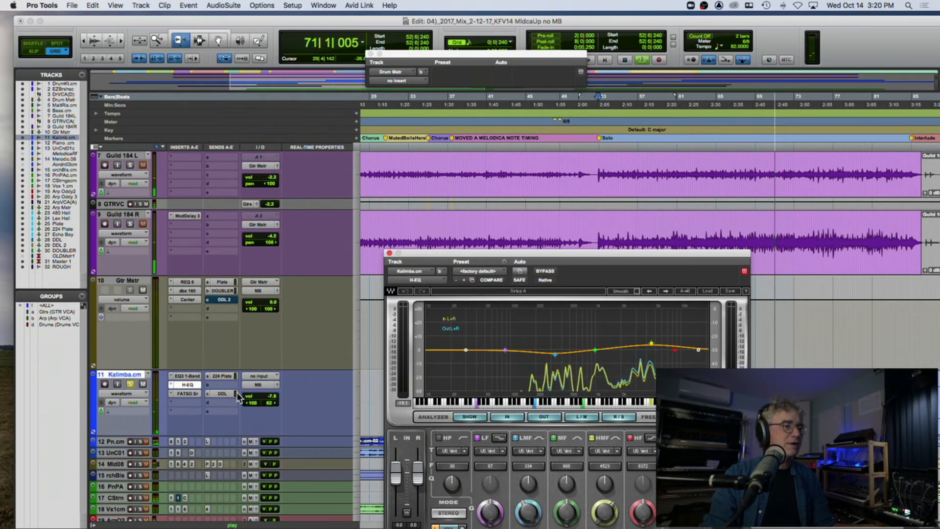
# Step: Compare Kalimba's DDL and 224 Plate sends muted and active during playback
pyautogui.keyDown('super'); pyautogui.click(221, 392); pyautogui.keyUp('super')
pyautogui.keyDown('super'); pyautogui.click(220, 375); pyautogui.keyUp('super')
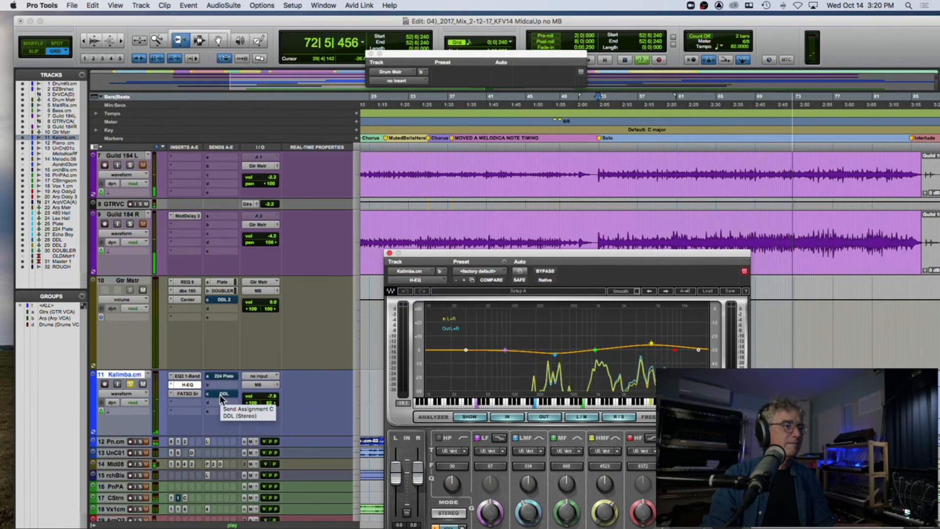
pyautogui.keyDown('super'); pyautogui.click(222, 375); pyautogui.keyUp('super')
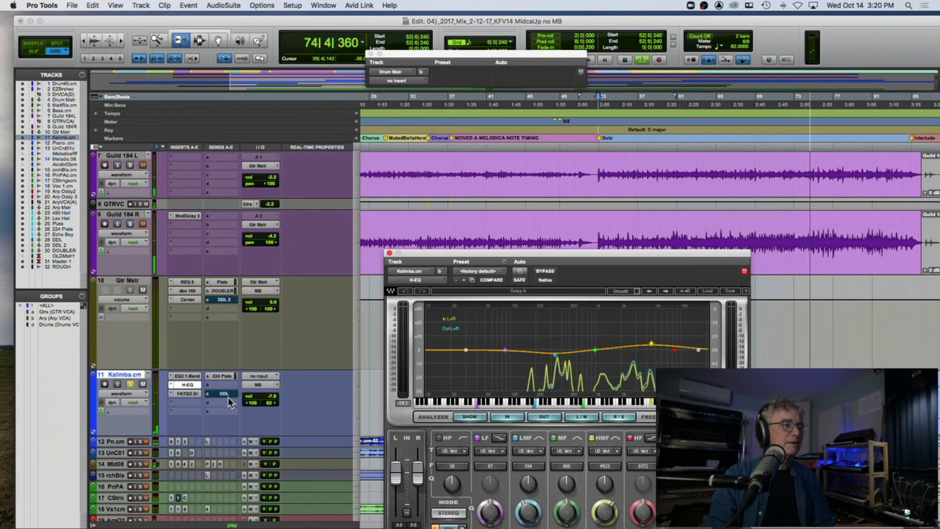
pyautogui.keyDown('super'); pyautogui.click(222, 395); pyautogui.keyUp('super')
pyautogui.keyDown('super'); pyautogui.click(222, 376); pyautogui.keyUp('super')
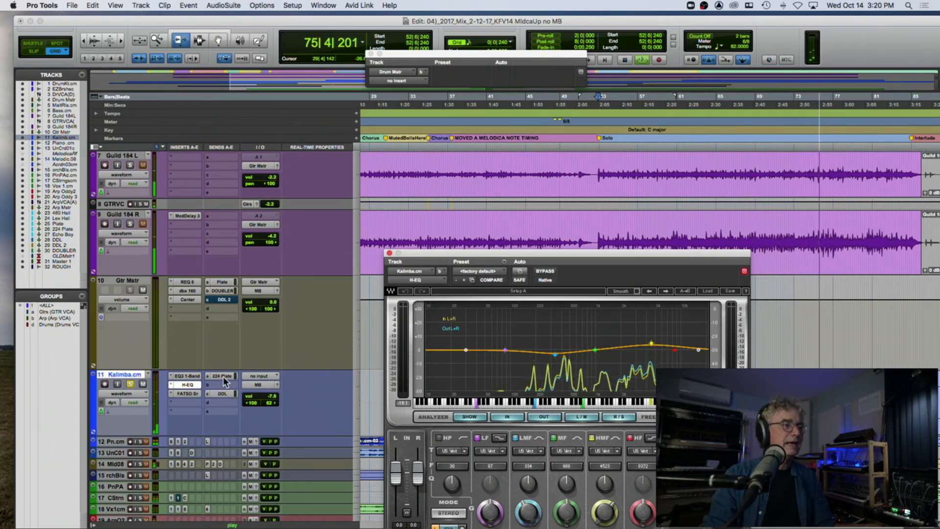
# Step: Restart playback from the Solo marker, solo Drum Kit and EZBrushes alongside Kalimba, and stop after listening
pyautogui.press('space')
pyautogui.press('space')
pyautogui.press('space')
pyautogui.press('space')
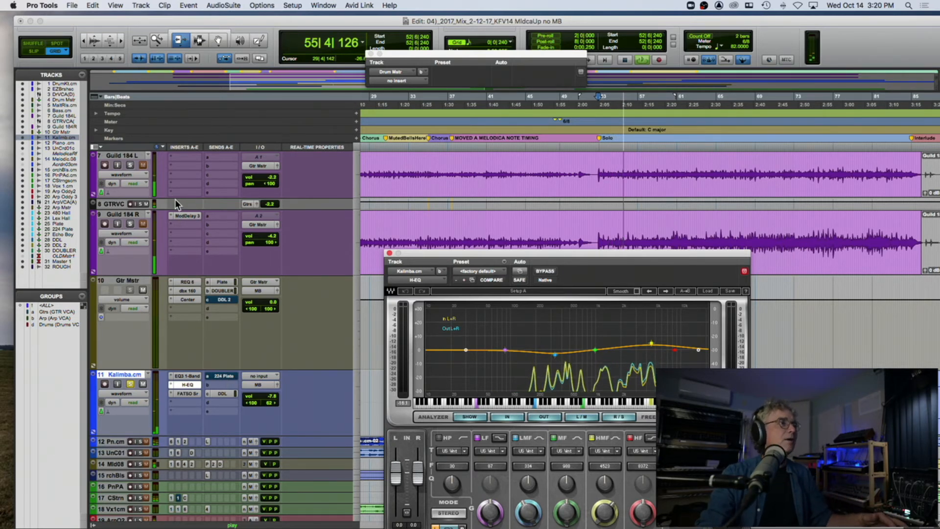
pyautogui.scroll(10, 175, 199)
pyautogui.click(131, 164)
pyautogui.click(130, 165)
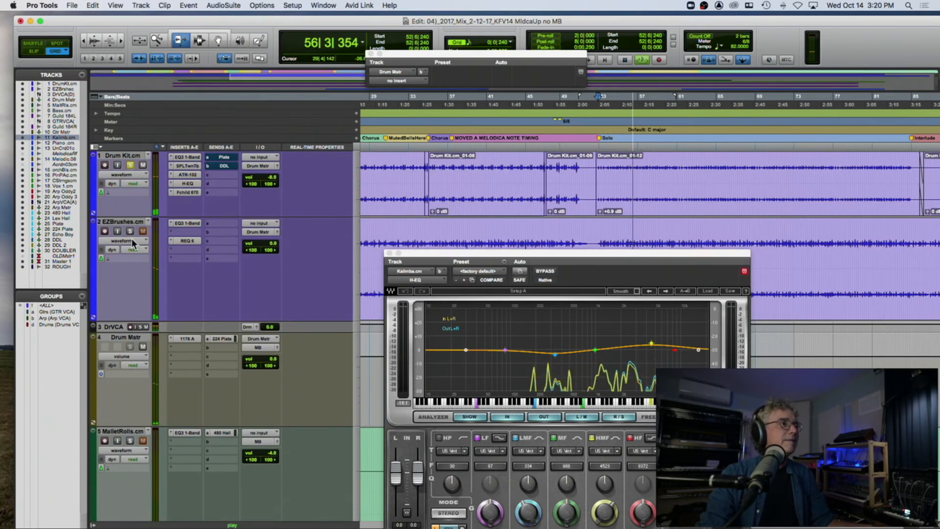
pyautogui.click(130, 230)
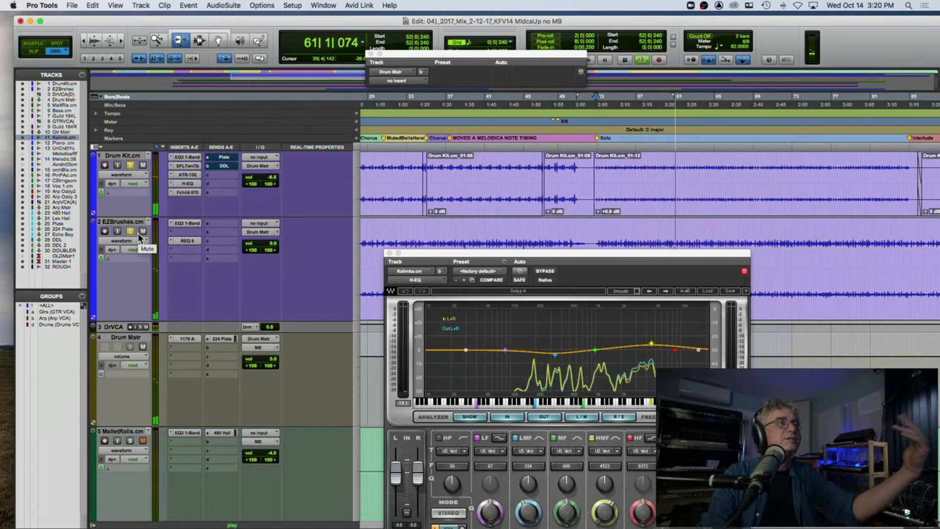
pyautogui.press('space')
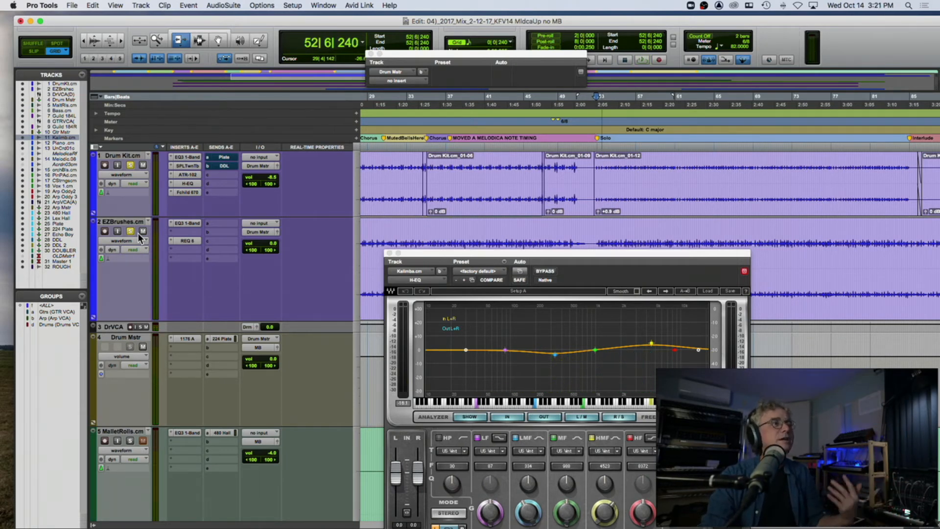
# Step: Unmute Kalimba's 224 Plate send, open its send window, and unsolo the Kalimba track
pyautogui.scroll(-5, 138, 231)
pyautogui.scroll(-5, 138, 231)
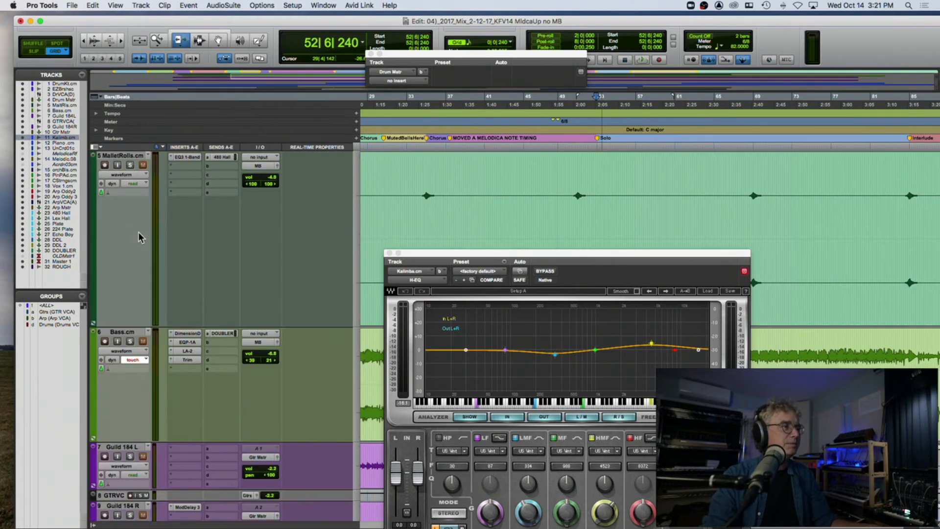
pyautogui.hscroll(1, 138, 231)
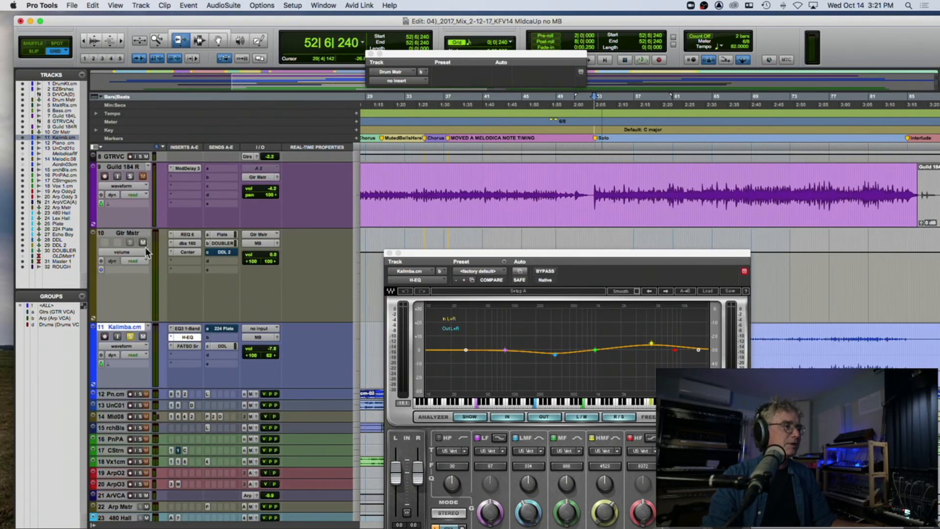
pyautogui.click(222, 330)
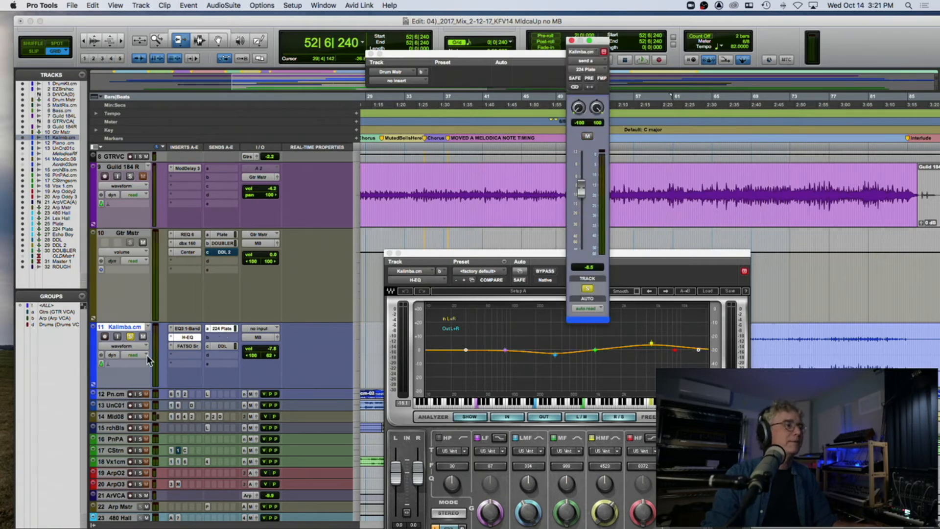
pyautogui.click(131, 337)
# Step: Solo the Piano track, dismissing the input monitoring alert
pyautogui.scroll(-5, 135, 338)
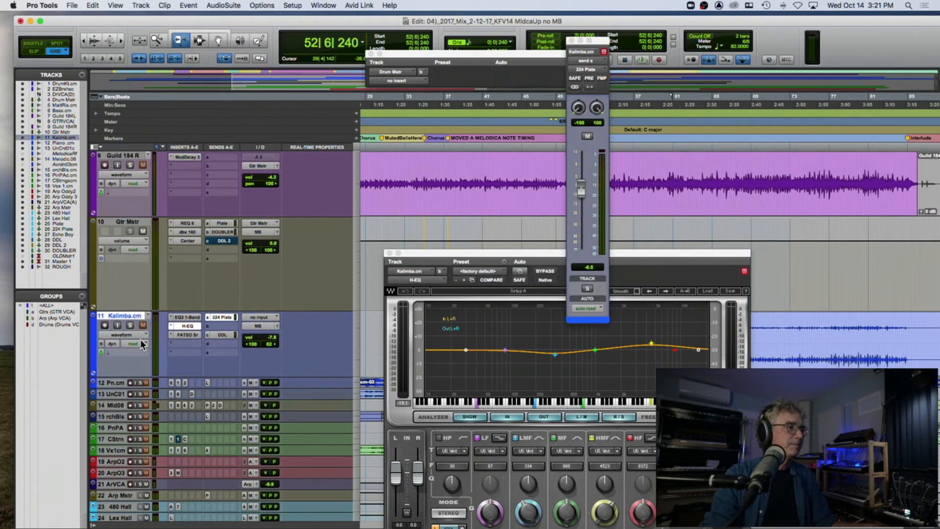
pyautogui.keyDown('alt'); pyautogui.click(137, 241); pyautogui.keyUp('alt')
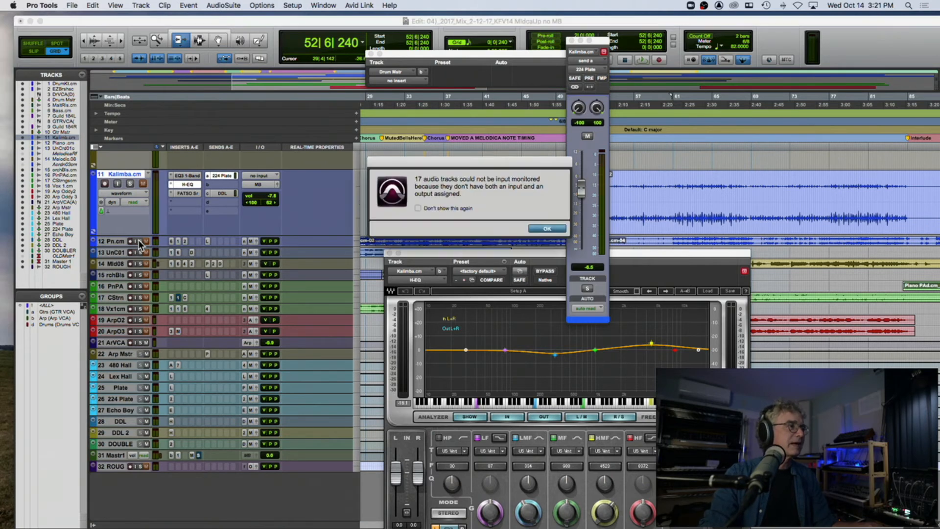
pyautogui.click(545, 229)
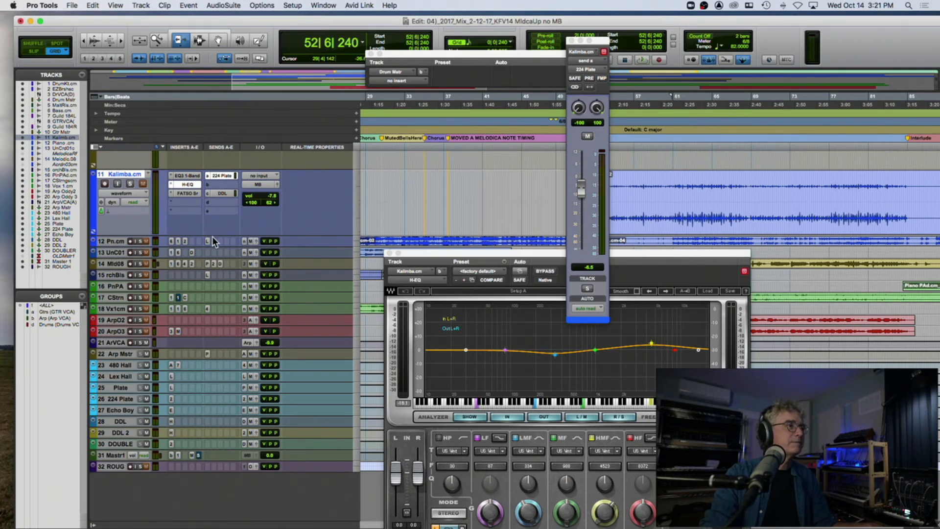
pyautogui.click(140, 240)
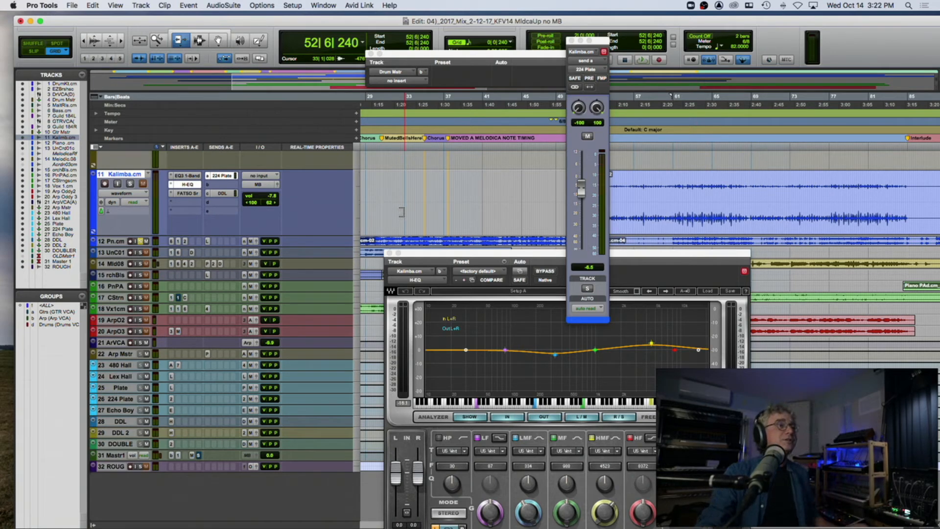
# Step: Enlarge the Piano track to show its inserts and sends, and play the session from bar 4
pyautogui.hscroll(-10, 276, 216)
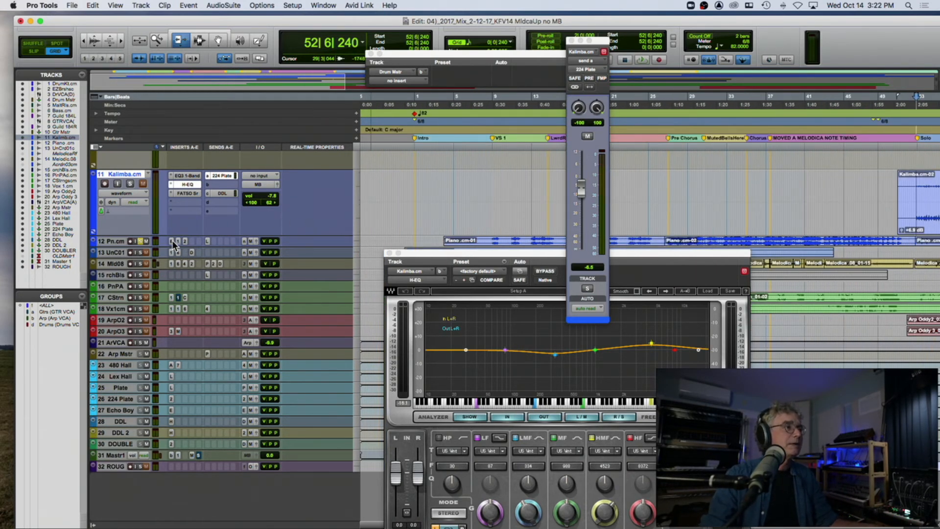
pyautogui.moveTo(121, 246); pyautogui.dragTo(123, 325)
pyautogui.click(448, 126)
pyautogui.press('space')
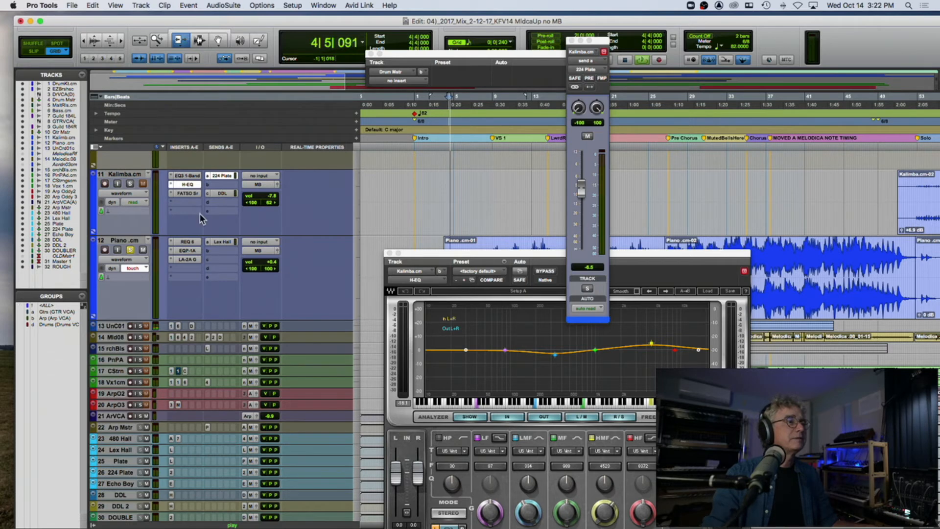
# Step: Bypass Piano's inserts, mute its Lex Hall send, and play the dry piano from bar 8
pyautogui.keyDown('super'); pyautogui.click(190, 251); pyautogui.keyUp('super')
pyautogui.keyDown('super'); pyautogui.click(187, 258); pyautogui.keyUp('super')
pyautogui.keyDown('super'); pyautogui.click(224, 241); pyautogui.keyUp('super')
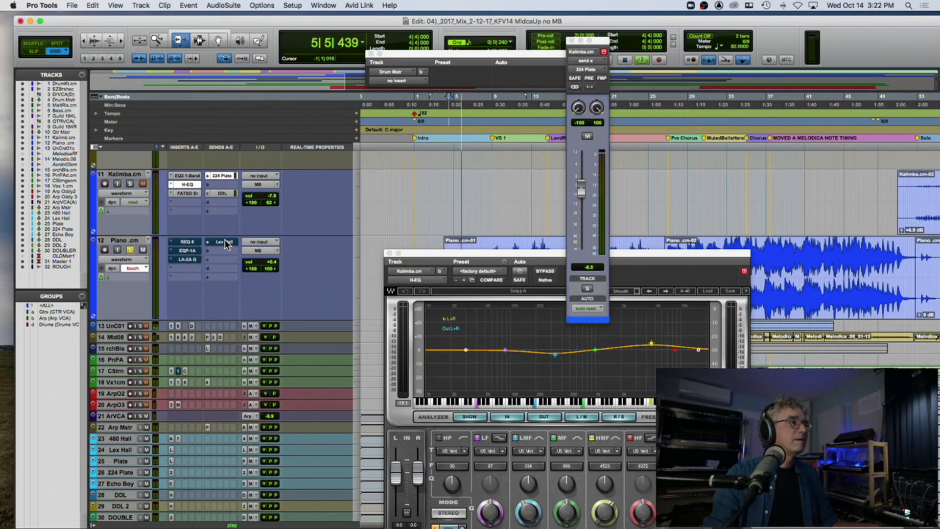
pyautogui.click(483, 114)
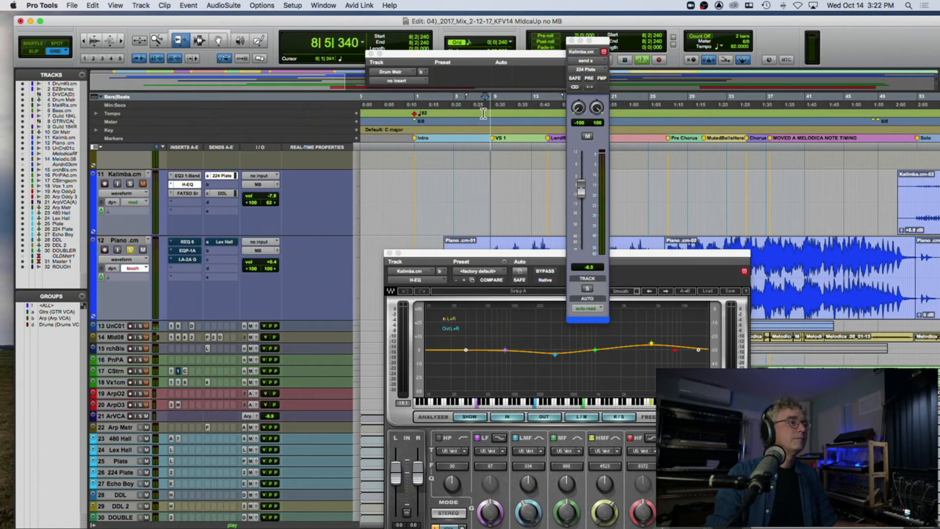
# Step: Close Kalimba's H-EQ window and reactivate Piano's REQ 6, reviewing its curve and comparing it bypassed and active
pyautogui.click(389, 253)
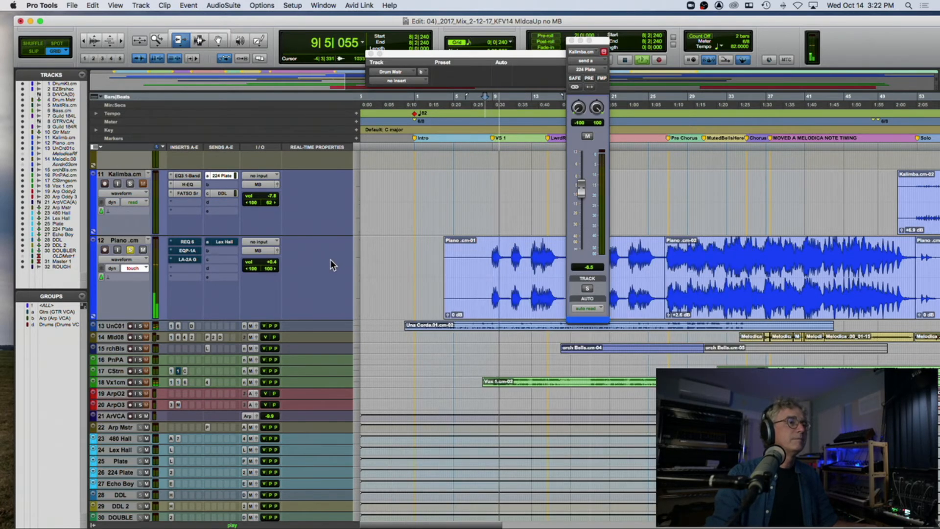
pyautogui.click(188, 242)
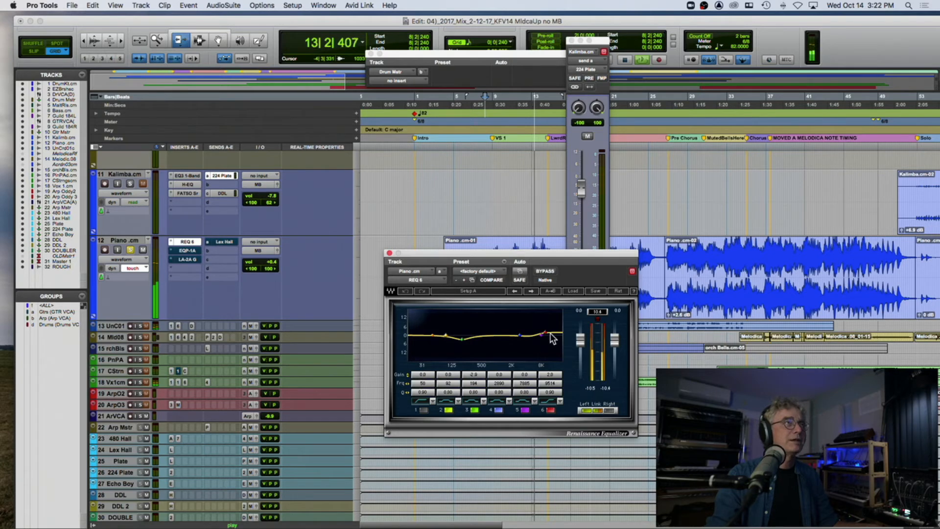
pyautogui.keyDown('super'); pyautogui.click(188, 242); pyautogui.keyUp('super')
pyautogui.keyDown('super'); pyautogui.click(188, 242); pyautogui.keyUp('super')
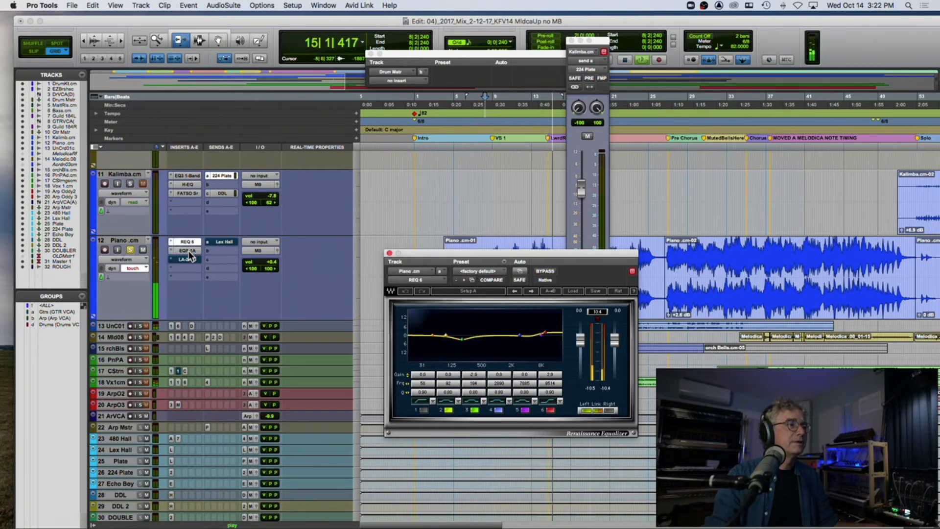
# Step: Reactivate Piano's Pultec EQP-1A and Teletronix LA-2A Gray inserts and open each to review its settings
pyautogui.click(188, 251)
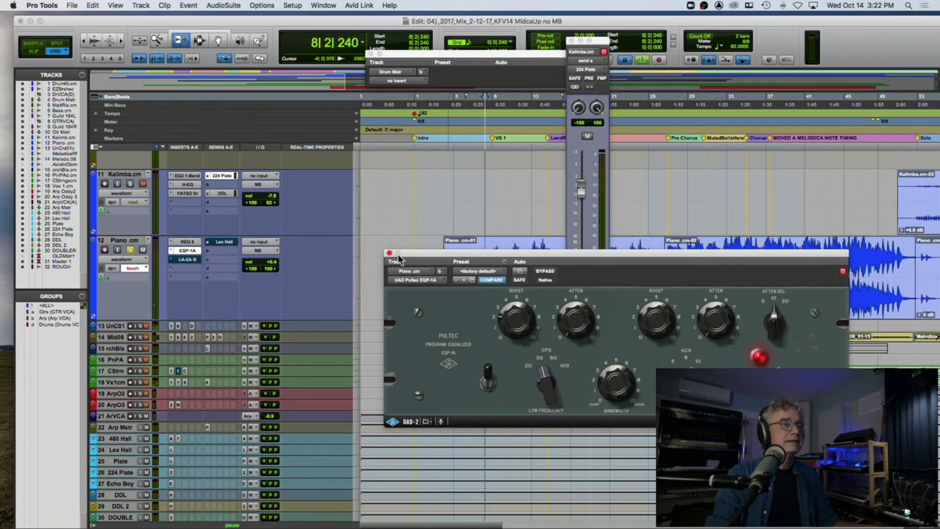
pyautogui.keyDown('super'); pyautogui.click(186, 258); pyautogui.keyUp('super')
pyautogui.click(186, 258)
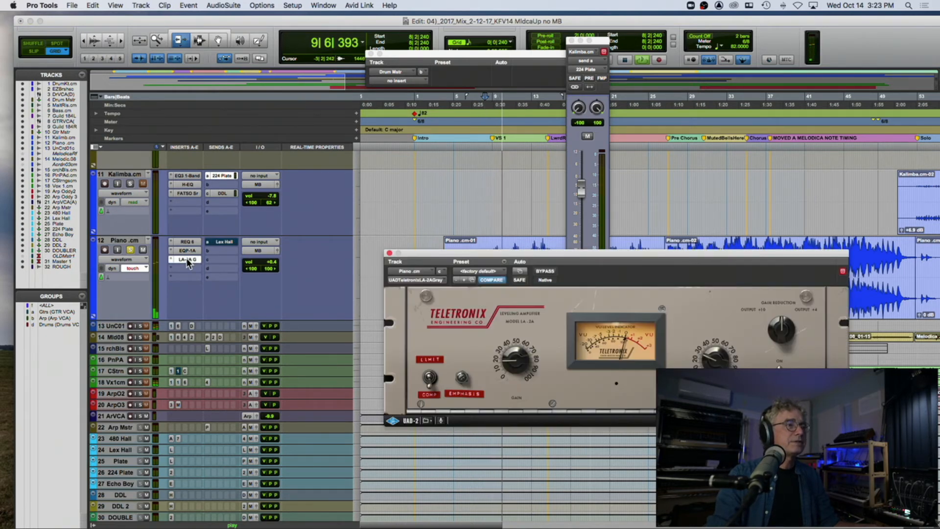
# Step: Compare the LA-2A Gray on Piano bypassed and active, playing from bar 42 and again from bar 35
pyautogui.click(821, 132)
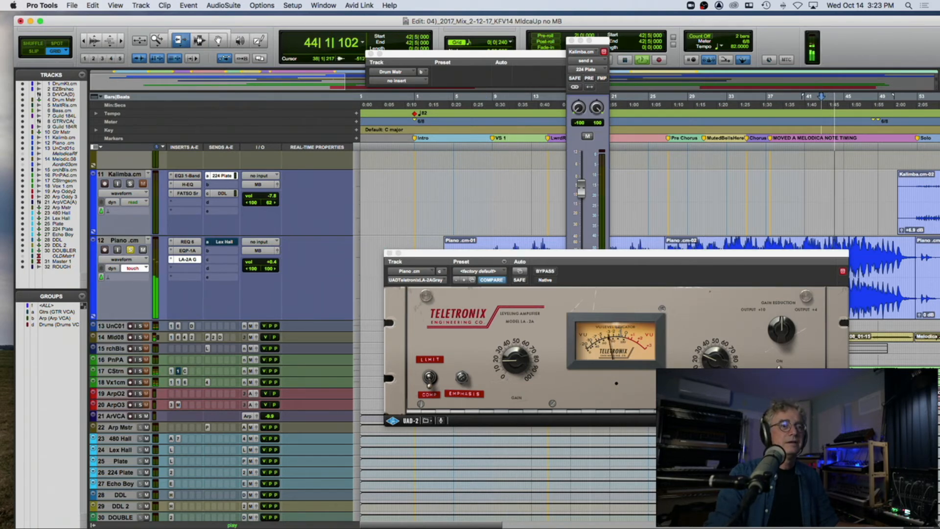
pyautogui.click(541, 272)
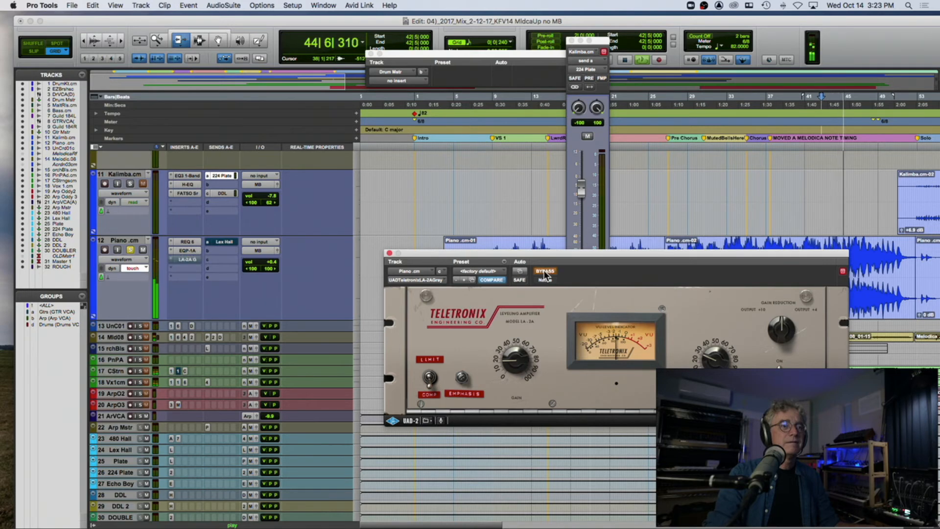
pyautogui.press('space')
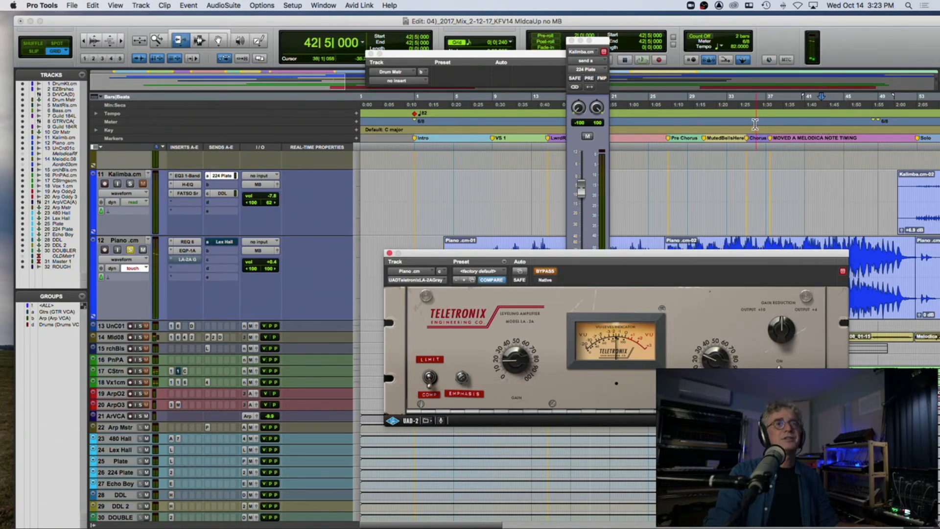
pyautogui.click(752, 125)
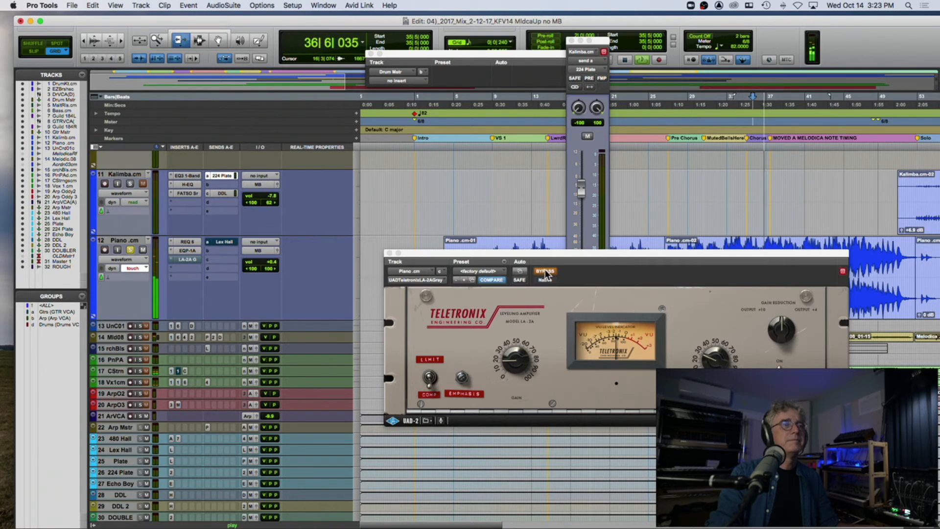
pyautogui.click(545, 273)
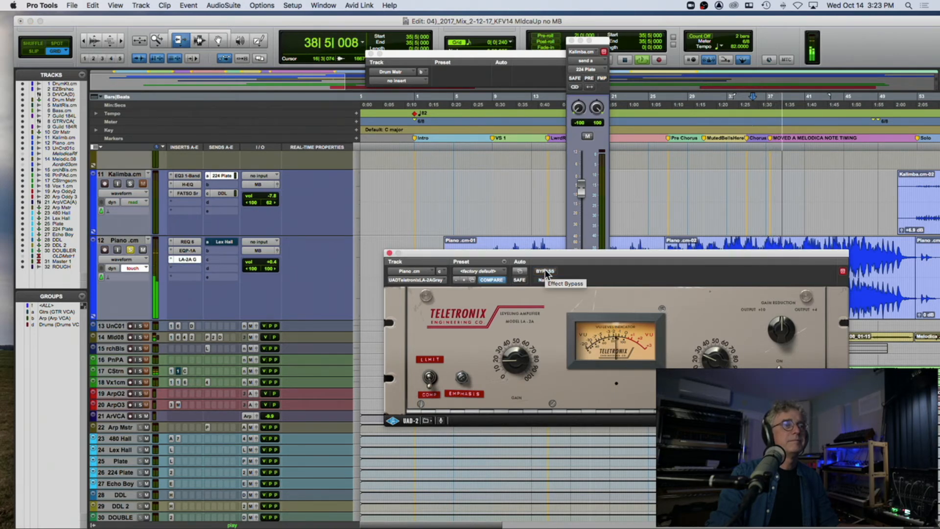
pyautogui.click(545, 272)
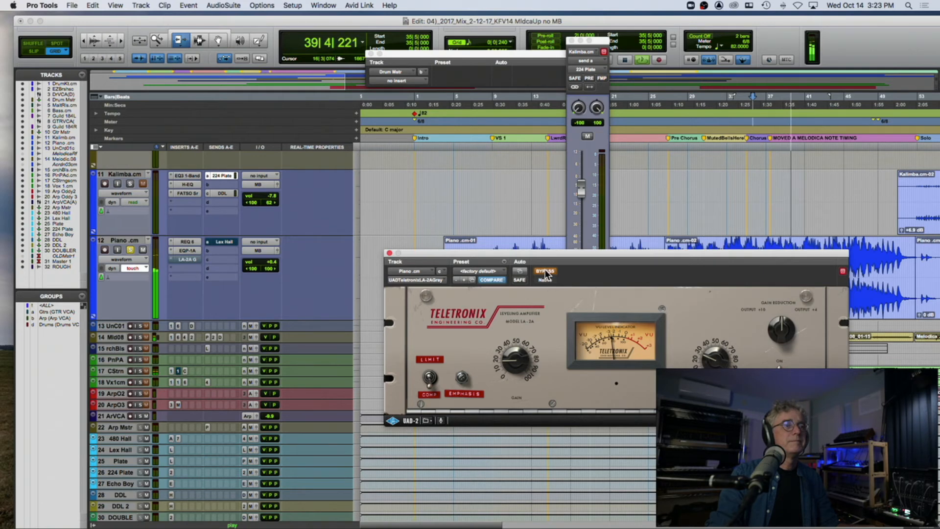
pyautogui.click(545, 272)
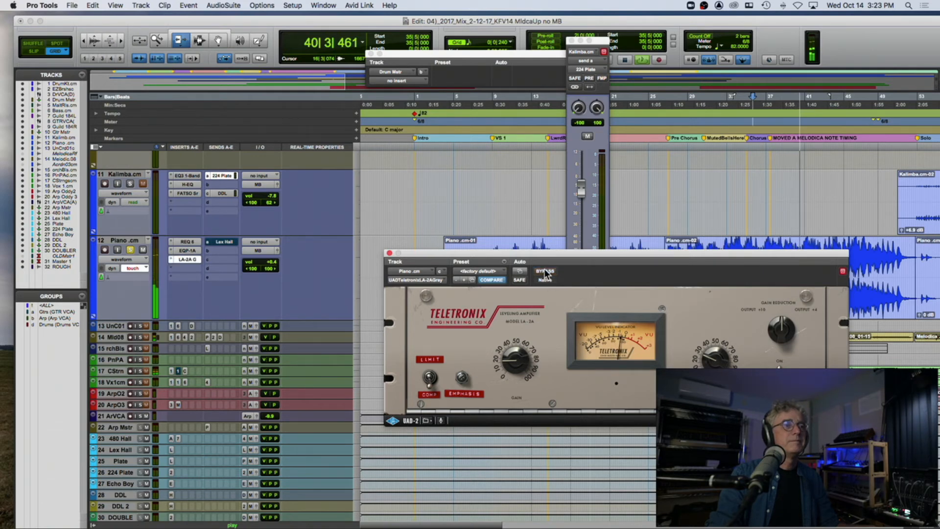
# Step: Replay the soloed Piano from bar 35, bypassing the LA-2A Gray and turning it back on to compare the sound
pyautogui.press('space')
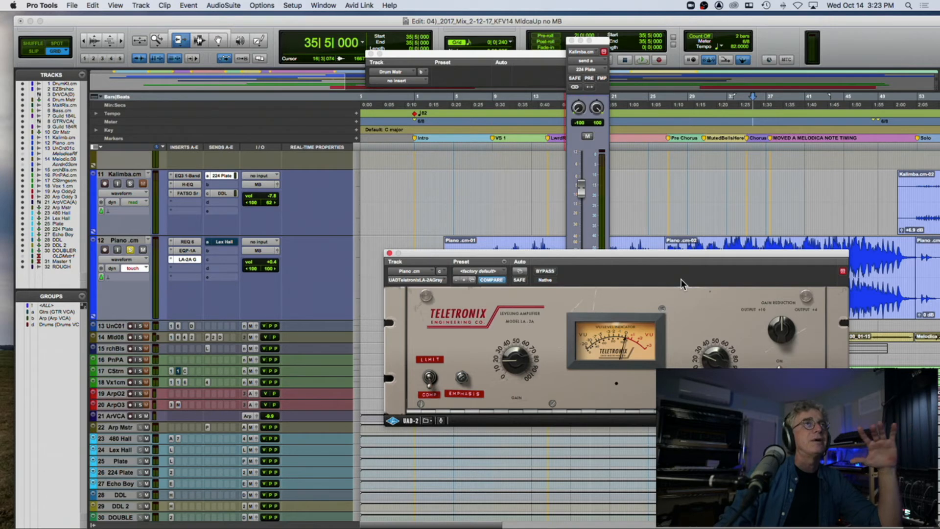
pyautogui.press('space')
pyautogui.click(552, 271)
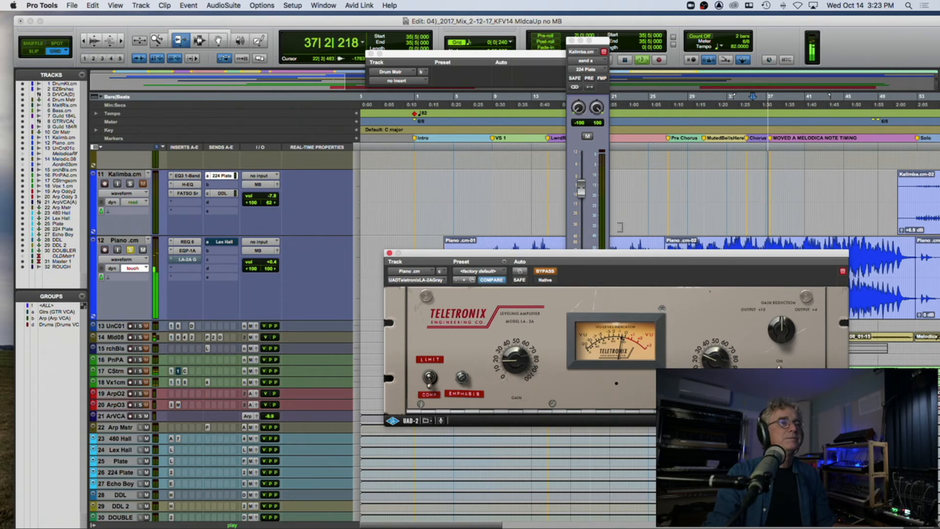
pyautogui.click(547, 272)
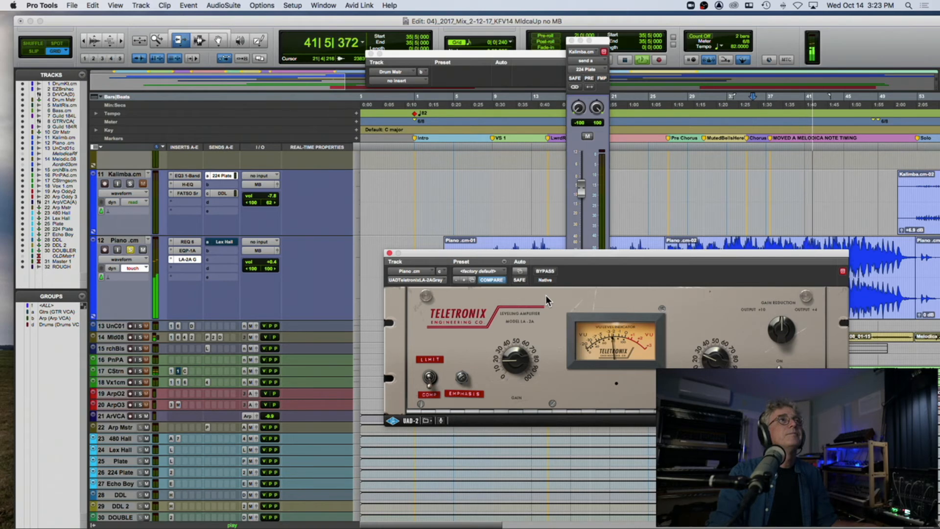
# Step: Reactivate Piano's Lex Hall send and play the processed piano from bar 35
pyautogui.press('space')
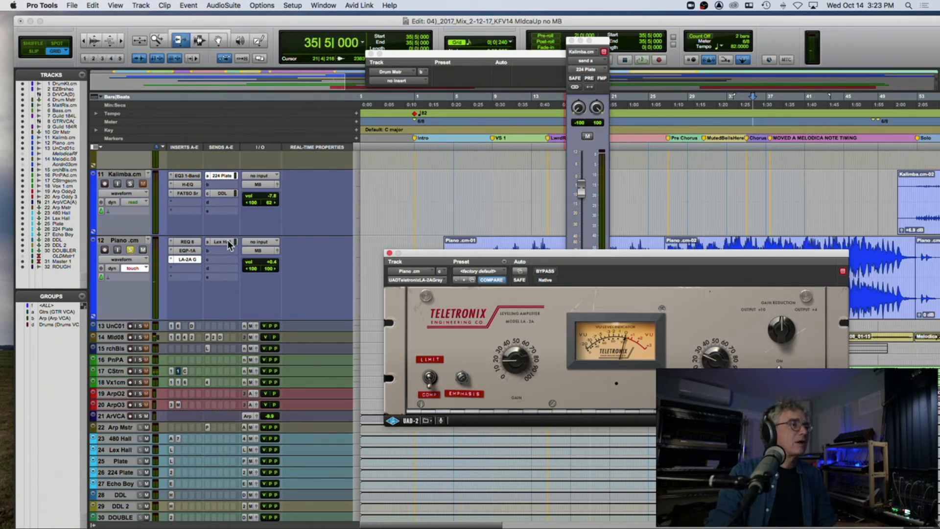
pyautogui.press('space')
pyautogui.press('space')
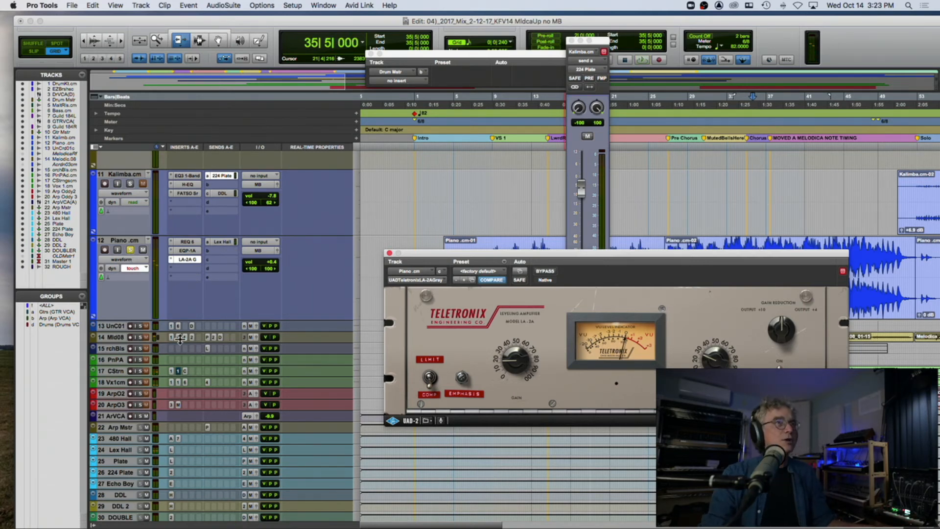
# Step: Solo the Una Corda track, enlarge its track height, and close Piano's LA-2A Gray window
pyautogui.click(139, 325)
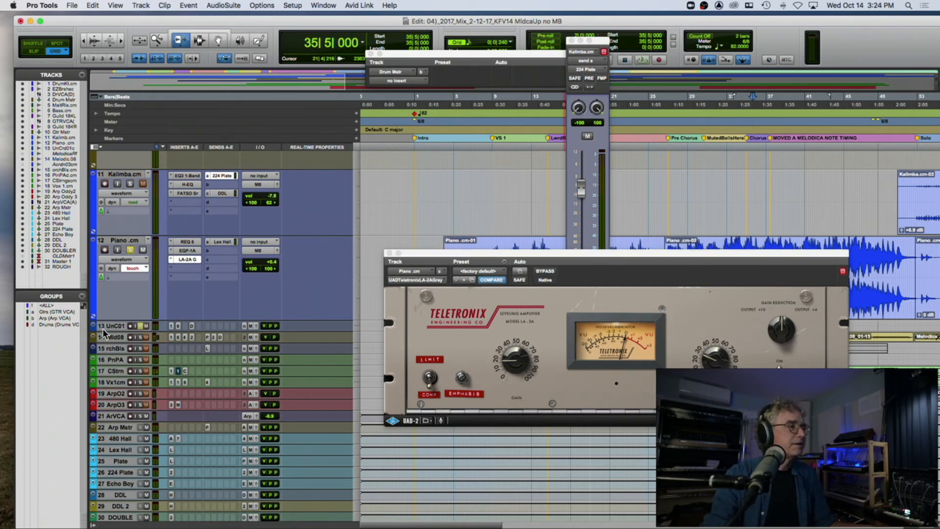
pyautogui.moveTo(114, 329); pyautogui.dragTo(117, 379)
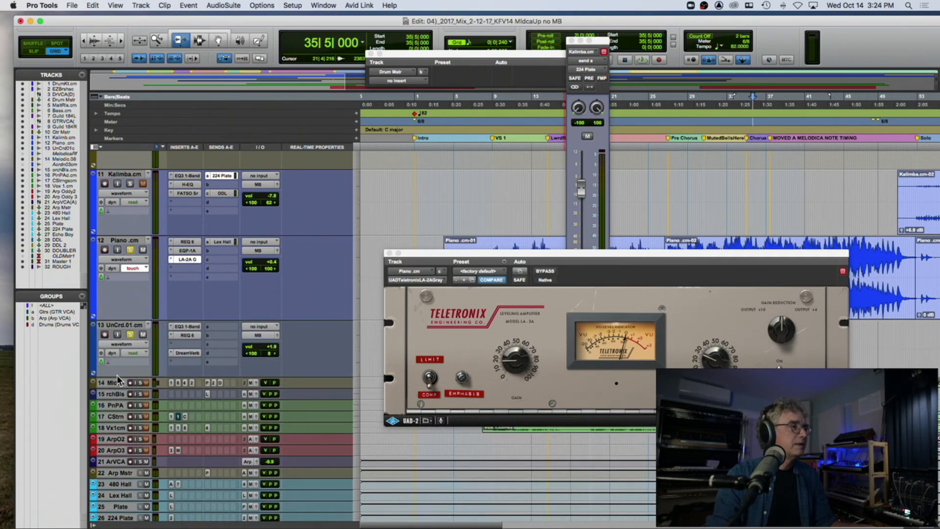
pyautogui.click(389, 253)
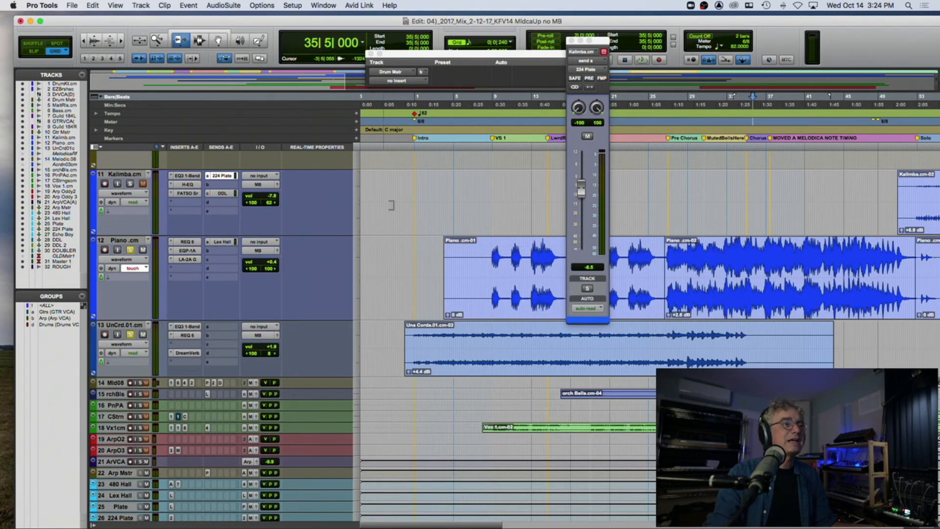
# Step: Unsolo Piano and play the Una Corda track alone from bar 2, moving playback on to bar 8
pyautogui.click(432, 128)
pyautogui.click(130, 250)
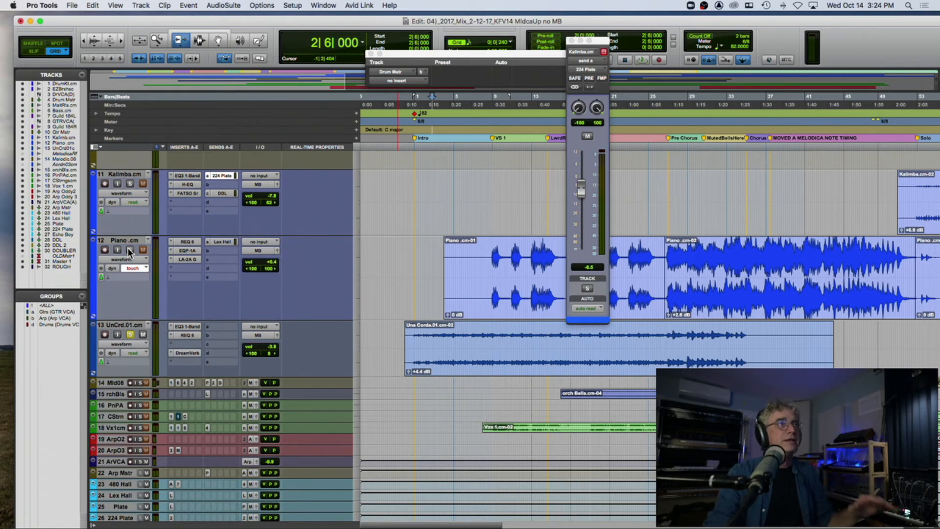
pyautogui.press('space')
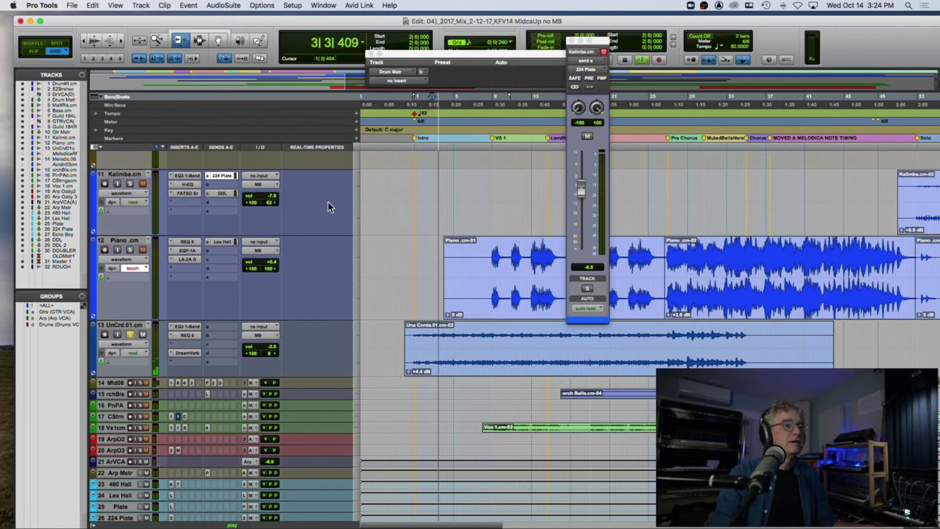
pyautogui.click(491, 128)
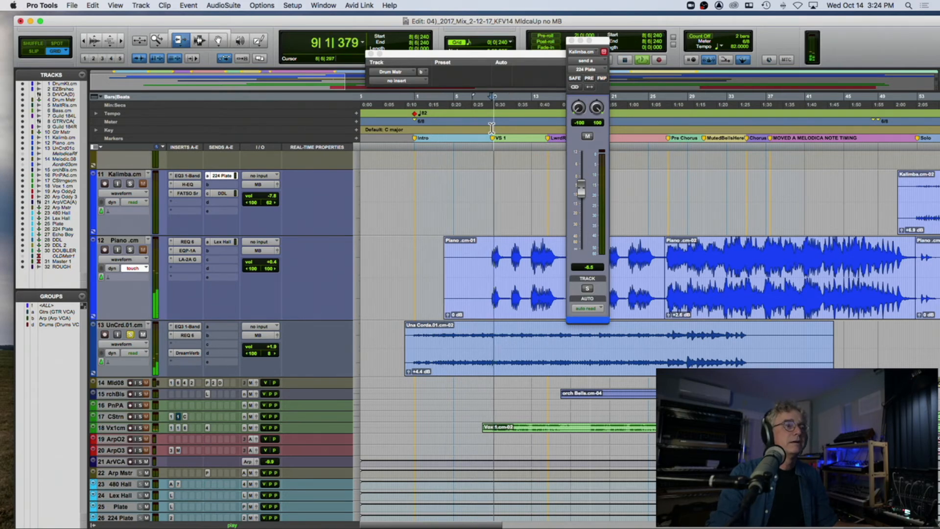
# Step: Review Una Corda's EQ3 1-Band, REQ 6 and DreamVerb inserts during playback, comparing DreamVerb bypassed and active
pyautogui.click(183, 327)
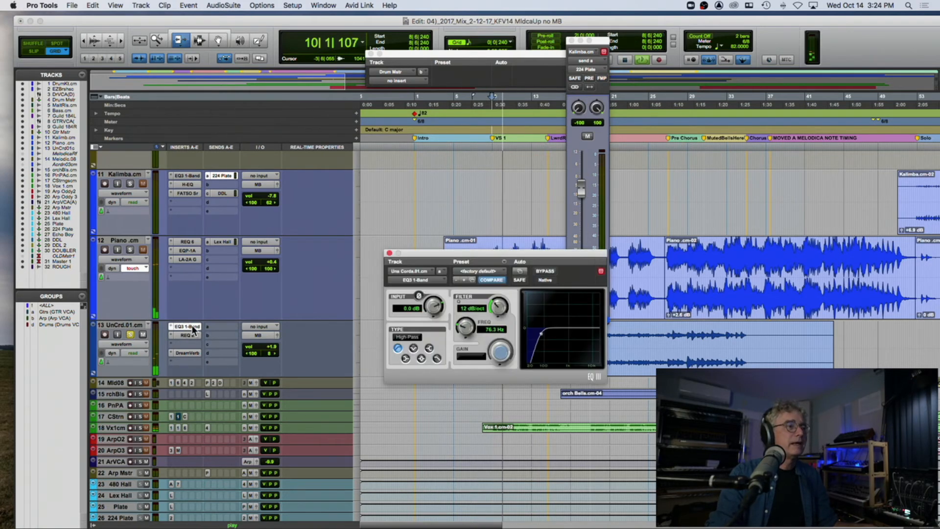
pyautogui.click(189, 334)
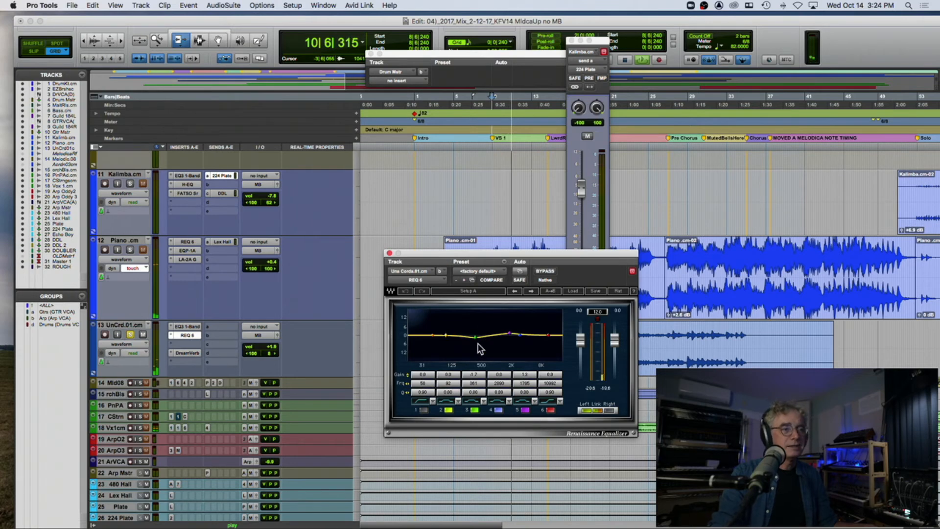
pyautogui.click(189, 353)
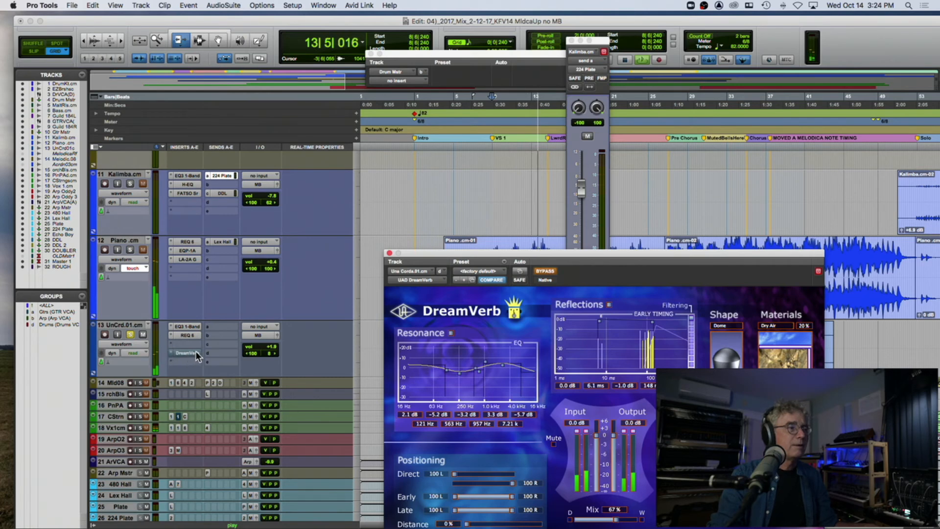
pyautogui.moveTo(489, 251); pyautogui.dragTo(476, 181)
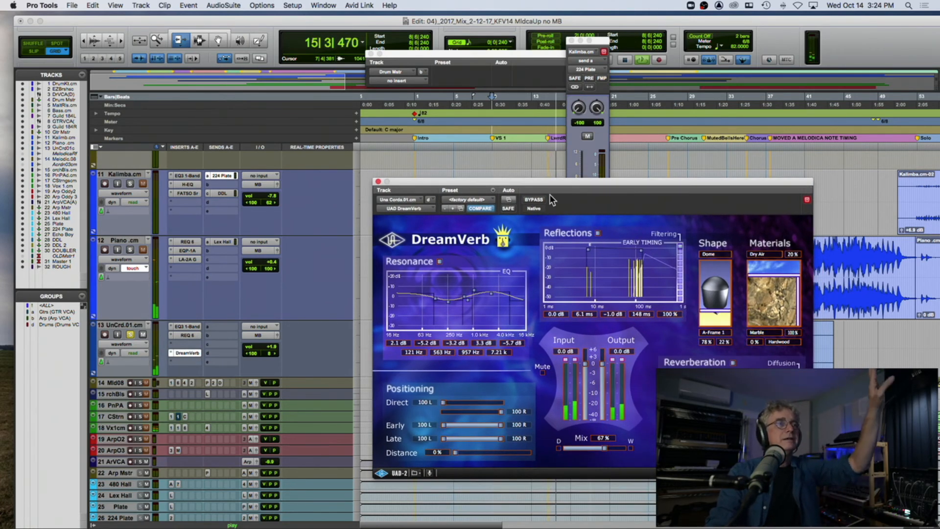
pyautogui.click(536, 201)
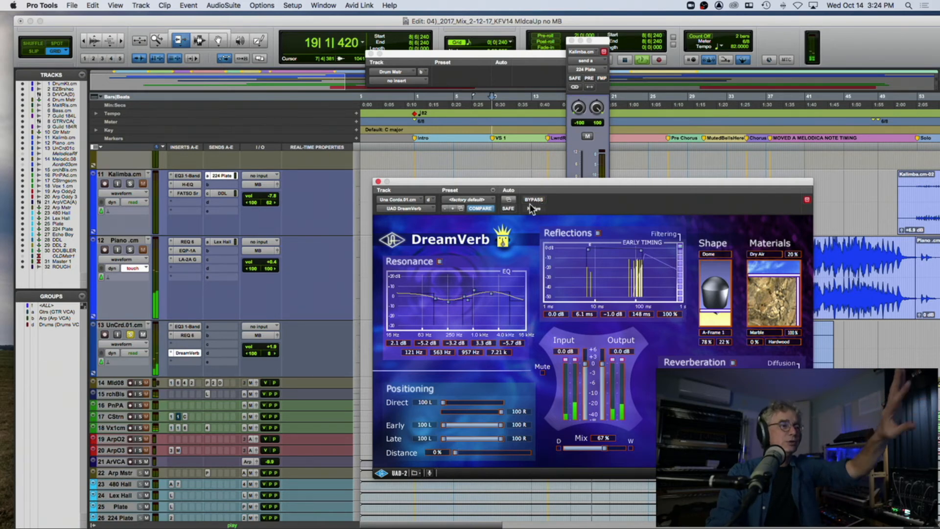
# Step: Solo Piano together with Una Corda, close the DreamVerb and Kalimba send windows, and play both tracks from bar 8
pyautogui.click(131, 250)
pyautogui.press('space')
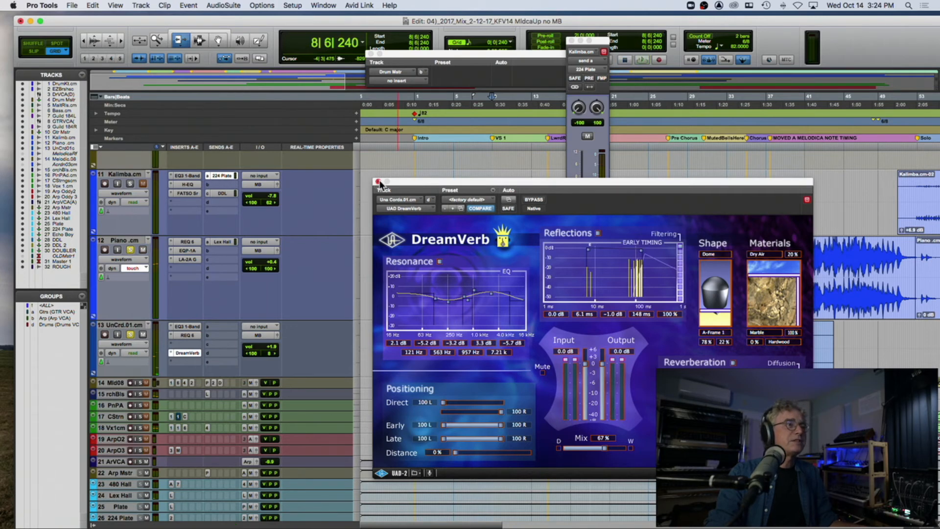
pyautogui.click(378, 182)
pyautogui.press('space')
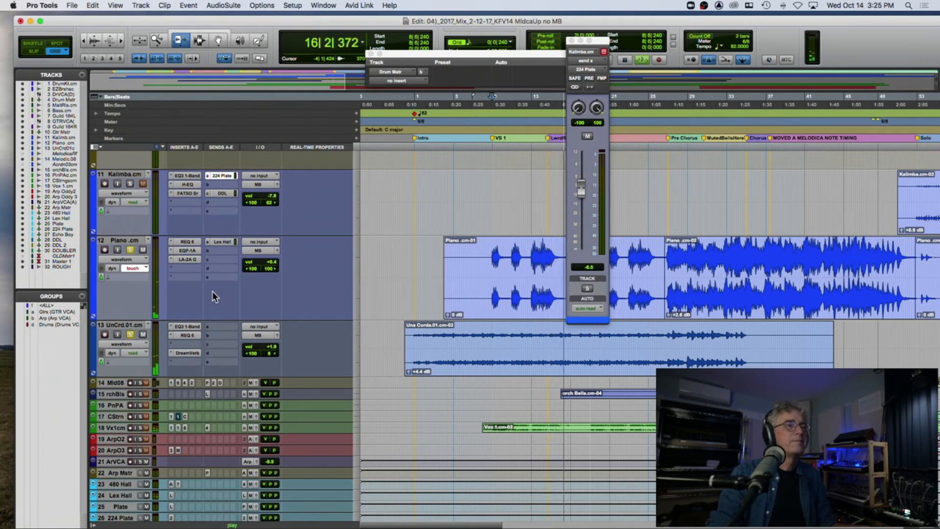
pyautogui.click(571, 41)
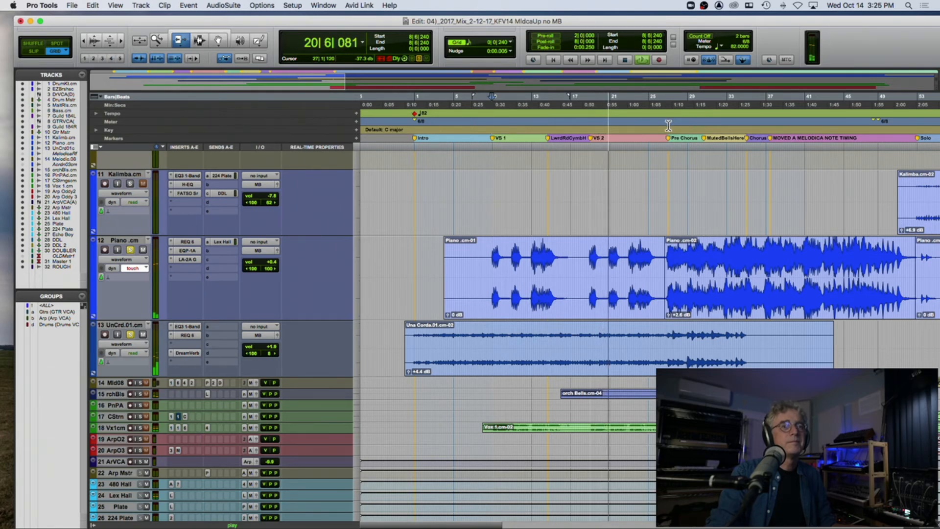
pyautogui.press('space')
# Step: Add the Bass track to the soloed Piano and Una Corda and play from bar 18
pyautogui.scroll(5, 230, 209)
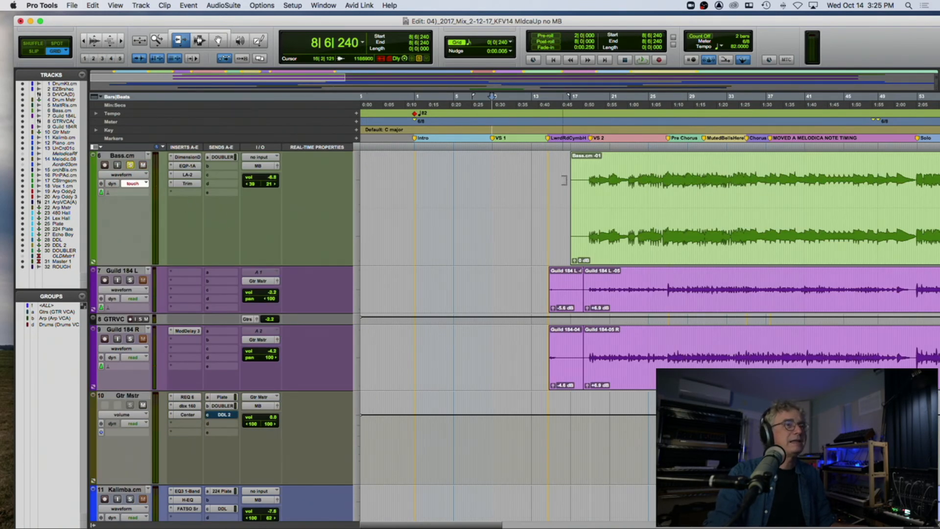
pyautogui.press('space')
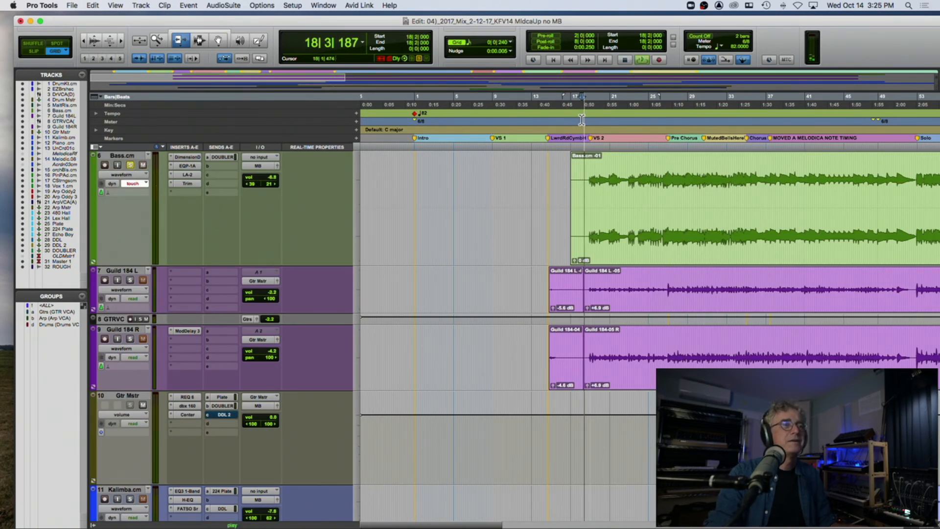
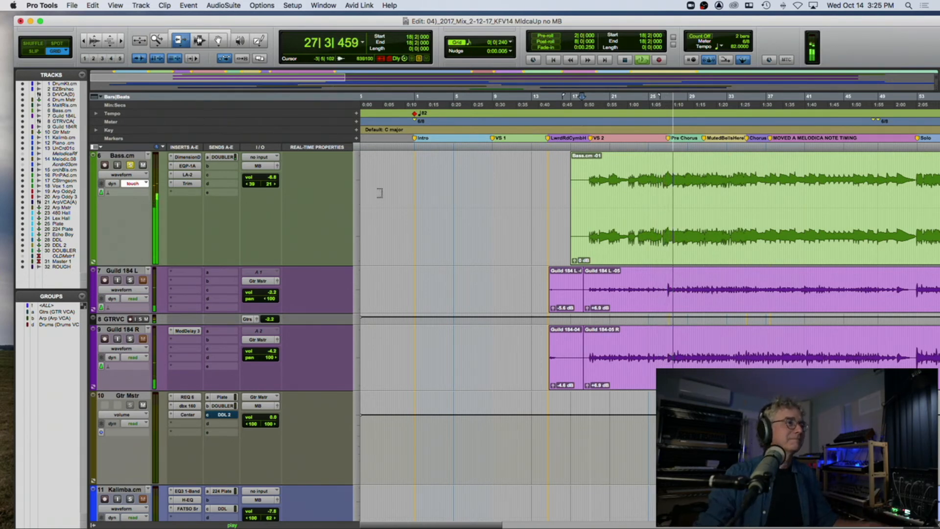
# Step: Stop playback and clear the solos on the Bass, Piano and Una Corda tracks
pyautogui.scroll(-5, 380, 193)
pyautogui.scroll(-6, 379, 192)
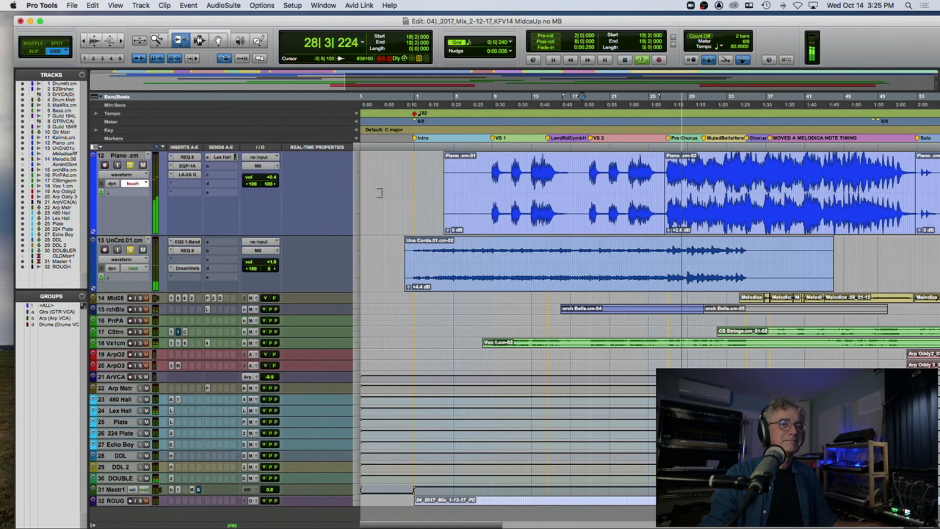
pyautogui.press('space')
pyautogui.scroll(7, 400, 253)
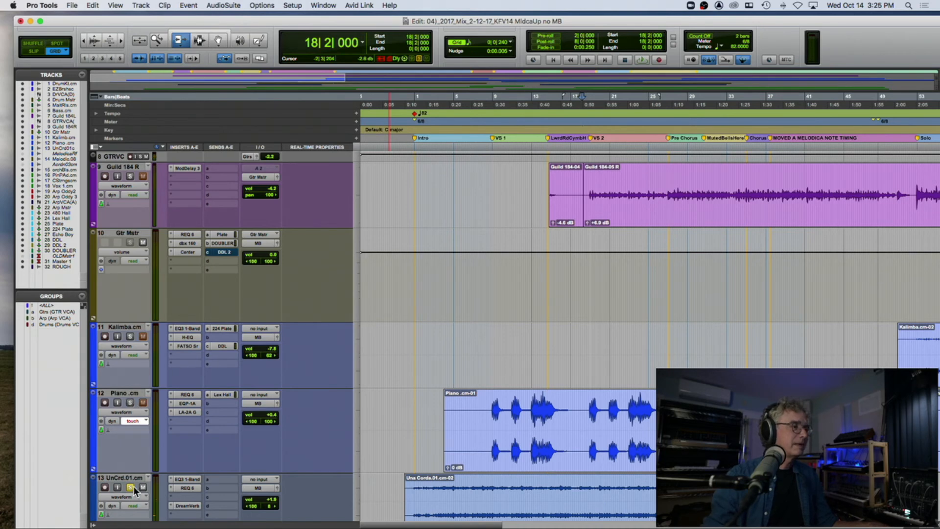
pyautogui.scroll(-7, 243, 424)
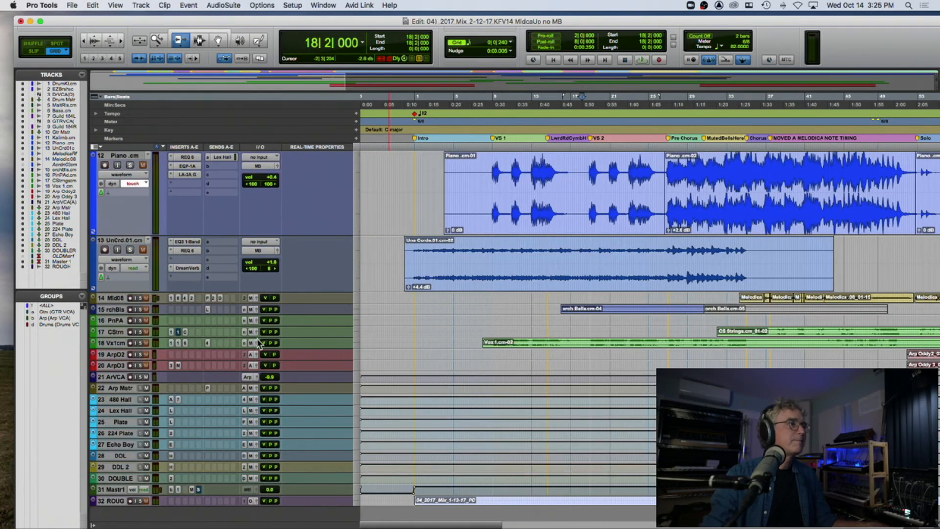
# Step: Enlarge the Melodica track, solo it and play from bar 34
pyautogui.scroll(-1, 180, 256)
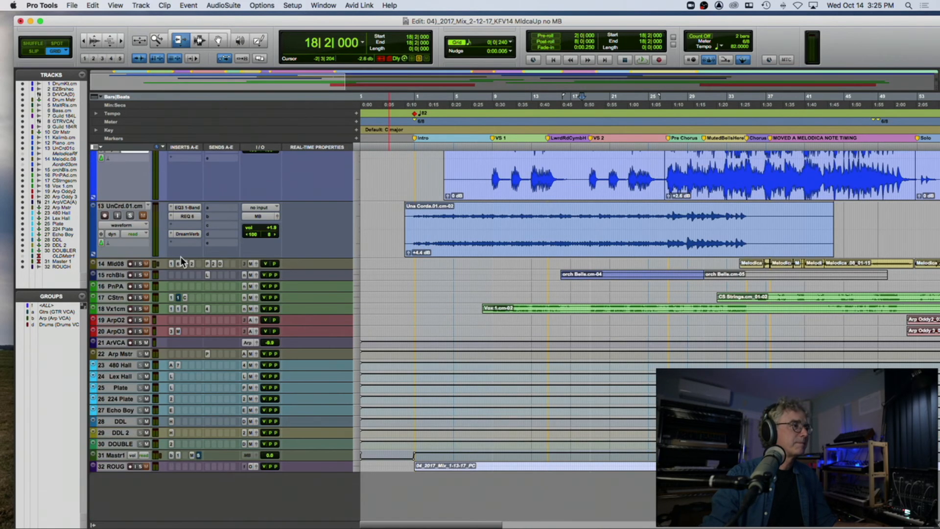
pyautogui.moveTo(108, 269); pyautogui.dragTo(108, 337)
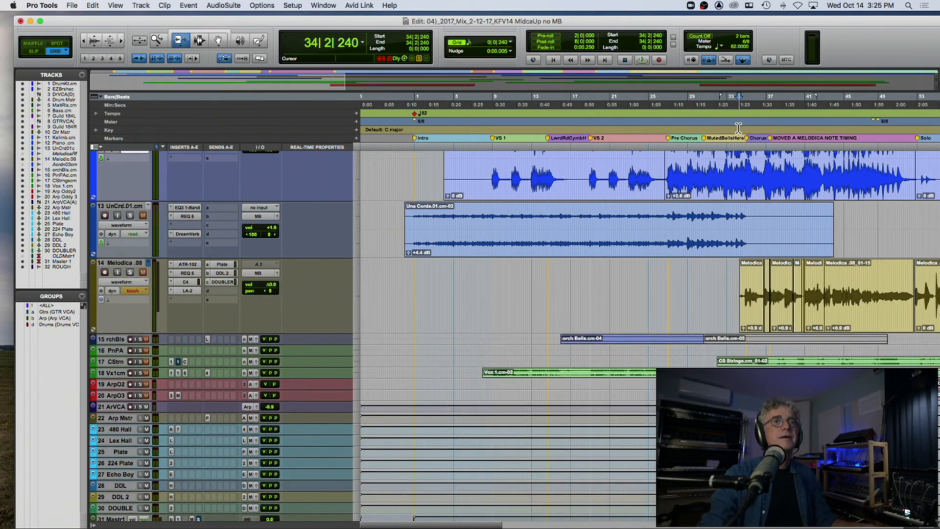
pyautogui.press('space')
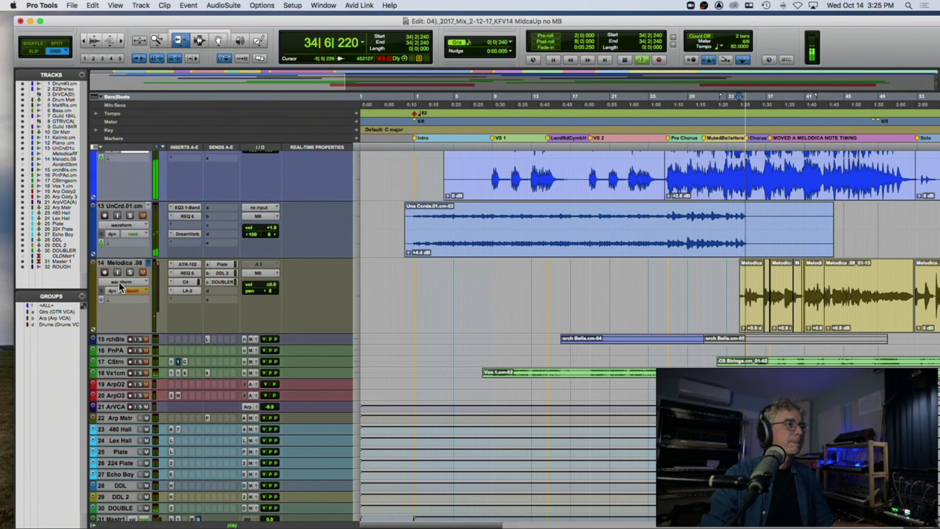
pyautogui.click(130, 273)
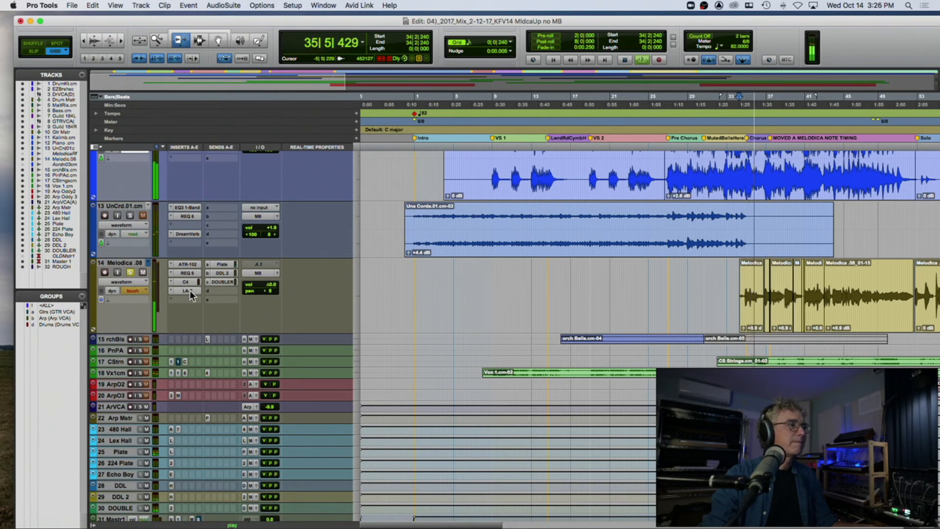
# Step: Bypass Melodica's ATR-102, REQ 6, C4 and LA-2 inserts and mute its Plate, DDL 2 and DOUBLER sends during playback
pyautogui.keyDown('super'); pyautogui.click(190, 263); pyautogui.keyUp('super')
pyautogui.keyDown('super'); pyautogui.click(190, 273); pyautogui.keyUp('super')
pyautogui.keyDown('super'); pyautogui.click(188, 282); pyautogui.keyUp('super')
pyautogui.keyDown('super'); pyautogui.click(186, 290); pyautogui.keyUp('super')
pyautogui.keyDown('super'); pyautogui.click(223, 265); pyautogui.keyUp('super')
pyautogui.keyDown('super'); pyautogui.click(222, 273); pyautogui.keyUp('super')
pyautogui.keyDown('super'); pyautogui.click(225, 282); pyautogui.keyUp('super')
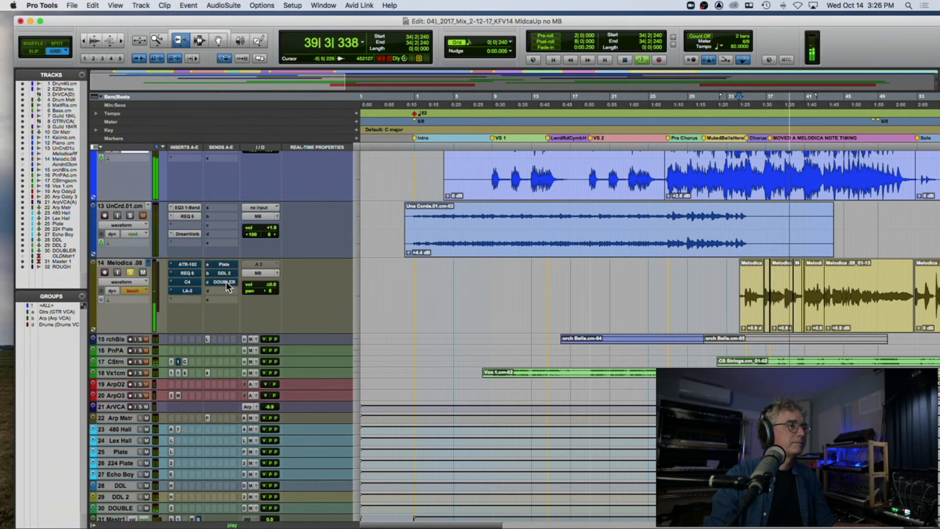
# Step: Re-enable Melodica's ATR-102, REQ 6 and C4 inserts one at a time, reviewing each plug-in's settings, and stop playback
pyautogui.click(187, 265)
pyautogui.keyDown('super'); pyautogui.click(187, 265); pyautogui.keyUp('super')
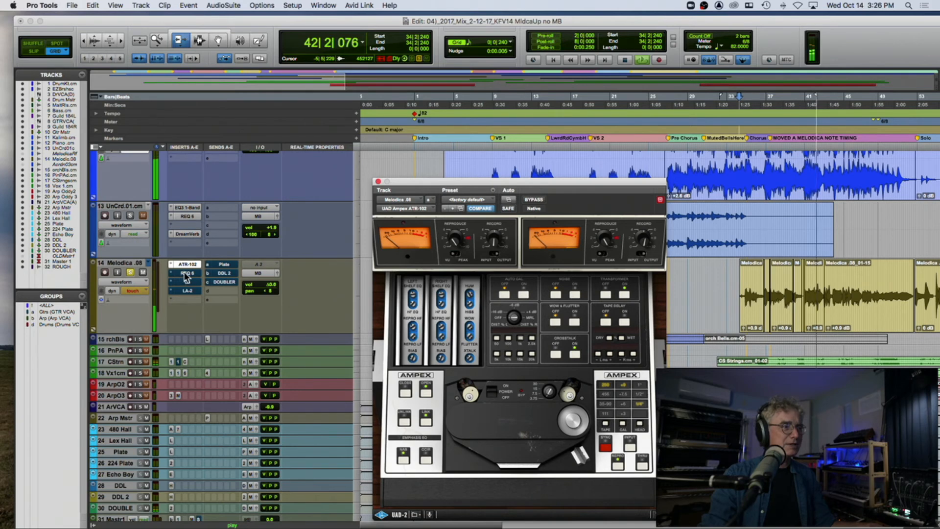
pyautogui.keyDown('super'); pyautogui.click(186, 273); pyautogui.keyUp('super')
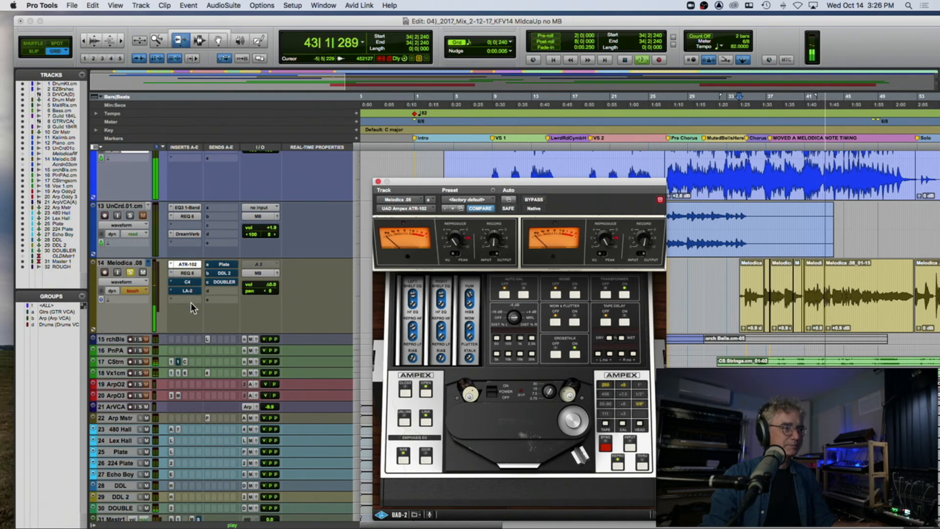
pyautogui.click(191, 271)
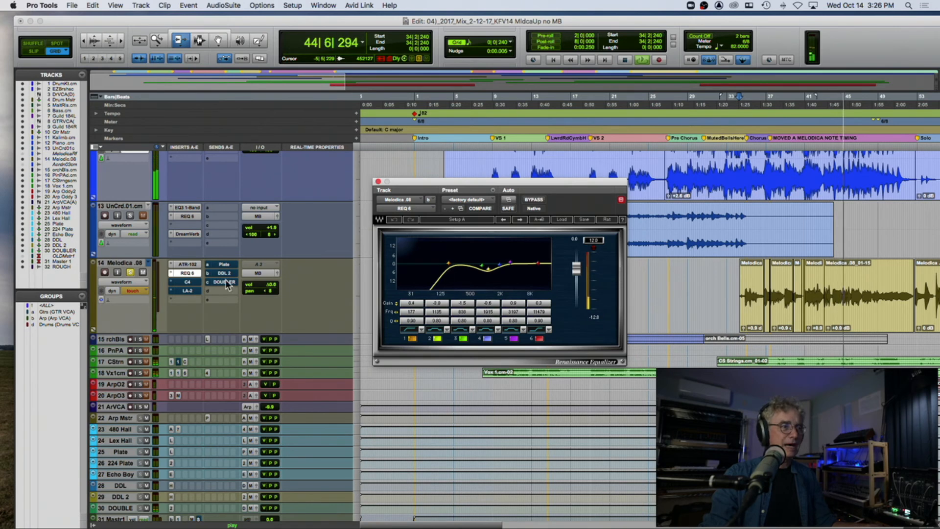
pyautogui.click(190, 284)
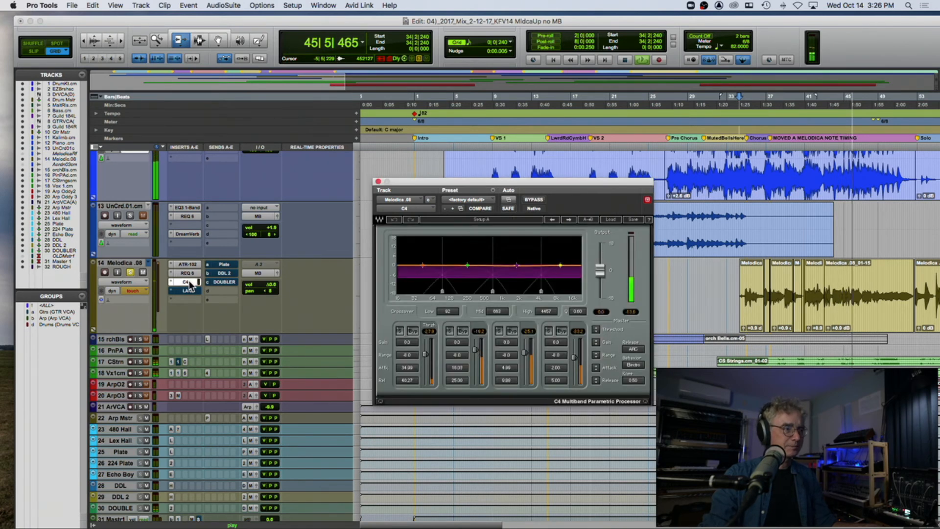
pyautogui.press('space')
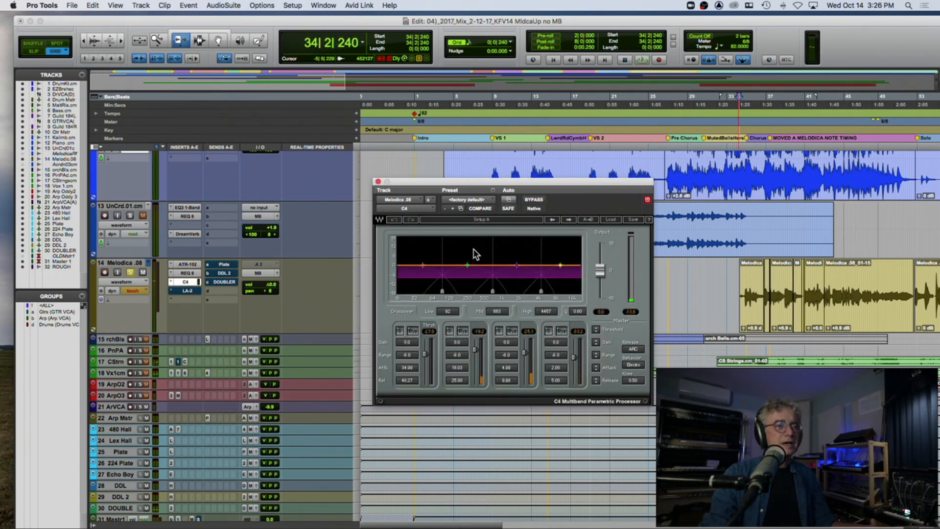
# Step: Review Melodica's re-enabled LA-2 during playback, close its window, and unmute the Plate, DDL 2 and DOUBLER sends while listening from bar 34
pyautogui.click(188, 291)
pyautogui.press('space')
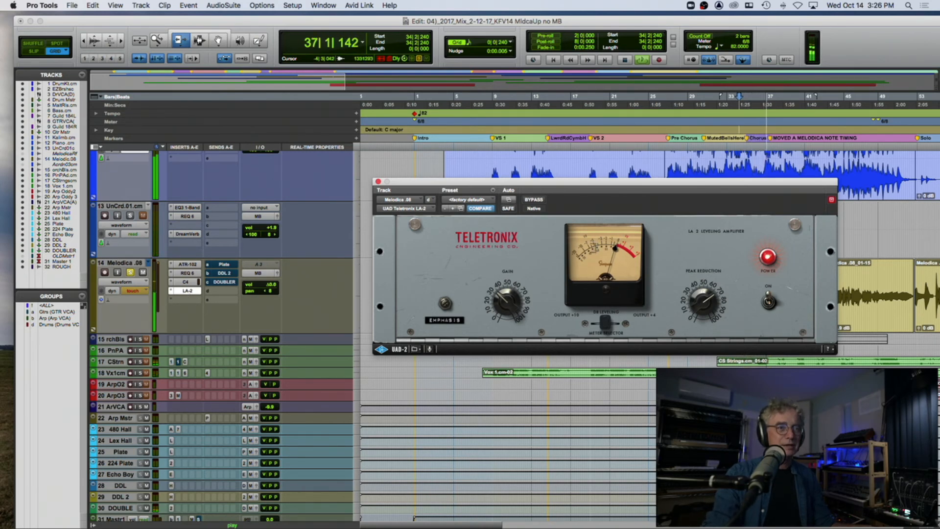
pyautogui.click(378, 182)
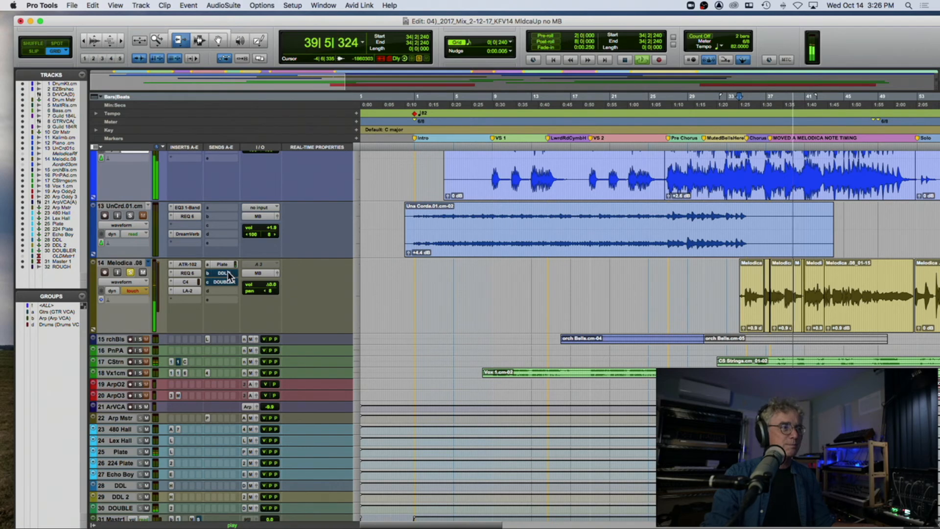
pyautogui.press('space')
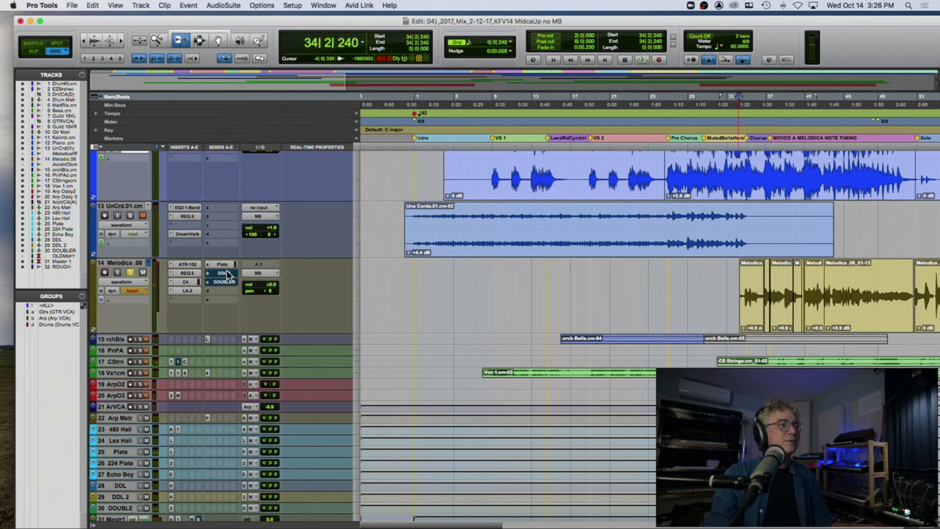
pyautogui.press('space')
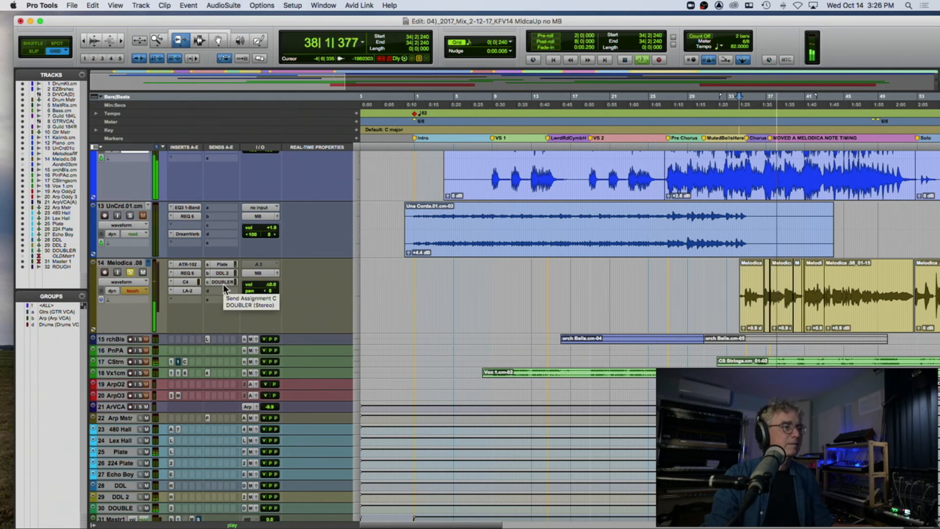
# Step: Mute all three Melodica sends and bypass its four inserts again to hear the unprocessed sound
pyautogui.keyDown('super'); pyautogui.click(223, 281); pyautogui.keyUp('super')
pyautogui.keyDown('super'); pyautogui.click(223, 273); pyautogui.keyUp('super')
pyautogui.keyDown('super'); pyautogui.click(223, 265); pyautogui.keyUp('super')
pyautogui.keyDown('super'); pyautogui.click(188, 264); pyautogui.keyUp('super')
pyautogui.keyDown('super'); pyautogui.click(186, 272); pyautogui.keyUp('super')
pyautogui.keyDown('super'); pyautogui.click(186, 282); pyautogui.keyUp('super')
pyautogui.keyDown('super'); pyautogui.click(185, 290); pyautogui.keyUp('super')
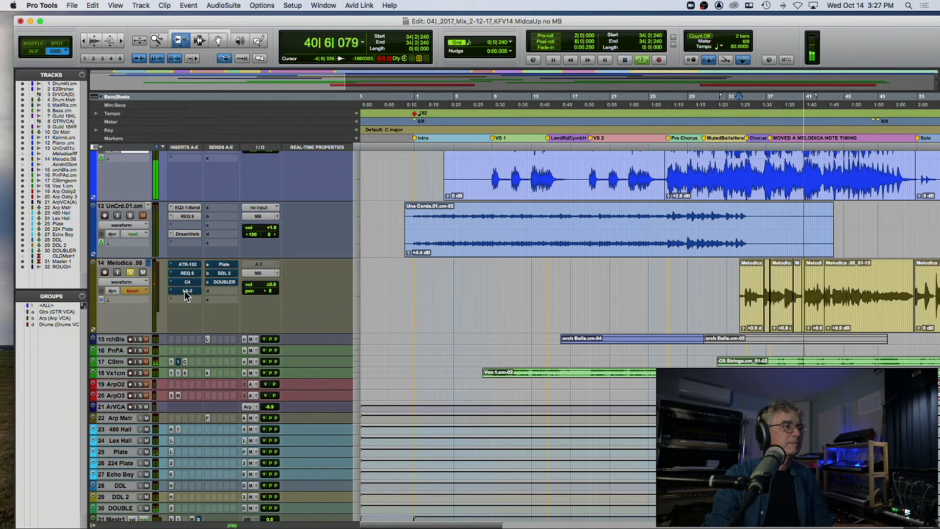
# Step: Reactivate Melodica's four inserts and three sends to hear the processed sound, and stop playback
pyautogui.keyDown('super'); pyautogui.click(184, 291); pyautogui.keyUp('super')
pyautogui.keyDown('super'); pyautogui.click(186, 282); pyautogui.keyUp('super')
pyautogui.keyDown('super'); pyautogui.click(187, 274); pyautogui.keyUp('super')
pyautogui.keyDown('super'); pyautogui.click(188, 265); pyautogui.keyUp('super')
pyautogui.keyDown('super'); pyautogui.click(224, 265); pyautogui.keyUp('super')
pyautogui.keyDown('super'); pyautogui.click(224, 273); pyautogui.keyUp('super')
pyautogui.keyDown('super'); pyautogui.click(224, 282); pyautogui.keyUp('super')
pyautogui.press('space')
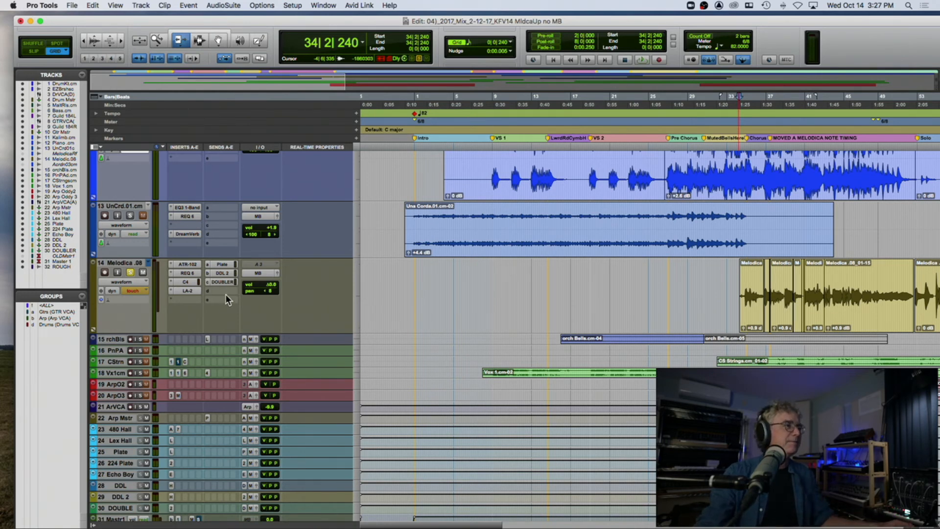
# Step: Unsolo Melodica and enlarge the CStrings and Vox 1 tracks
pyautogui.scroll(-3, 172, 317)
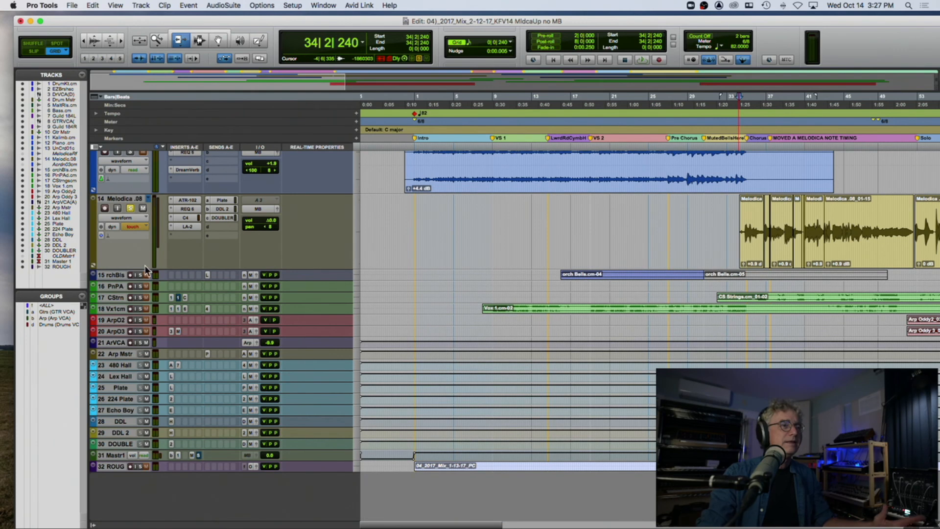
pyautogui.click(140, 297)
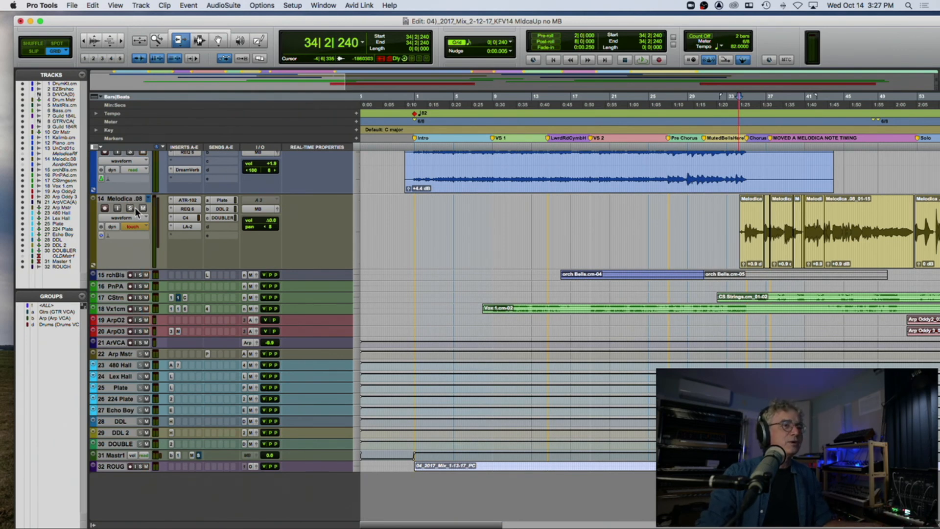
pyautogui.moveTo(119, 300); pyautogui.dragTo(119, 384)
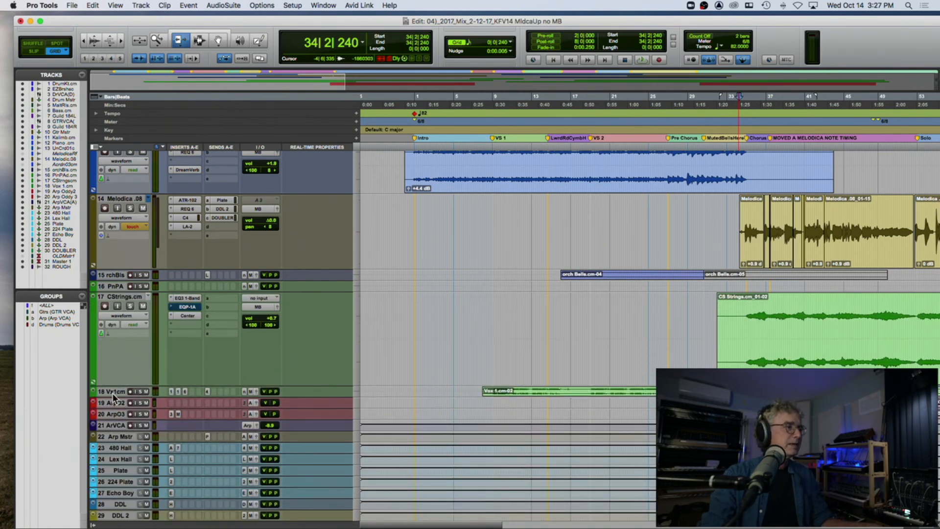
pyautogui.moveTo(112, 396); pyautogui.dragTo(120, 438)
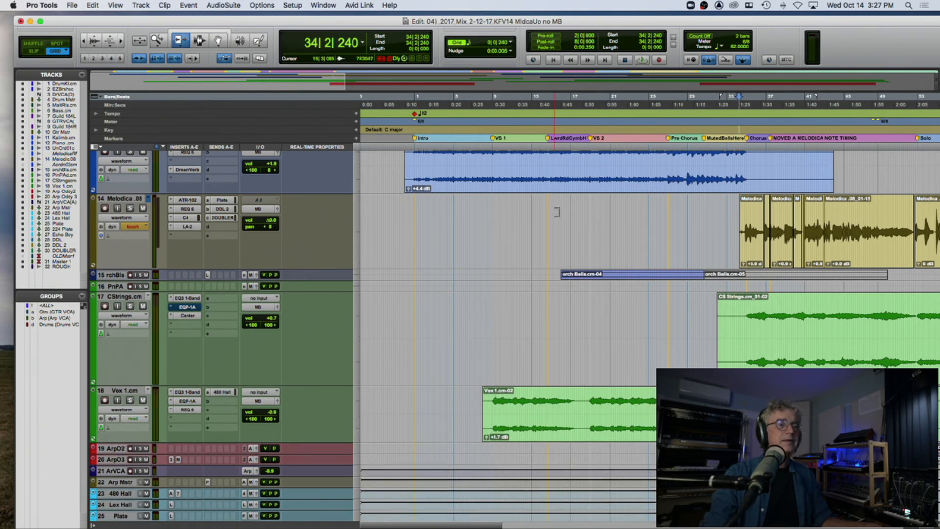
# Step: Solo Vox 1 and play from bar 10, adding the Piano track to the solo for a second playback
pyautogui.click(506, 127)
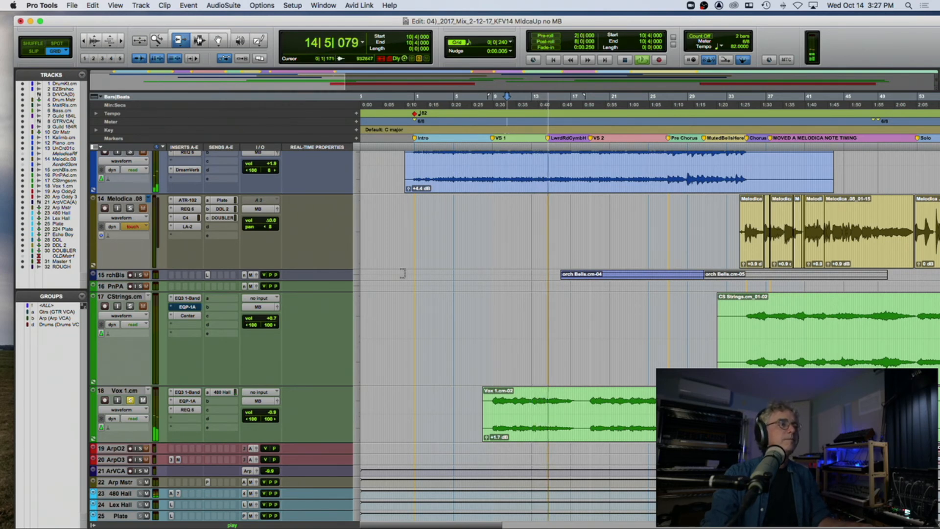
pyautogui.press('space')
pyautogui.scroll(3, 515, 224)
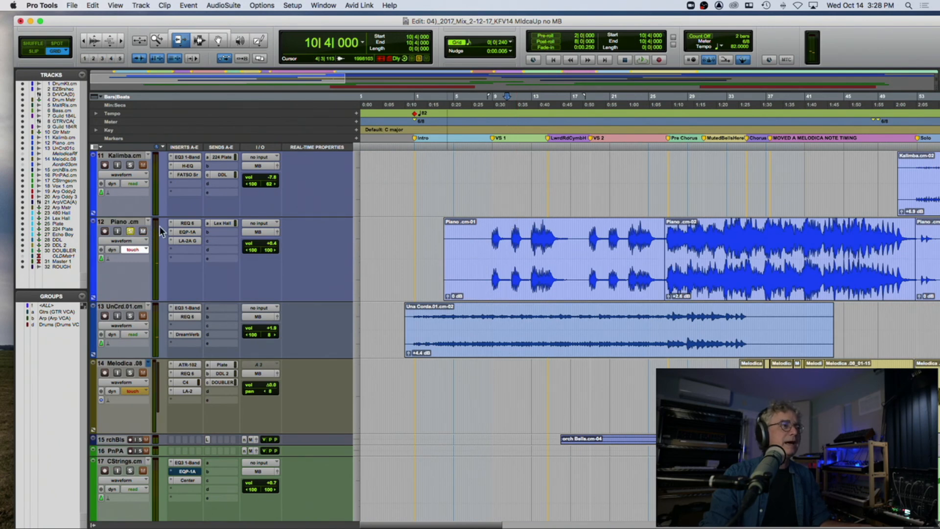
pyautogui.press('space')
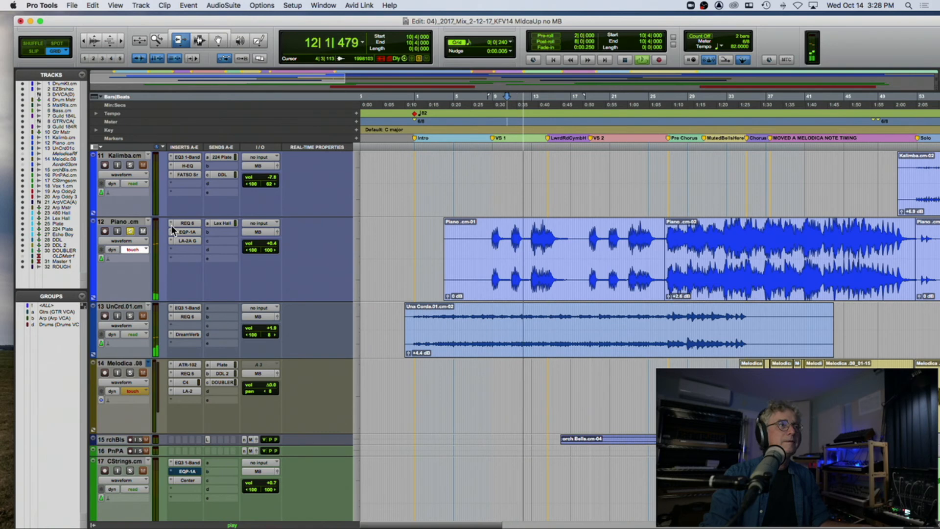
pyautogui.press('space')
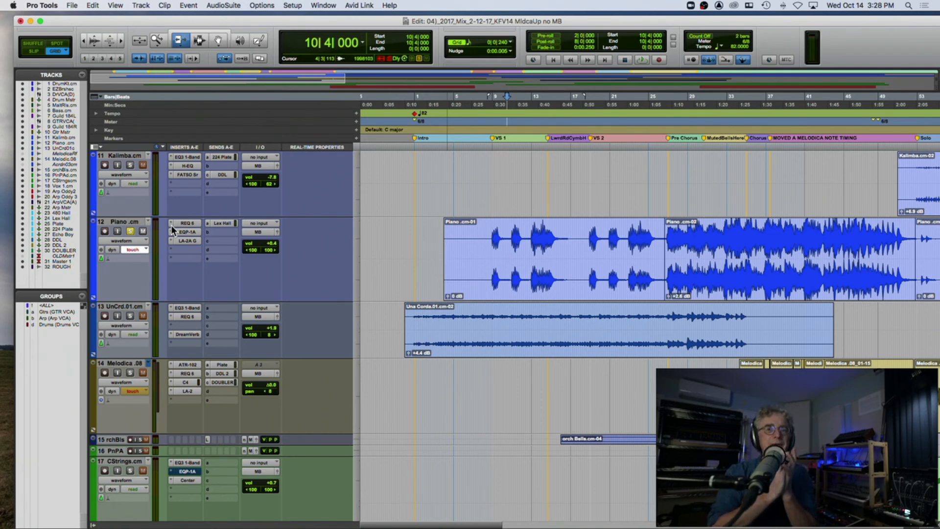
# Step: Replay Vox 1 and Piano from bar 10, adding Una Corda to the solo for another playback
pyautogui.press('space')
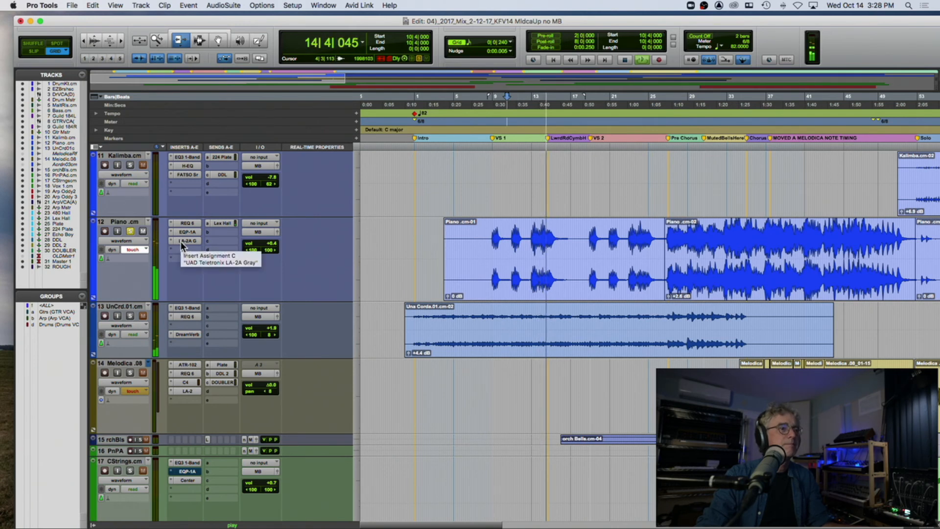
pyautogui.press('space')
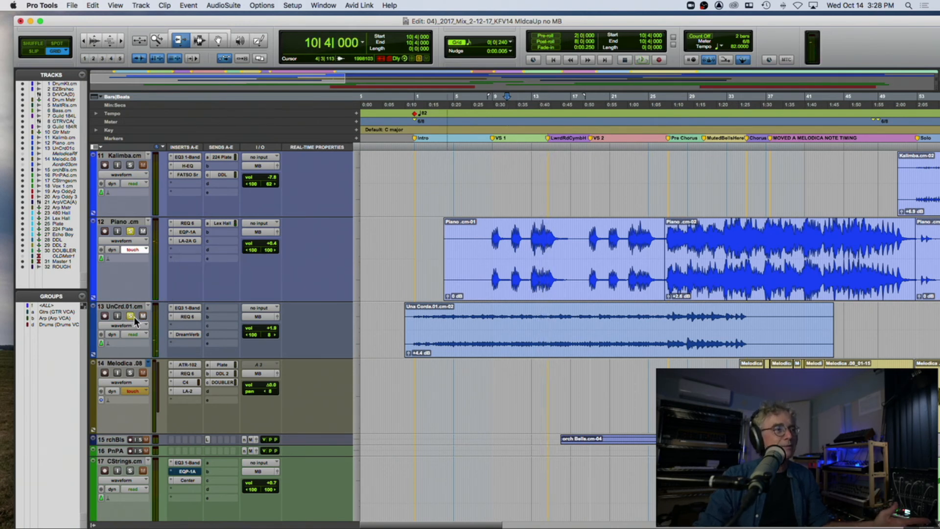
pyautogui.press('space')
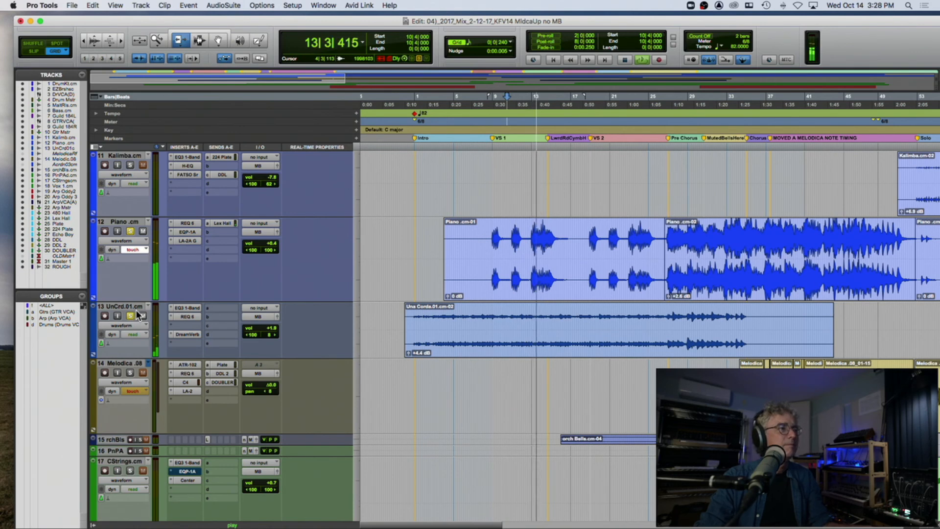
pyautogui.press('space')
# Step: Add Bass to the solo and play from bar 10, then replay from bar 18 near the VS 2 marker
pyautogui.scroll(15, 145, 302)
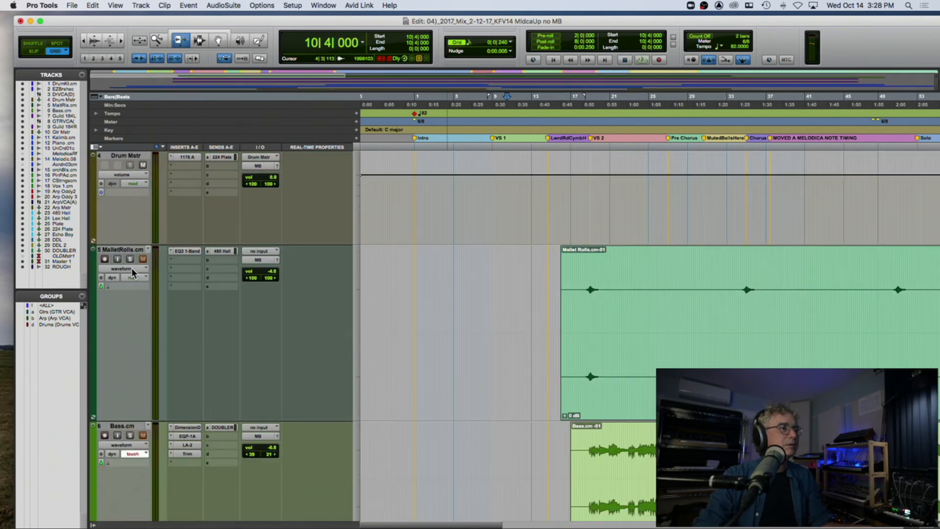
pyautogui.press('space')
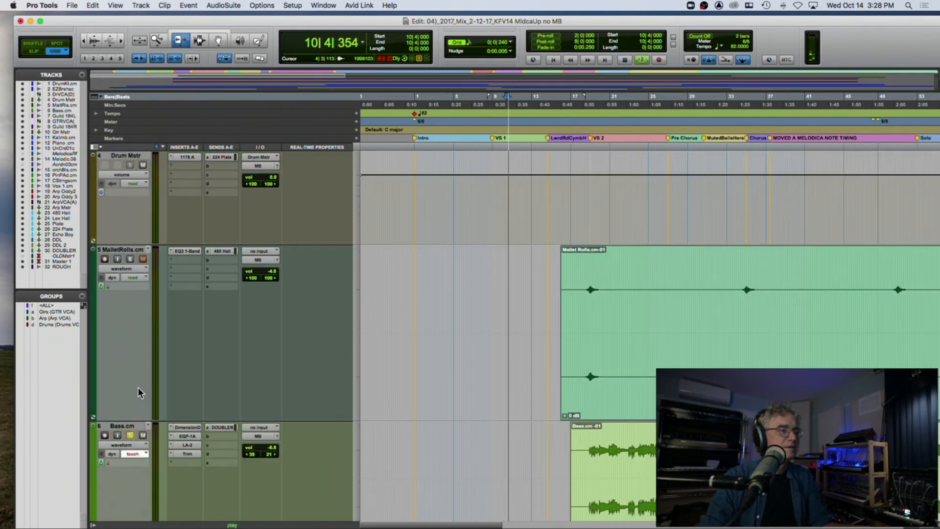
pyautogui.scroll(-15, 137, 387)
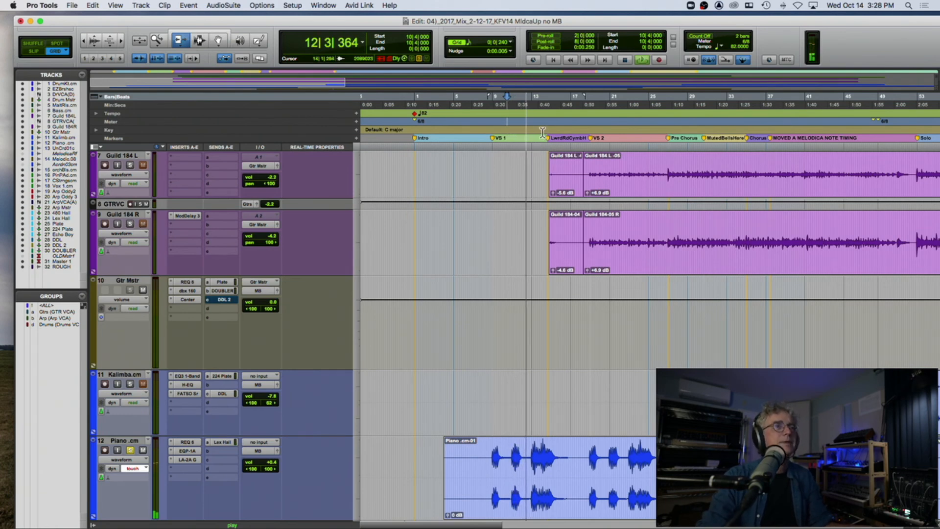
pyautogui.scroll(3, 485, 193)
pyautogui.press('space')
pyautogui.press('space')
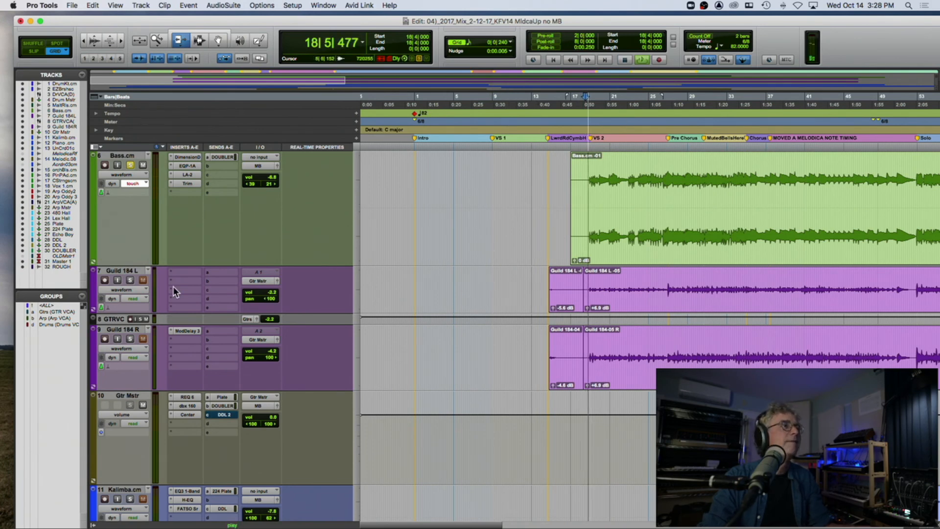
# Step: Add the guitars to the solo through GTR VCA and Guild 184 R during playback
pyautogui.click(131, 280)
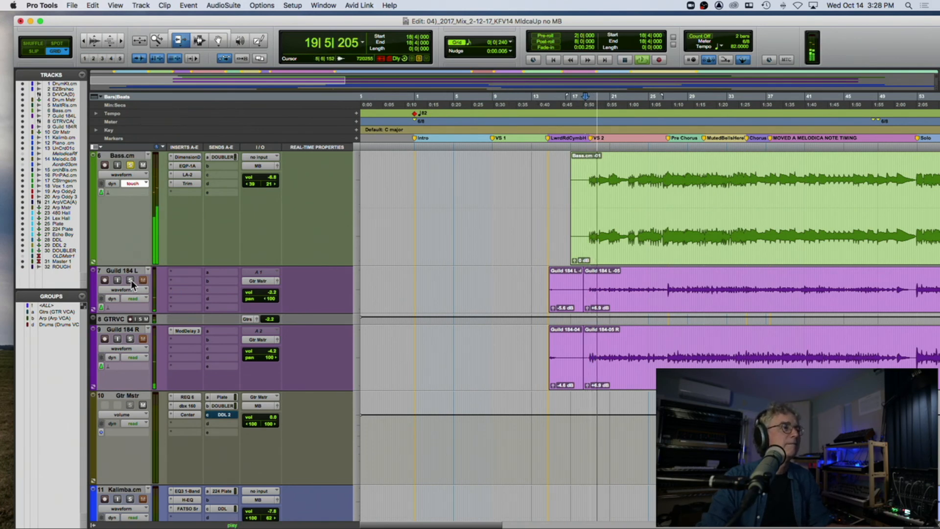
pyautogui.click(139, 319)
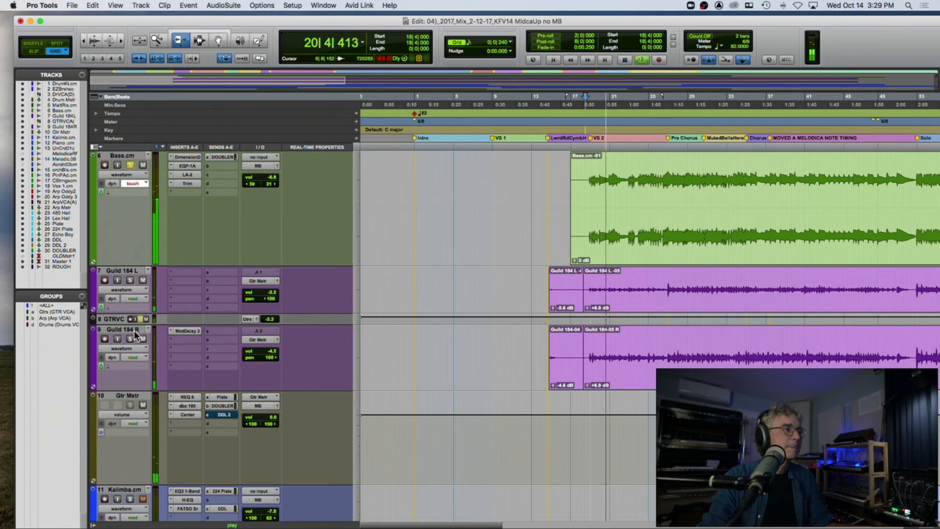
pyautogui.click(130, 340)
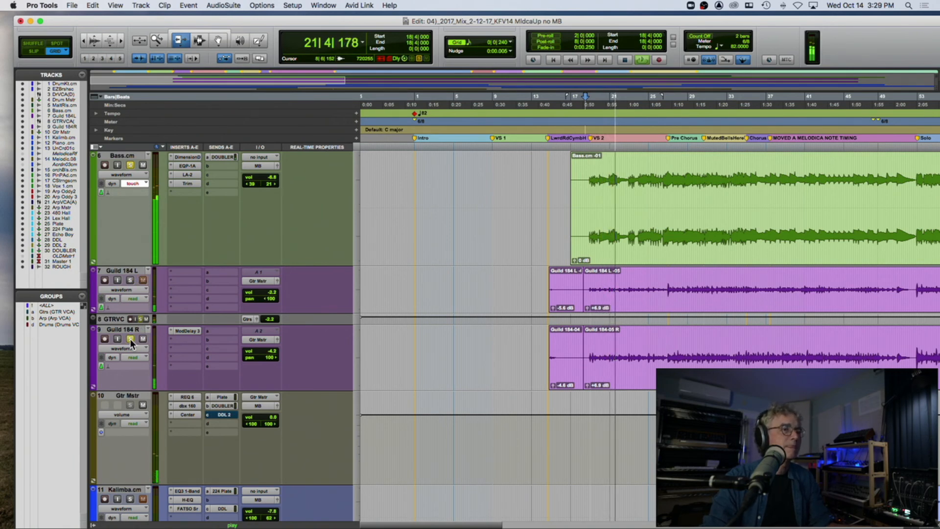
# Step: Move the GTR VCA track below Guild 184 R and enlarge it, unsolo Guild 184 R and stop playback
pyautogui.moveTo(118, 321); pyautogui.dragTo(118, 370)
pyautogui.moveTo(119, 316); pyautogui.dragTo(124, 427)
pyautogui.click(129, 327)
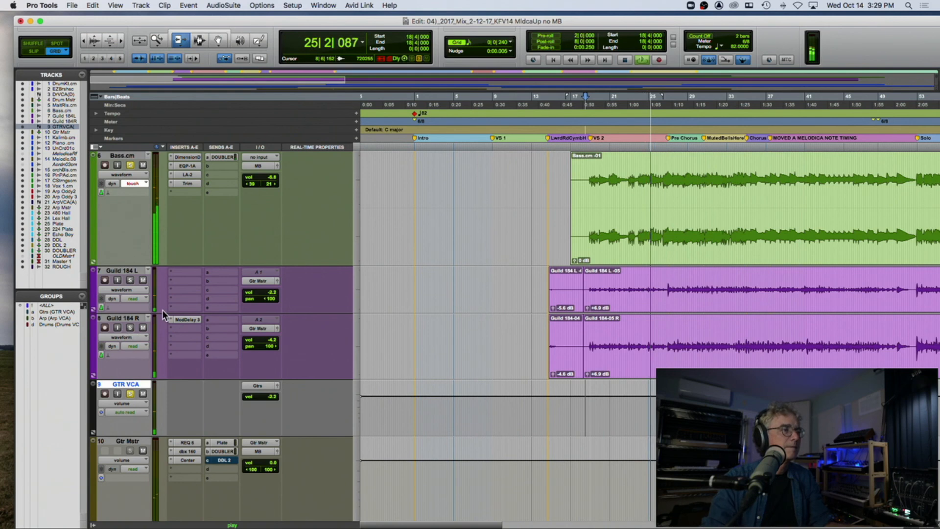
pyautogui.press('space')
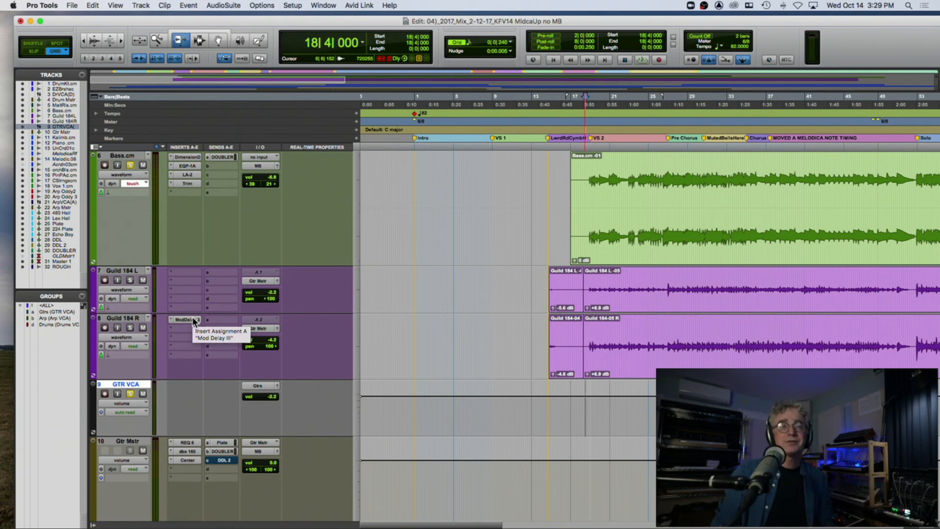
# Step: Unsolo GTR VCA, then solo CStrings and audition it from bar 39
pyautogui.click(130, 394)
pyautogui.scroll(-10, 188, 230)
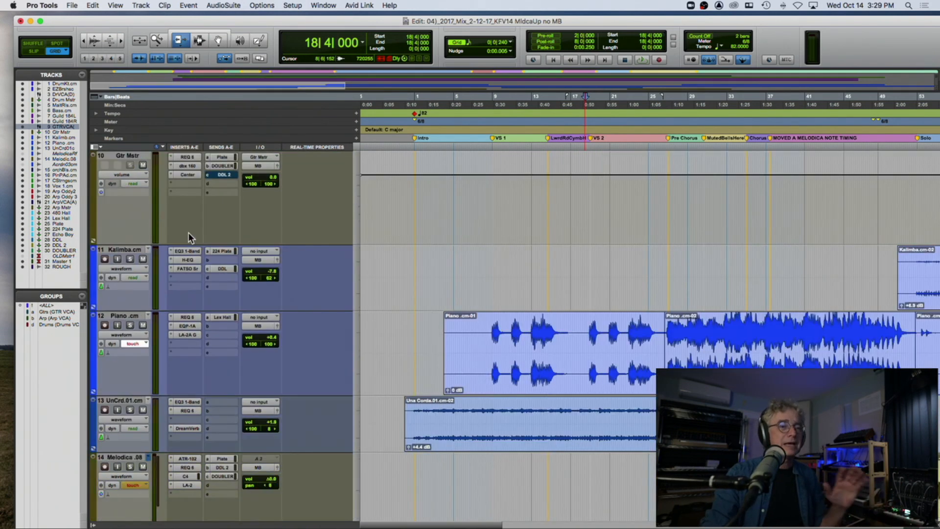
pyautogui.hscroll(10, 339, 245)
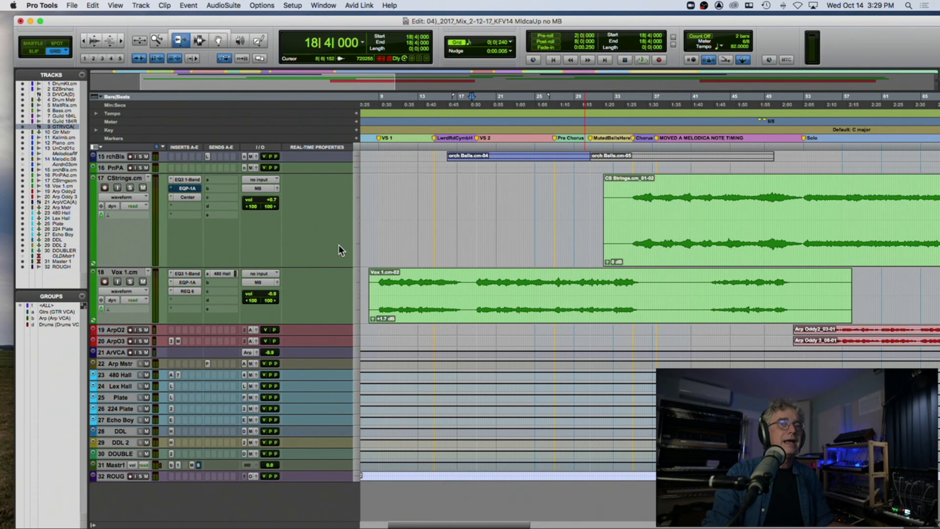
pyautogui.press('super+bracketleft')
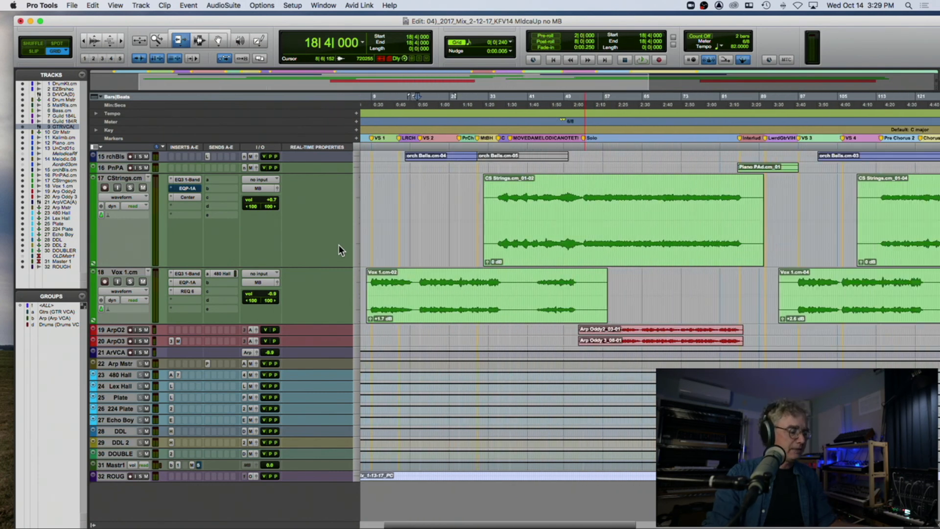
pyautogui.click(130, 187)
pyautogui.click(518, 132)
pyautogui.press('space')
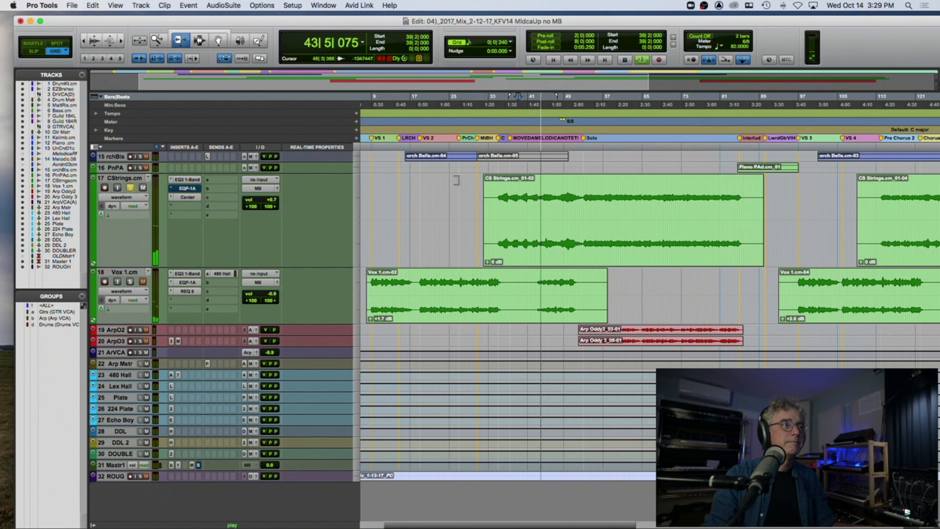
pyautogui.scroll(2, 198, 185)
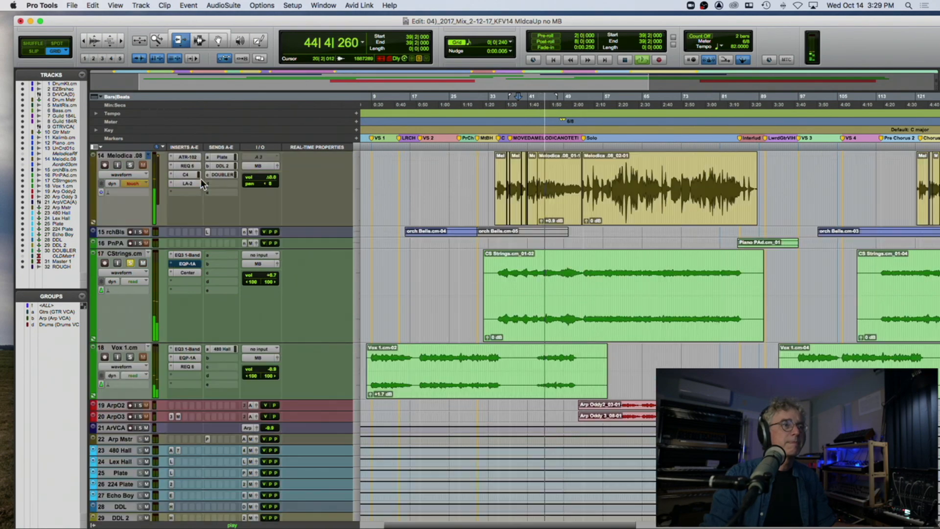
pyautogui.press('space')
# Step: Replay from bar 39 with Bass and CStrings soloed, and stop playback
pyautogui.scroll(10, 263, 203)
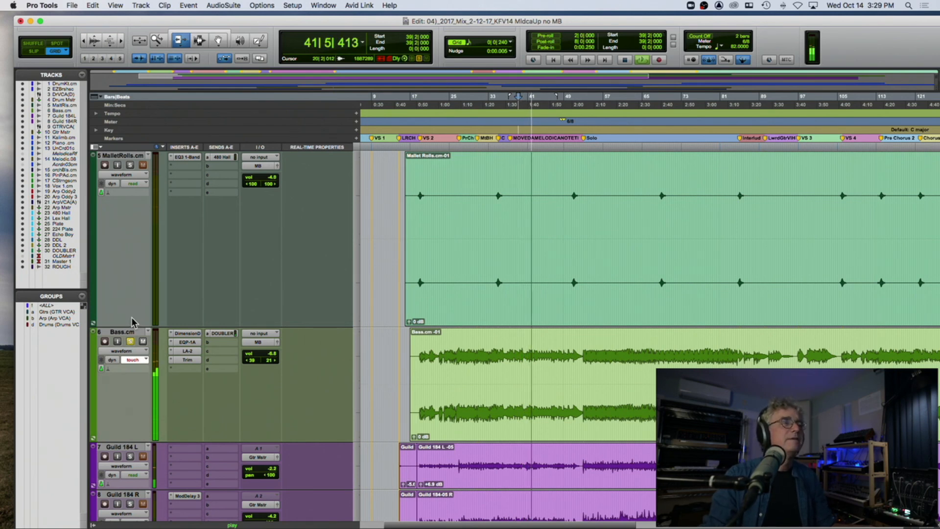
pyautogui.scroll(-5, 132, 318)
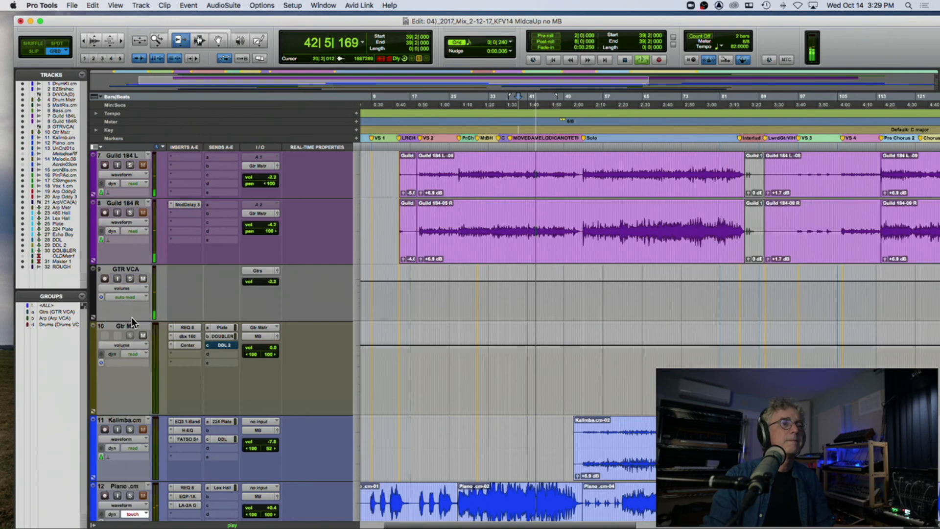
pyautogui.scroll(-10, 132, 318)
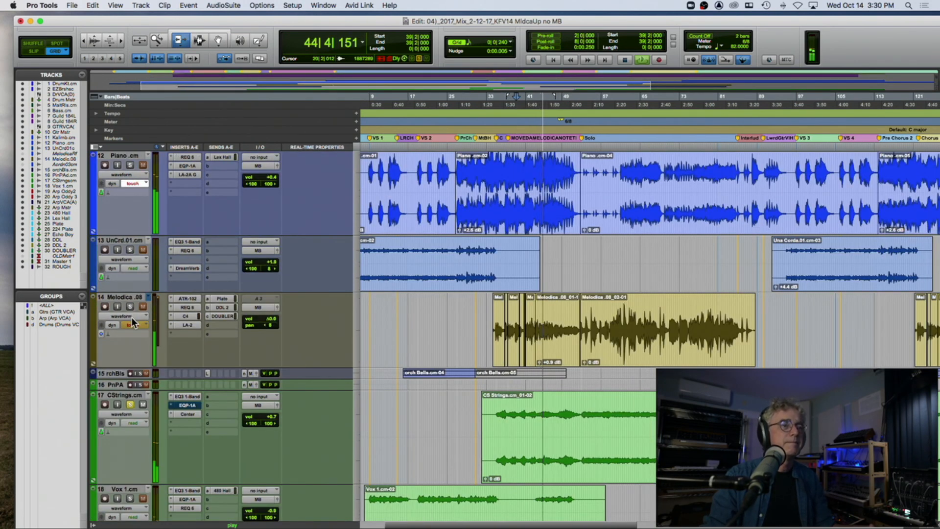
pyautogui.press('space')
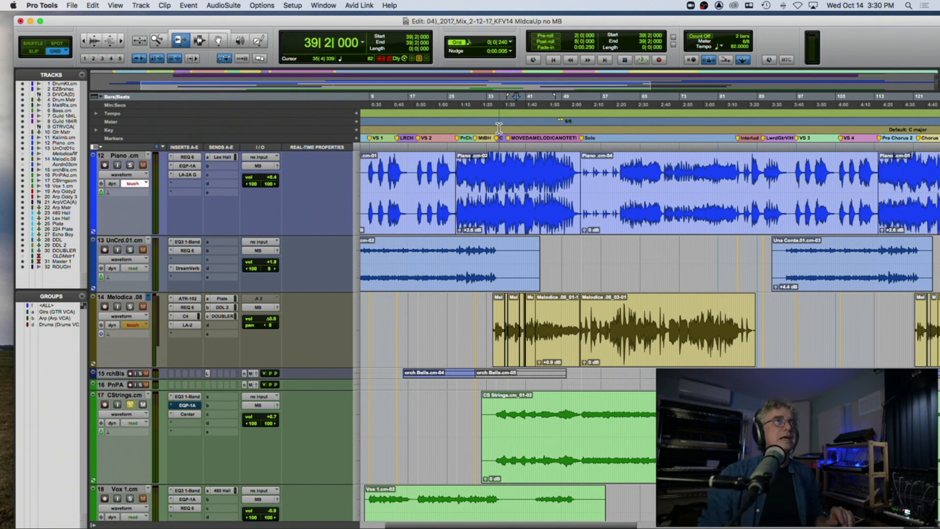
# Step: Unsolo CStrings, solo the Arp VCA and play from the Solo marker at bar 53
pyautogui.scroll(-3, 463, 206)
pyautogui.scroll(-5, 463, 205)
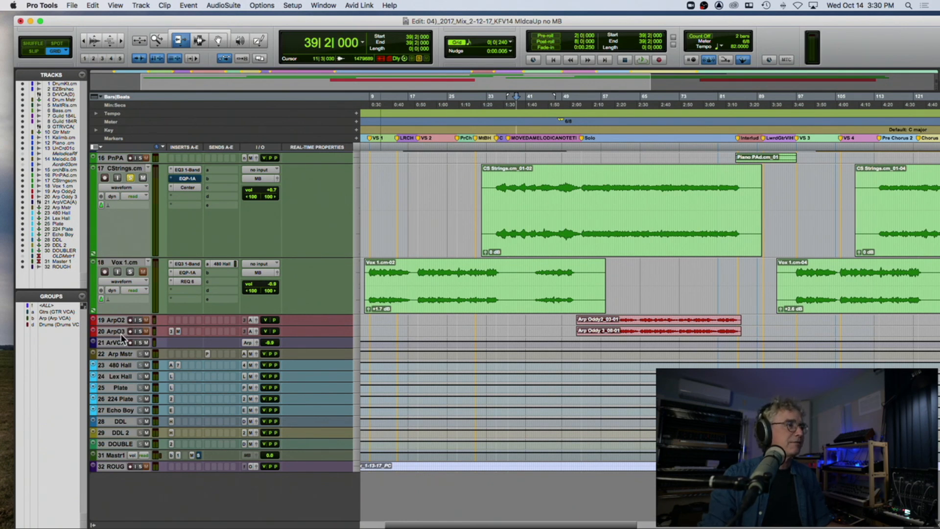
pyautogui.click(141, 342)
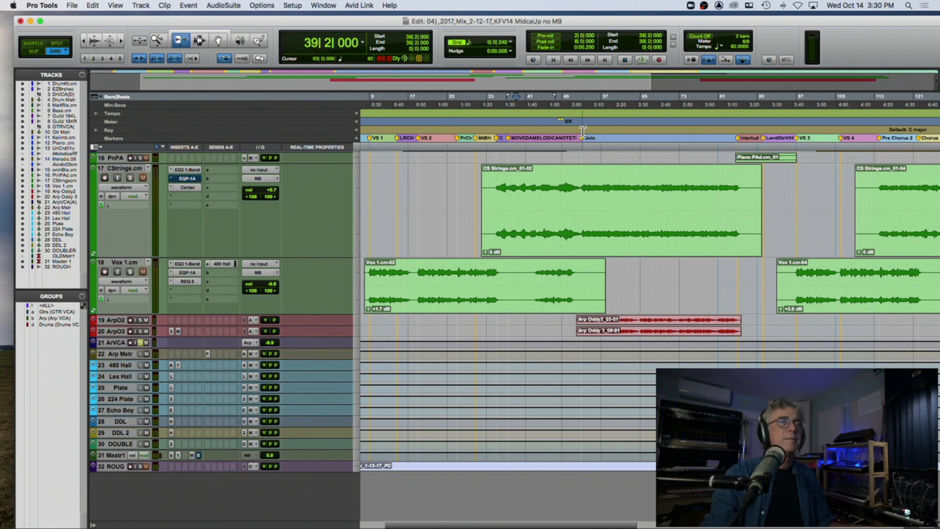
pyautogui.press('space')
pyautogui.press('t')
pyautogui.press('t')
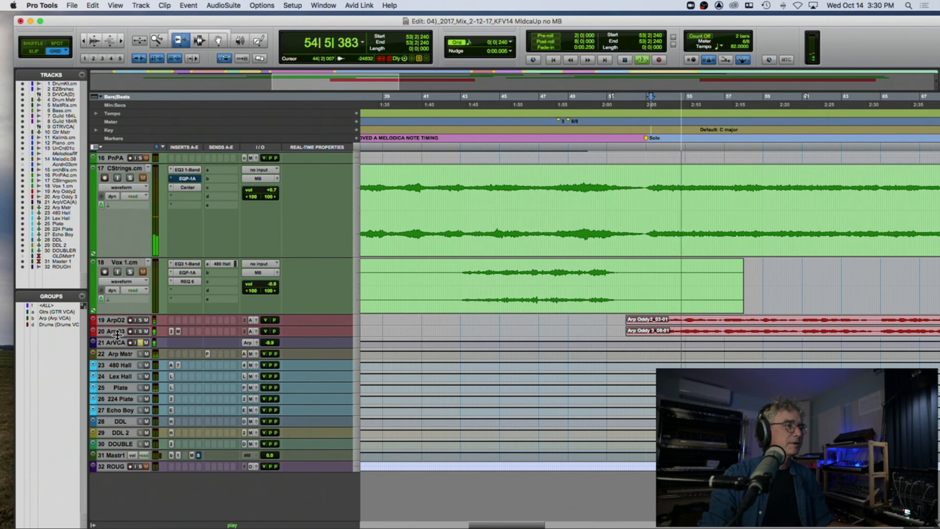
# Step: Enlarge the Arp Oddy2 and Arp Oddy 3 tracks and inspect their waveforms up close during playback
pyautogui.moveTo(115, 334); pyautogui.dragTo(114, 384)
pyautogui.moveTo(118, 325); pyautogui.dragTo(120, 380)
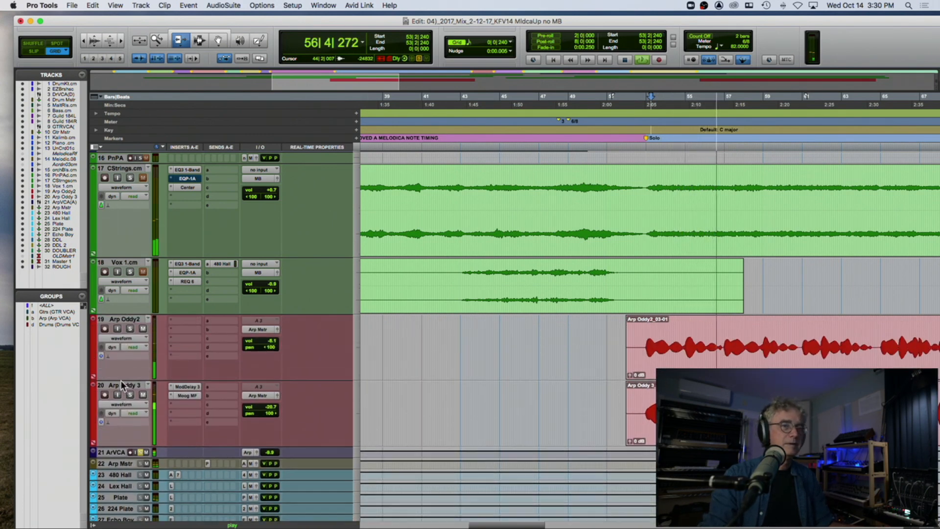
pyautogui.press('t')
pyautogui.press('t')
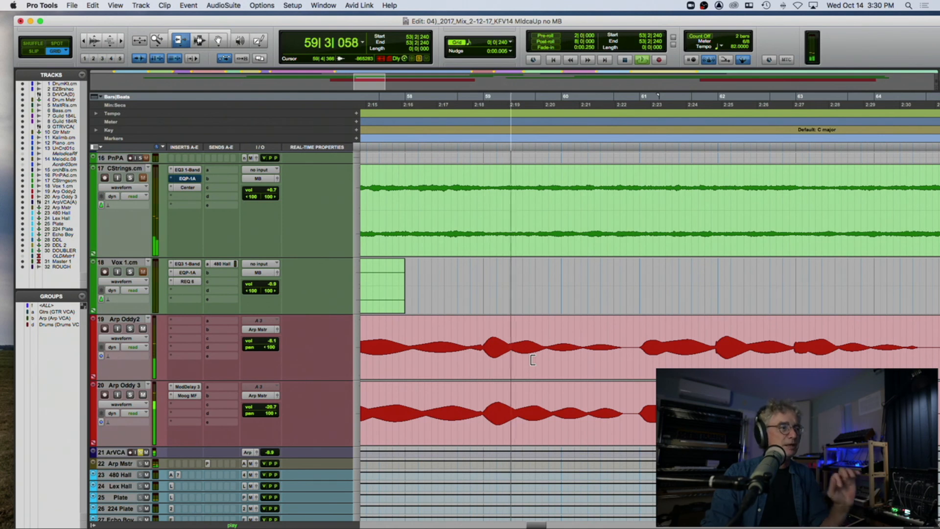
pyautogui.press('r')
pyautogui.press('r')
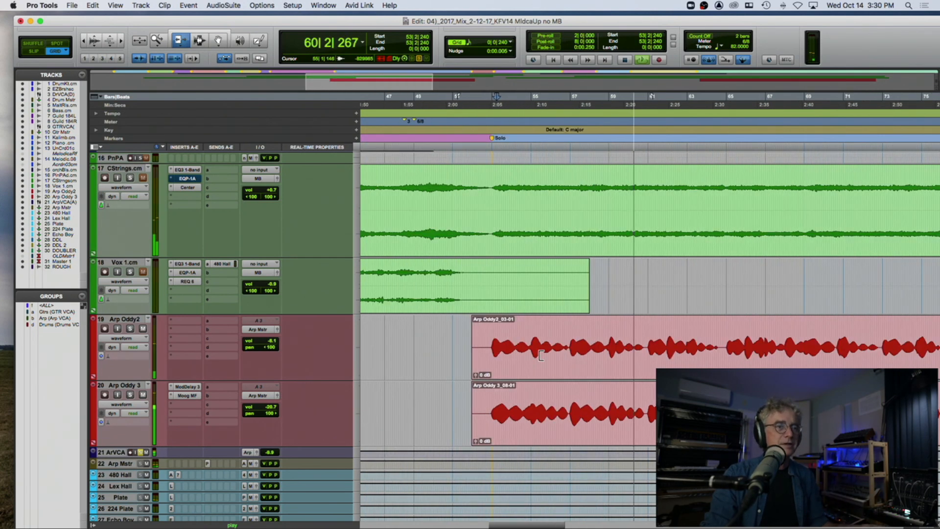
# Step: Add CStrings to the Arp VCA solo, listen to the combination and stop playback
pyautogui.click(129, 177)
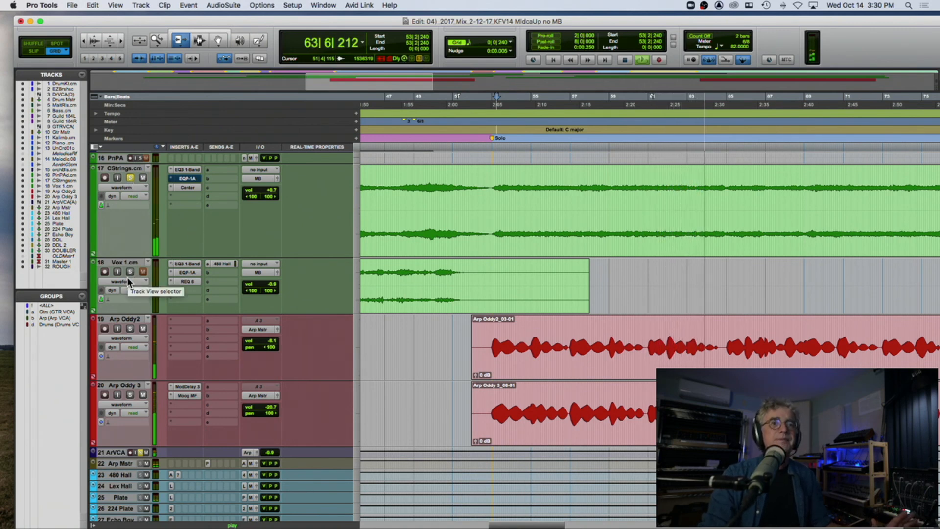
pyautogui.press('r')
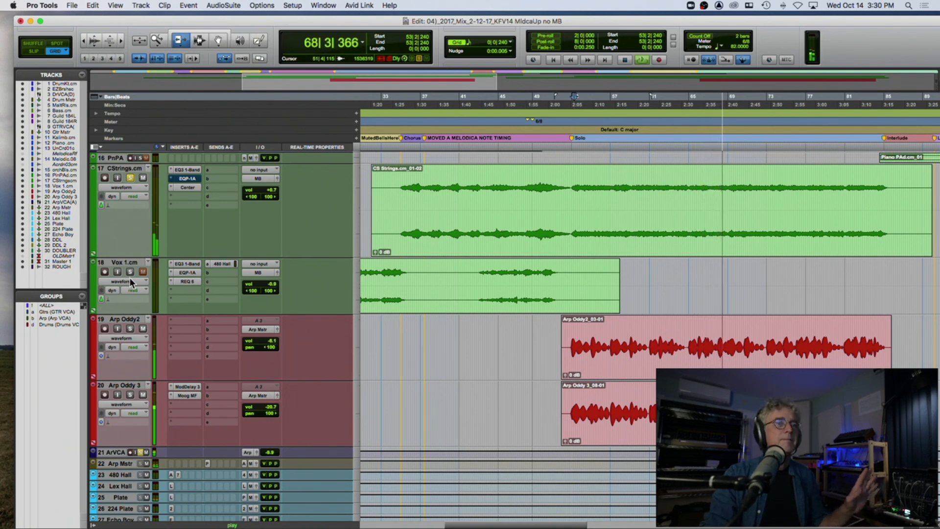
pyautogui.press('space')
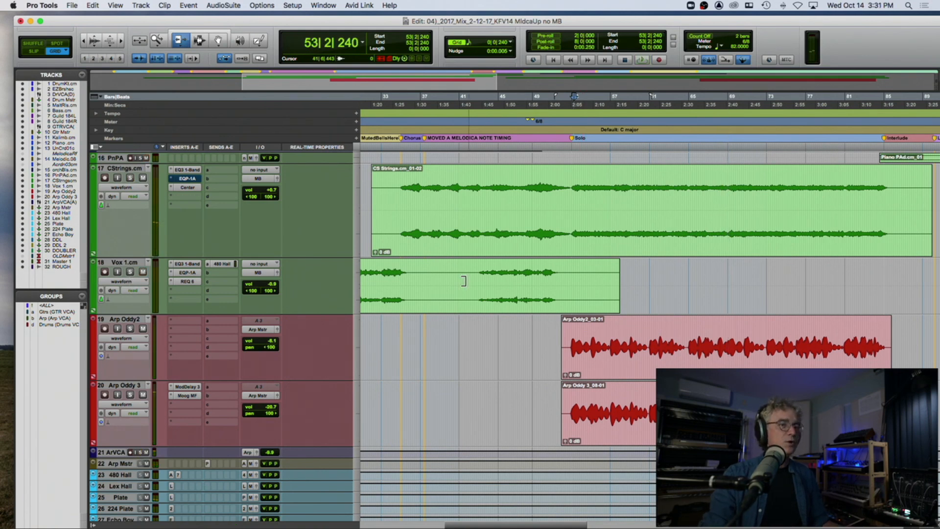
# Step: Play the unsoloed mix from bar 53, briefly soloing the Arp VCA for comparison
pyautogui.press('space')
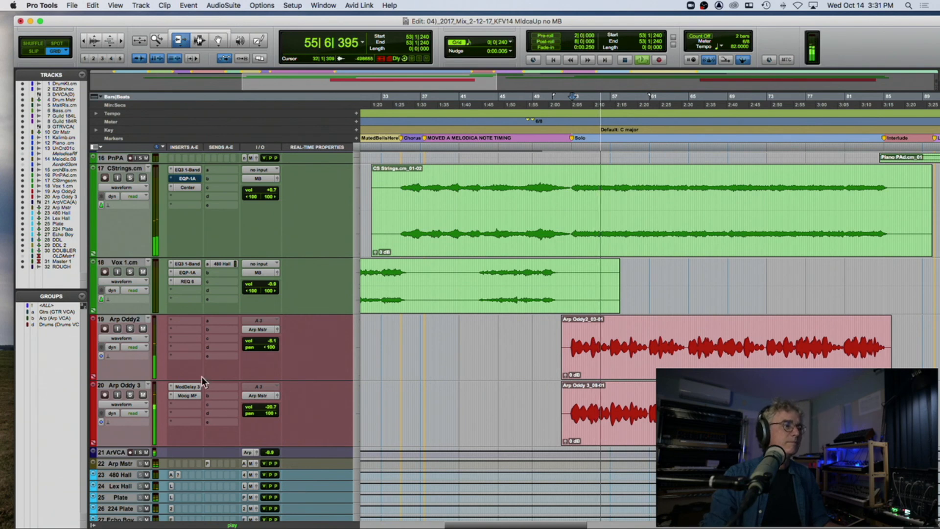
pyautogui.click(140, 452)
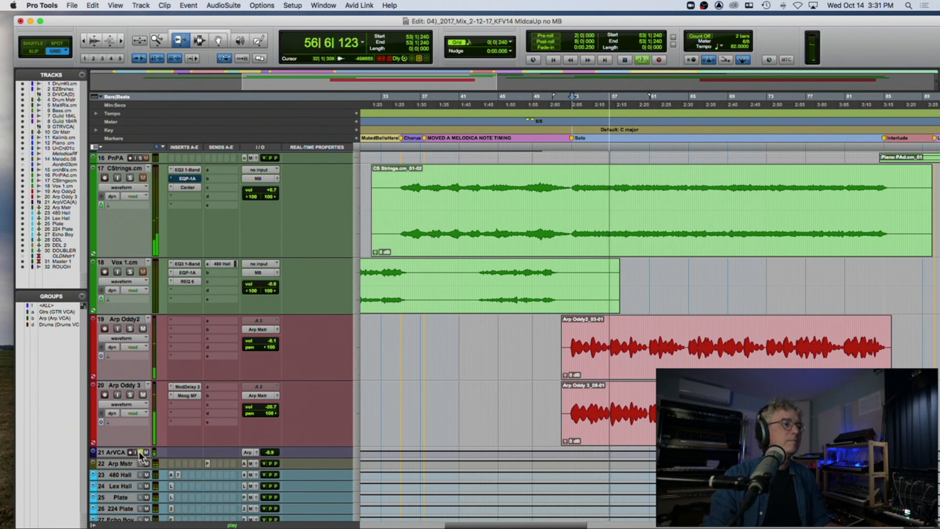
pyautogui.click(140, 452)
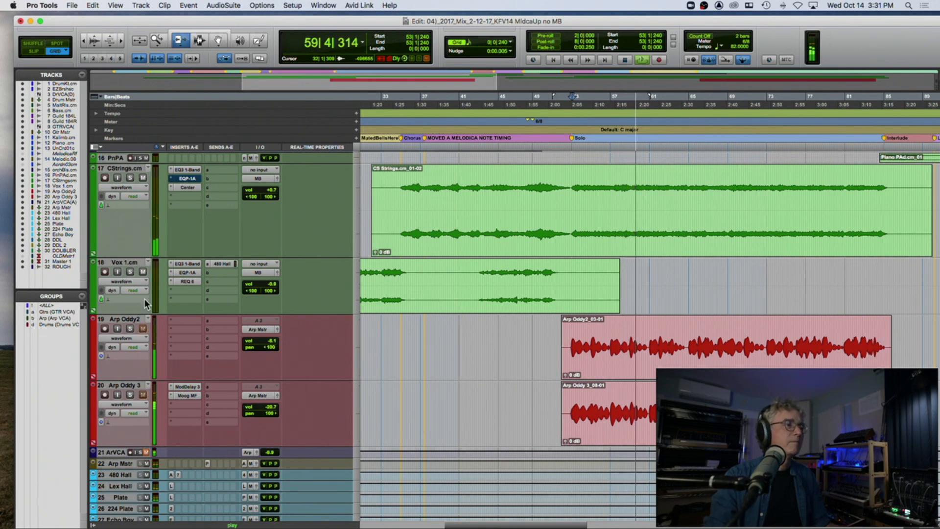
# Step: Mute Vox 1, switch the CStrings mute on and off, and unmute the Arp VCA during playback
pyautogui.click(143, 271)
pyautogui.click(143, 177)
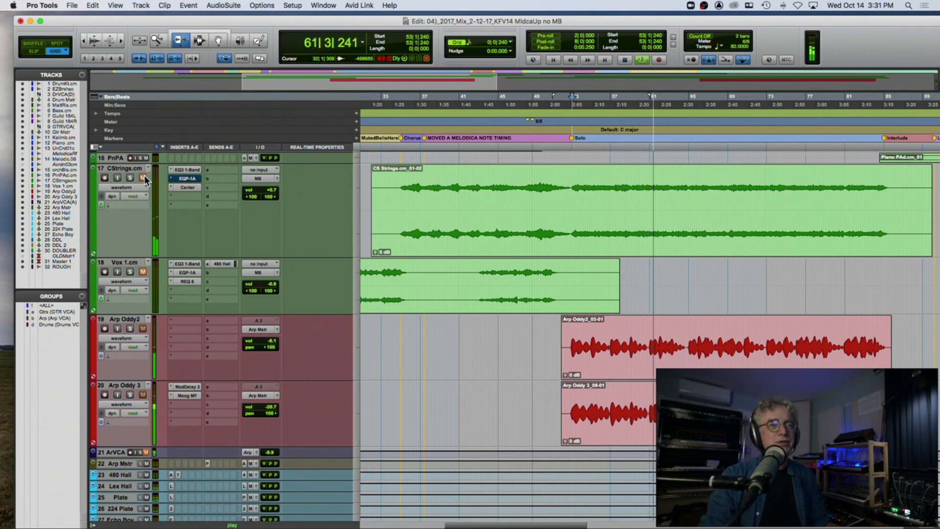
pyautogui.click(143, 177)
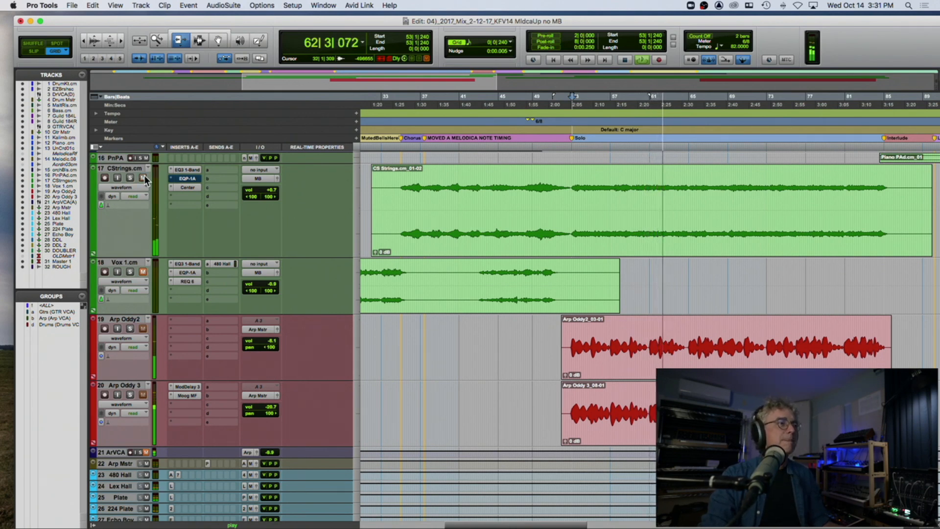
pyautogui.click(146, 451)
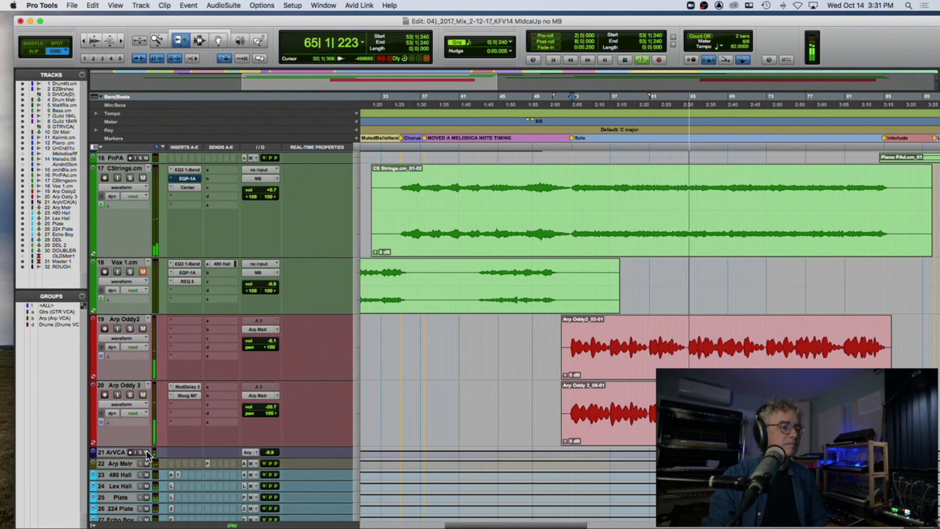
# Step: Set the playback start to bar 97 at the VS 3 marker, stop playback and return to the Piano track
pyautogui.press('r')
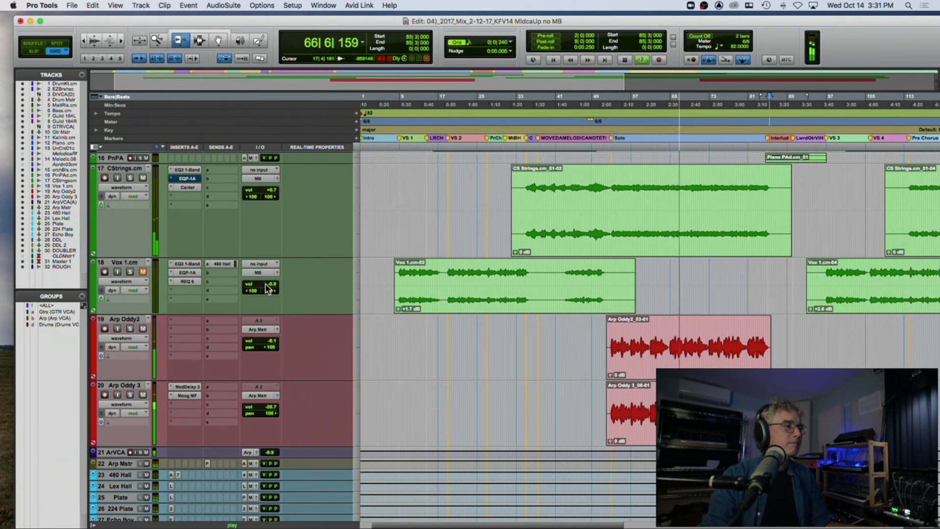
pyautogui.scroll(-5, 266, 284)
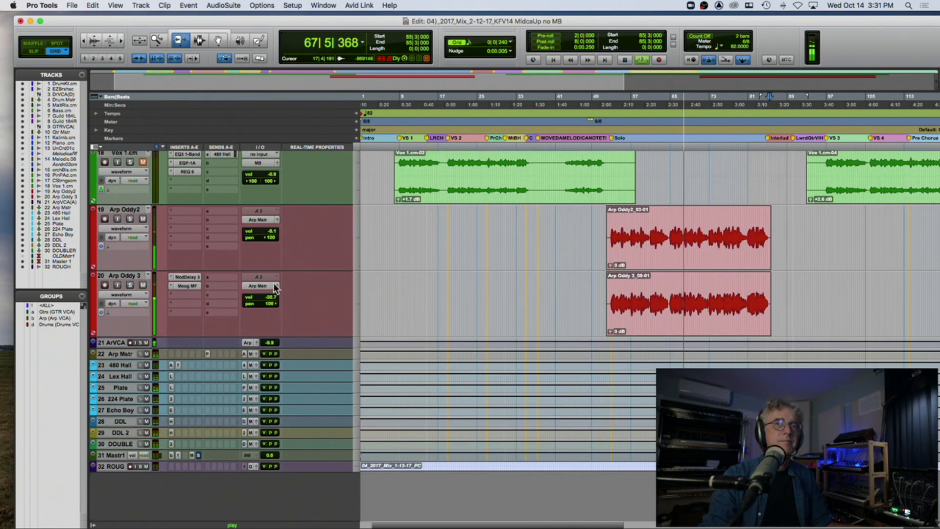
pyautogui.click(610, 125)
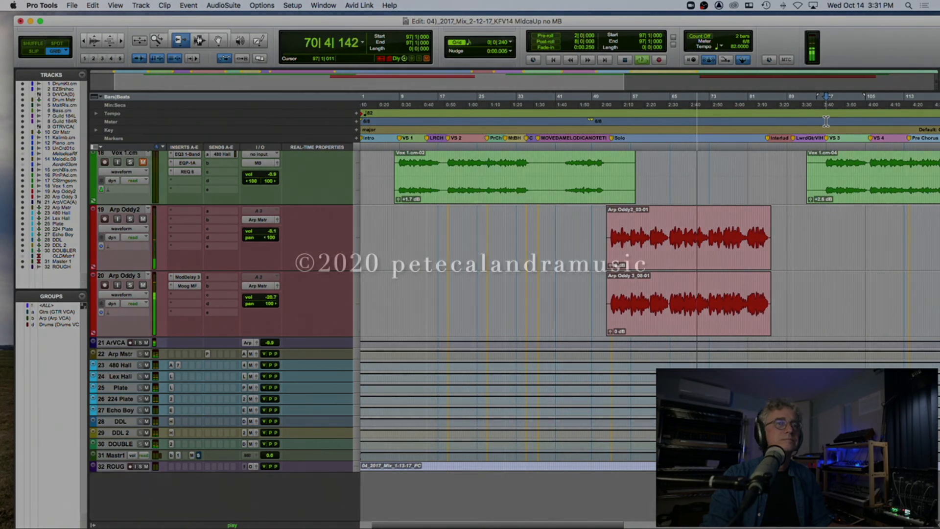
pyautogui.press('space')
pyautogui.scroll(1, 791, 168)
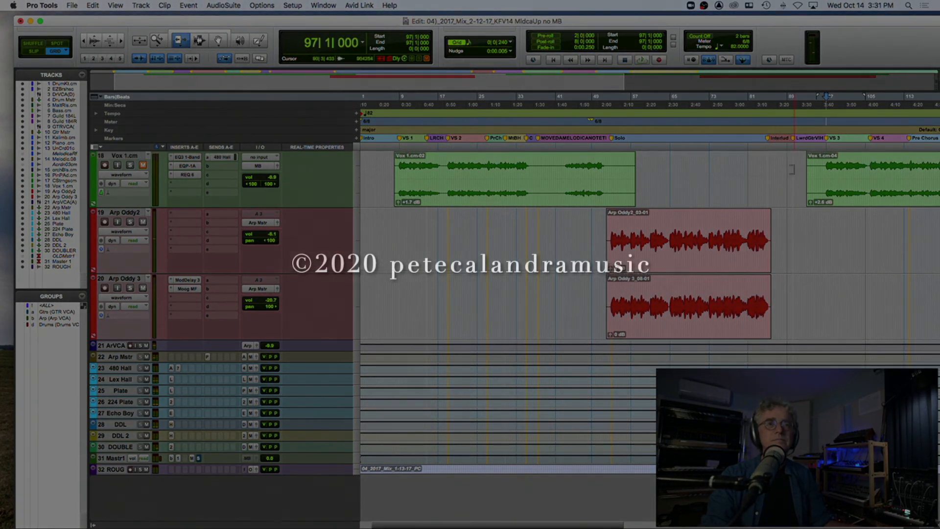
pyautogui.scroll(10, 792, 169)
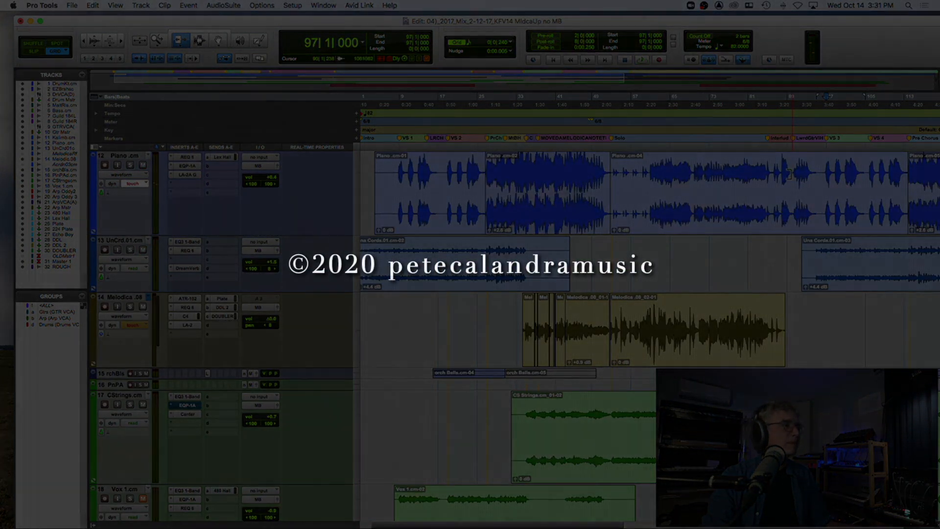